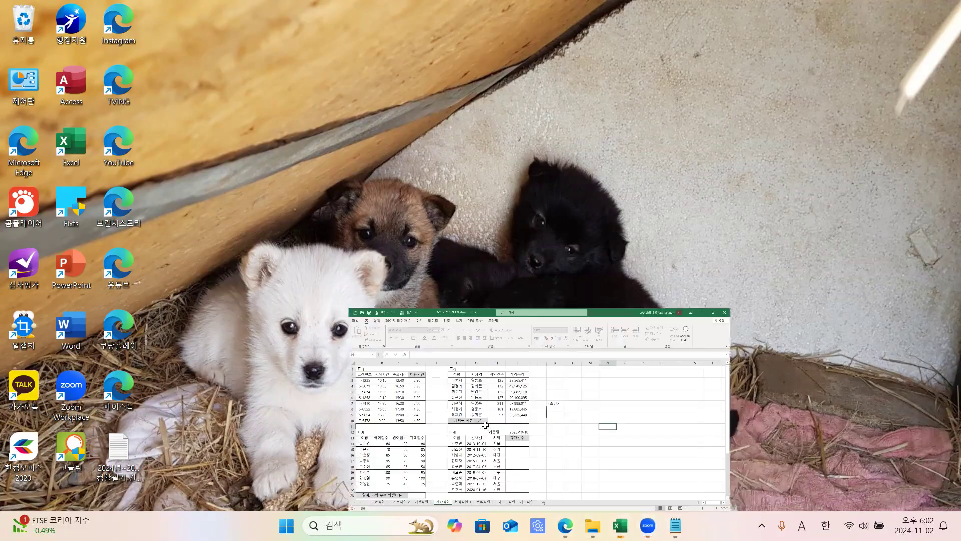
Clear the 이용시간 results in D3:D10 of 표1 on the 계산작업 sheet.
drag(189, 182, 181, 286)
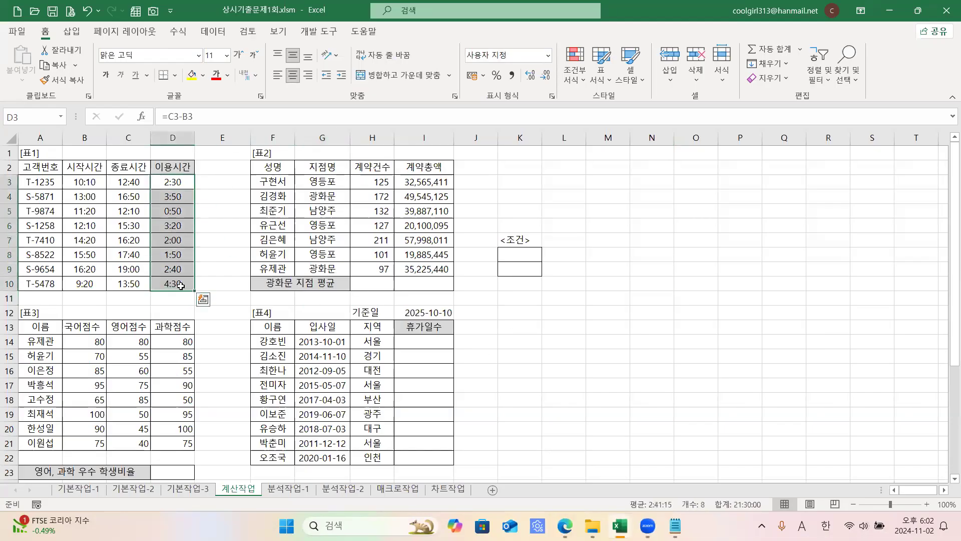
key(Delete)
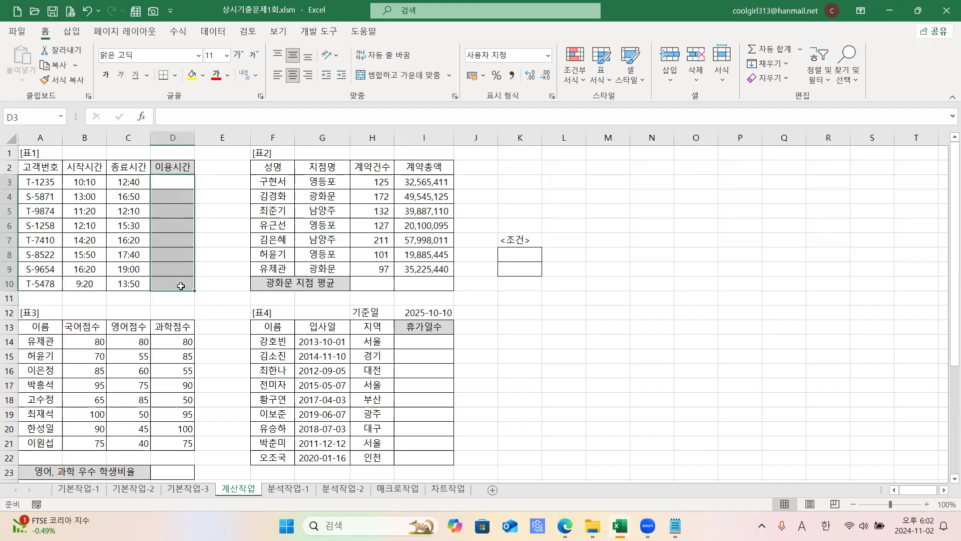
click(631, 381)
click(896, 12)
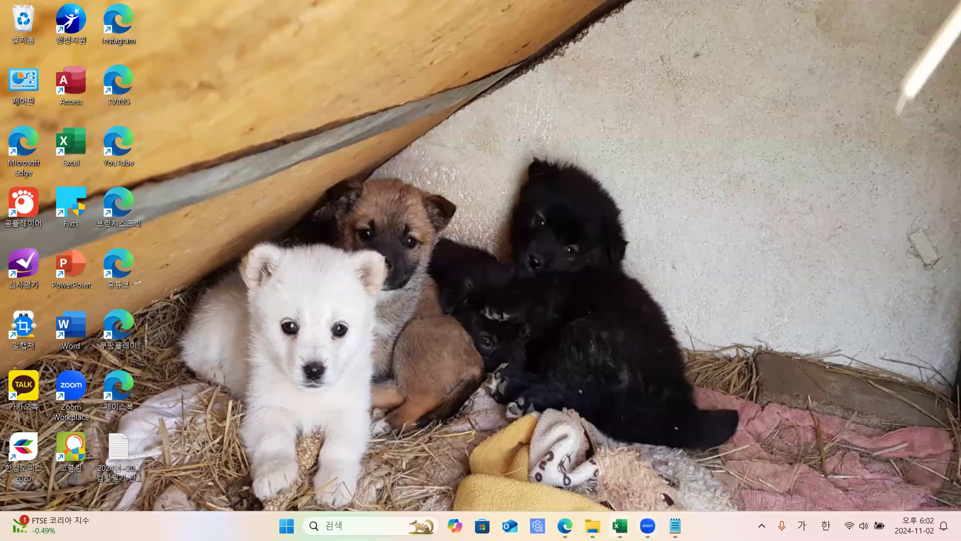
click(619, 525)
click(521, 371)
click(516, 353)
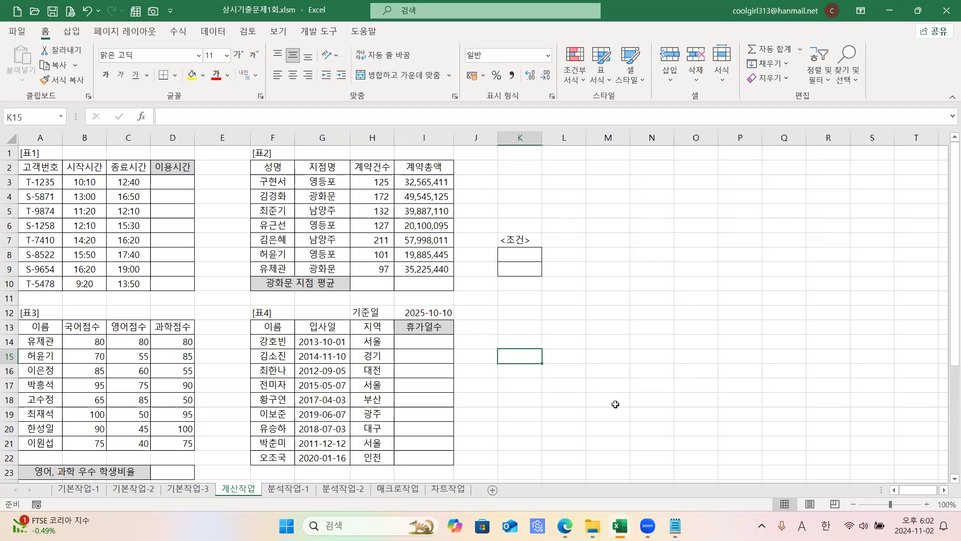
click(582, 389)
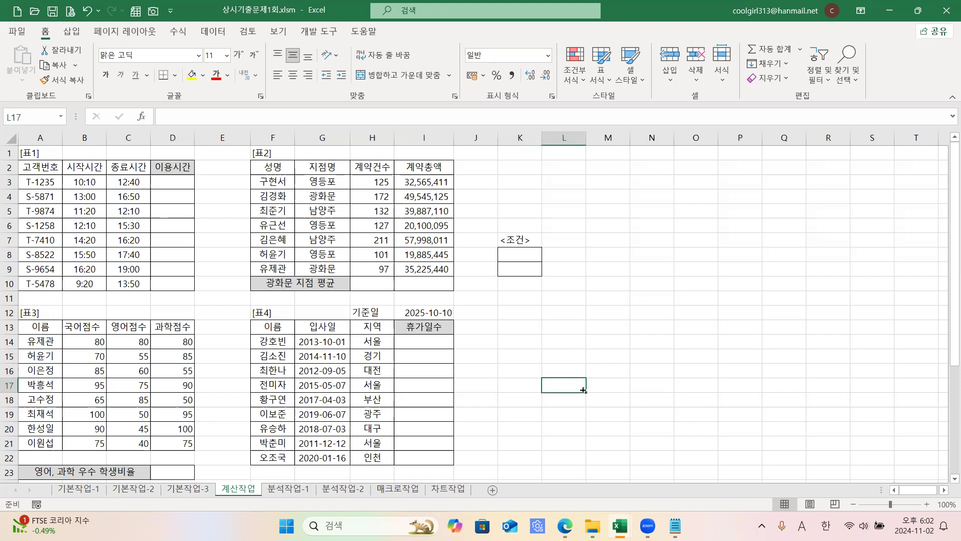
click(610, 398)
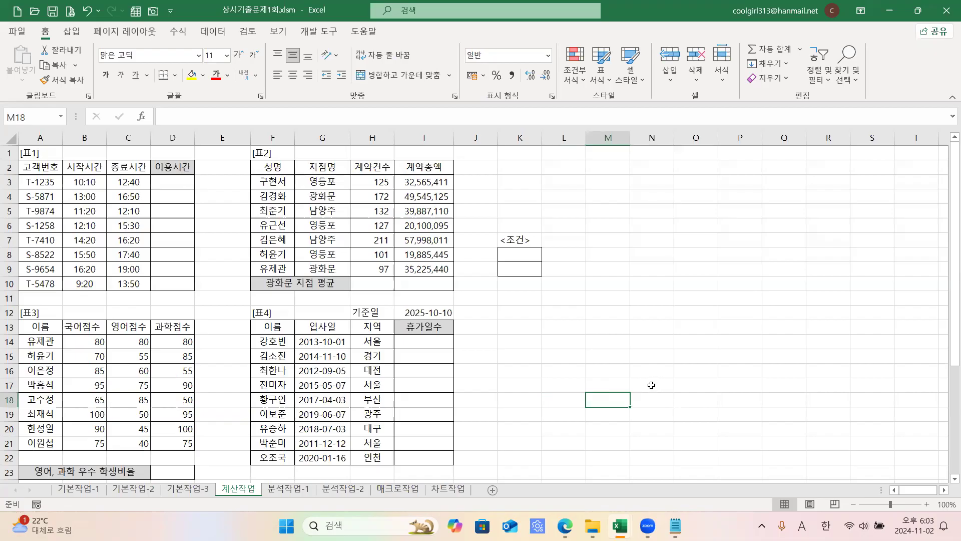
click(619, 356)
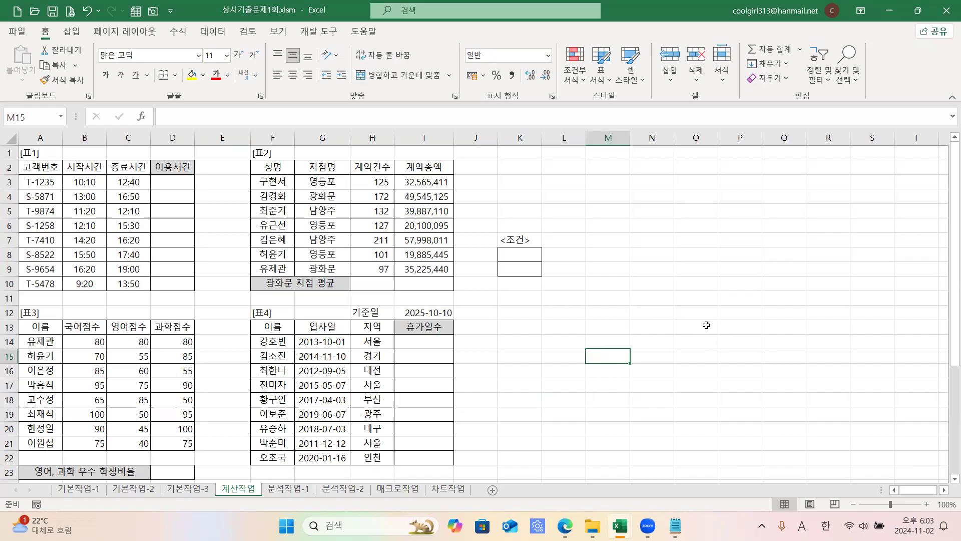
click(666, 313)
Switch to the Notepad notes and add the line "이용시간 : 종료시간-시작시간" below the function list, followed by a blank line.
mouse_move(619, 525)
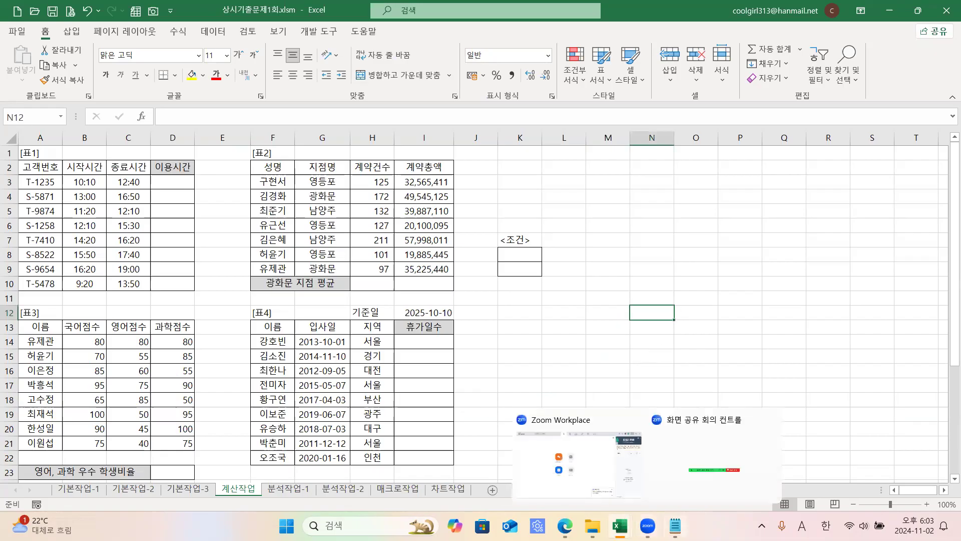
click(675, 526)
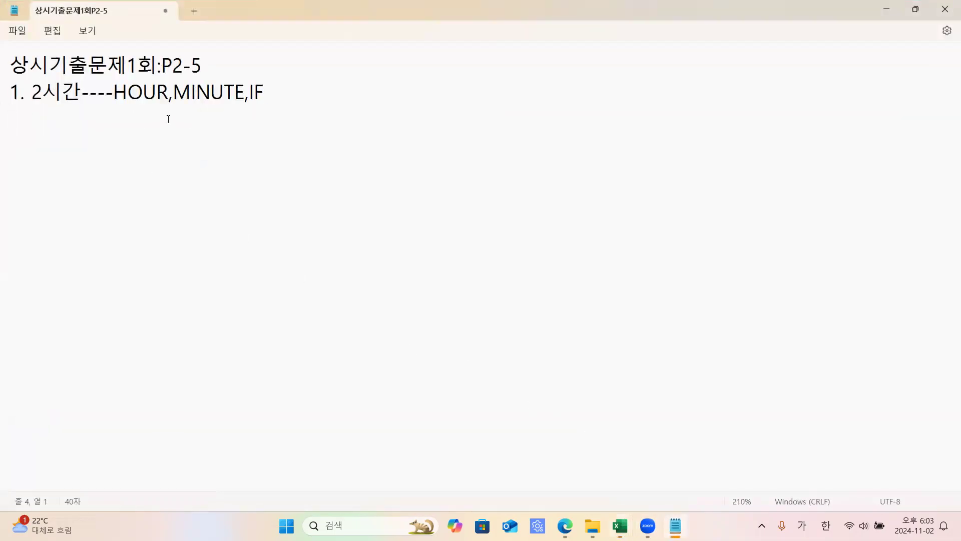
click(284, 90)
key(Return)
text(이용시간 )
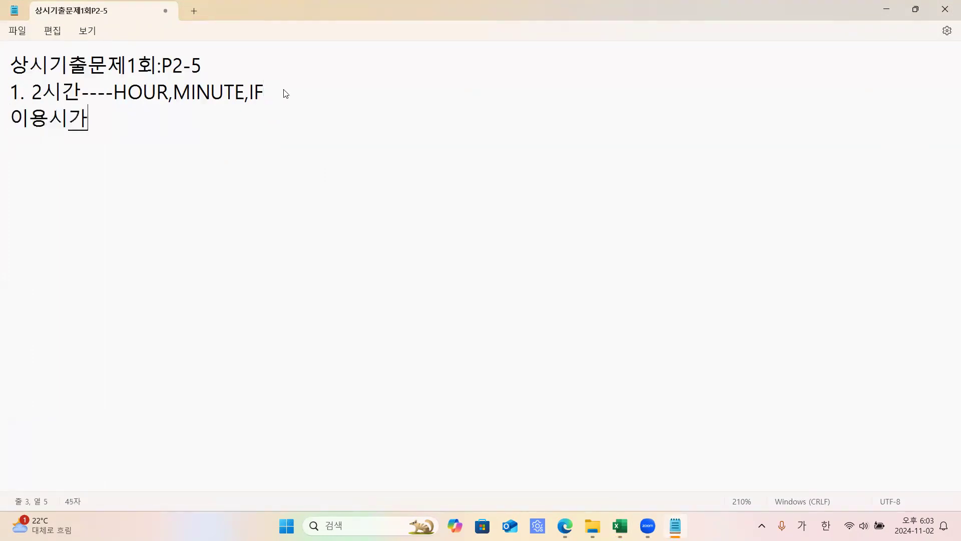
text(: 종료시간-시작시간)
key(Return)
key(Return)
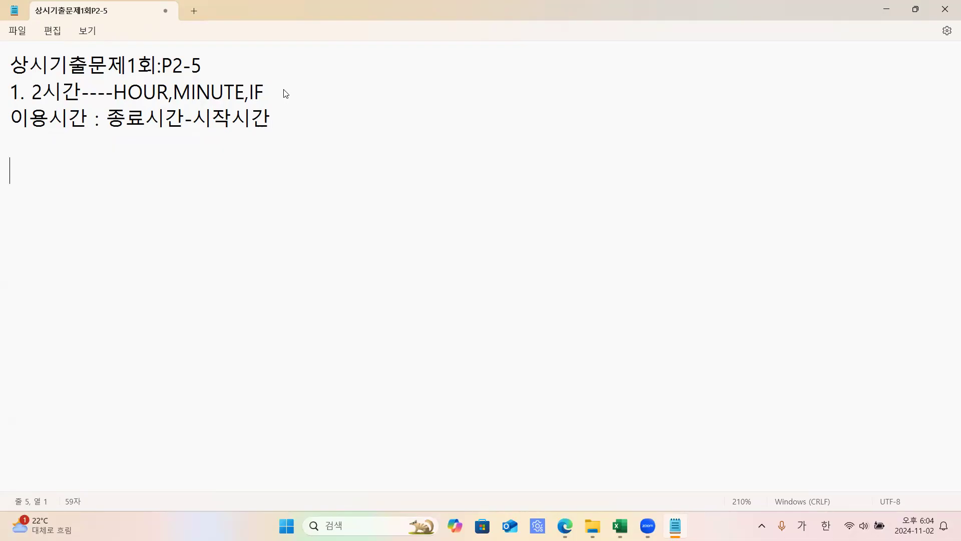
Write the note "1) MINUTE(종료시간-시작시간) : 분 >30" as the first numbered item.
text(1))
key(Hangul)
text(MINUTE()
key(Hangul)
text(종료)
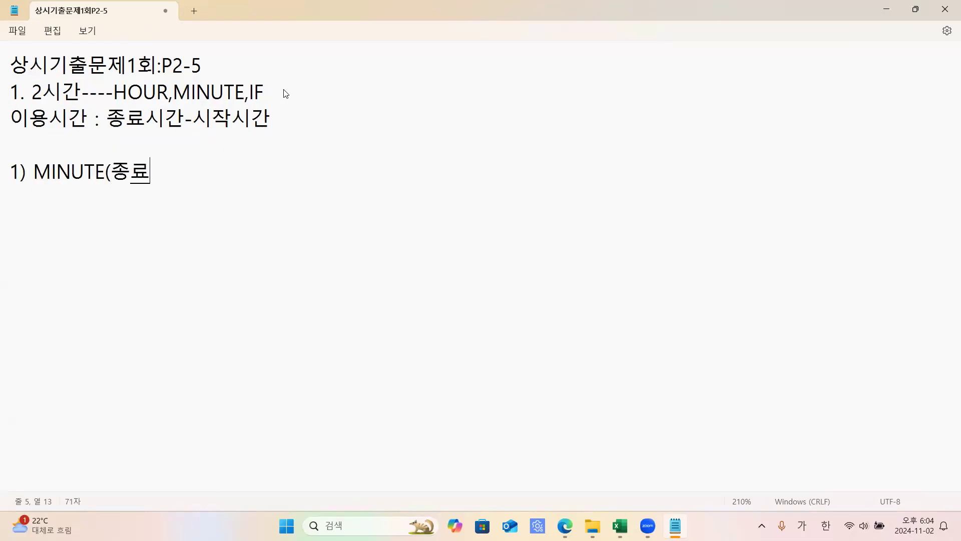
text(시간-시)
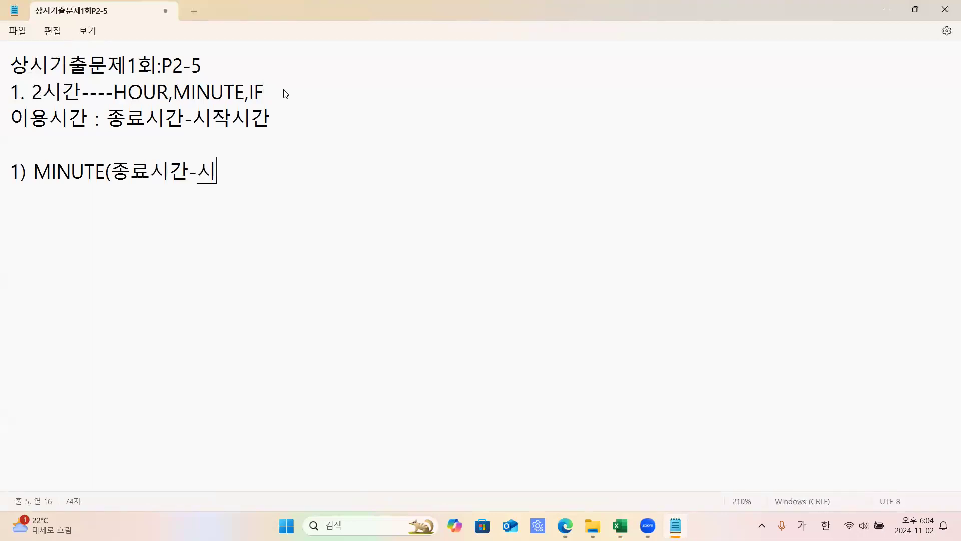
text(작시간))
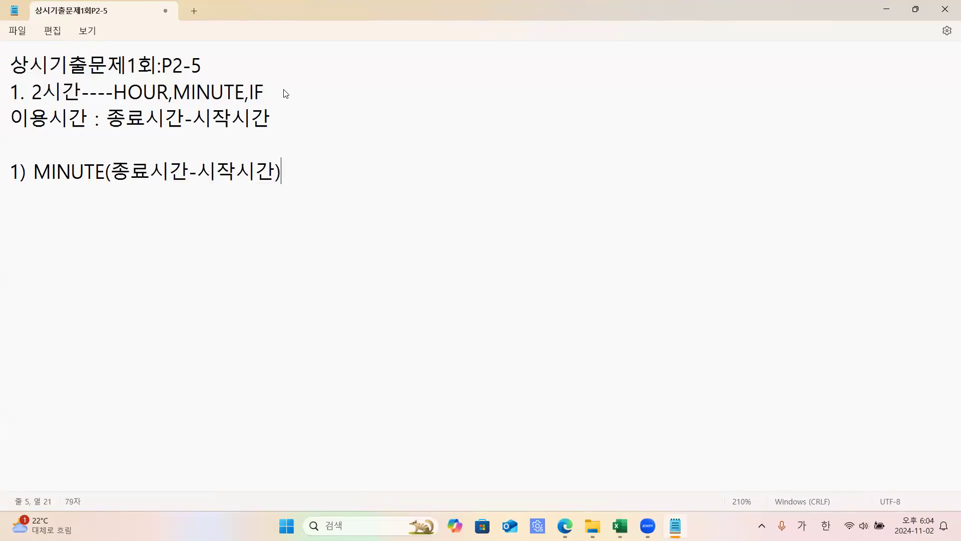
text( :)
key(Hangul)
text(QN)
key(BackSpace)
key(BackSpace)
key(Hangul)
text(분 >2)
key(BackSpace)
text(30)
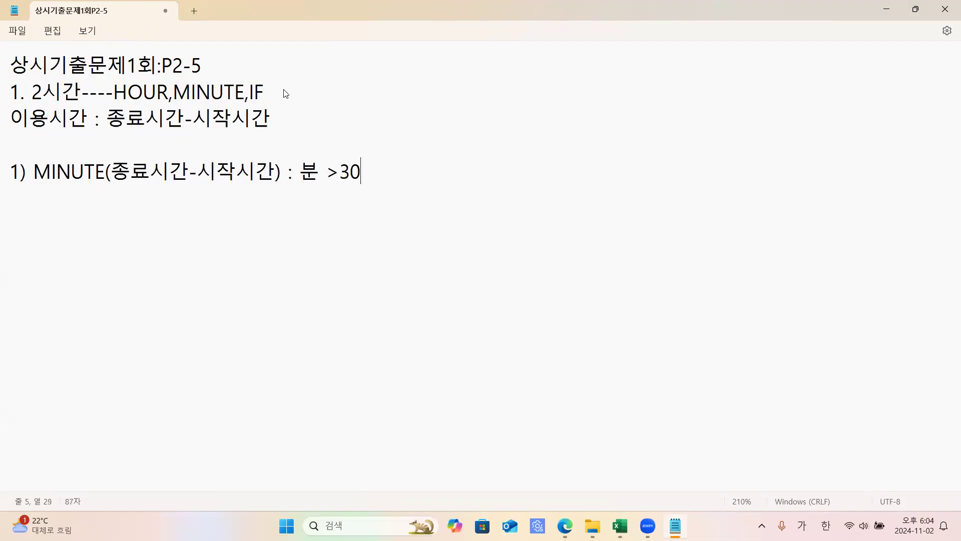
Add the second numbered note "2) HOUR(종료시간-시작시간) : 시+1" on a new line.
key(Return)
text(2)
text() )
text(ㅗ)
key(BackSpace)
key(Hangul)
text(HOUR)
key(BackSpace)
key(BackSpace)
text(OUR()
key(Hangul)
text(종료시)
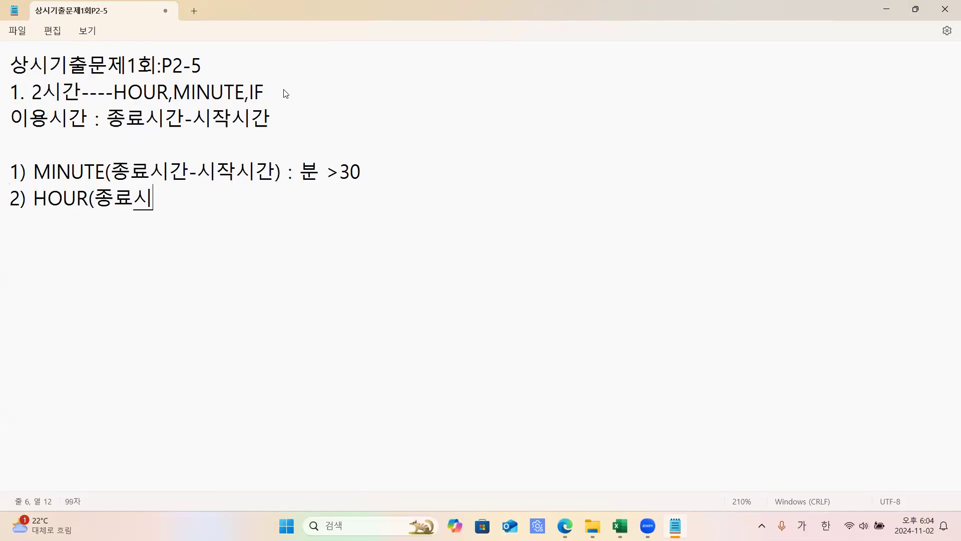
text(간)
text(-시작시간)
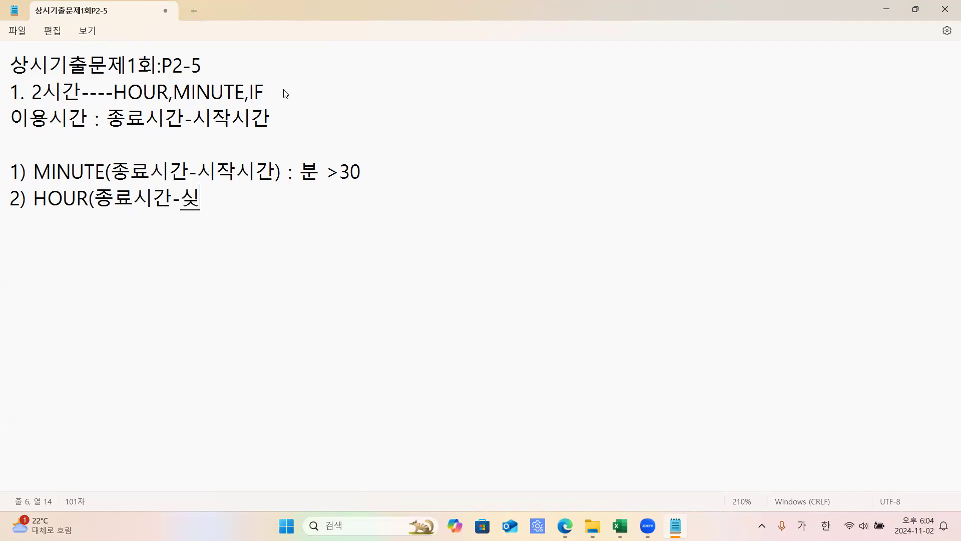
text() : )
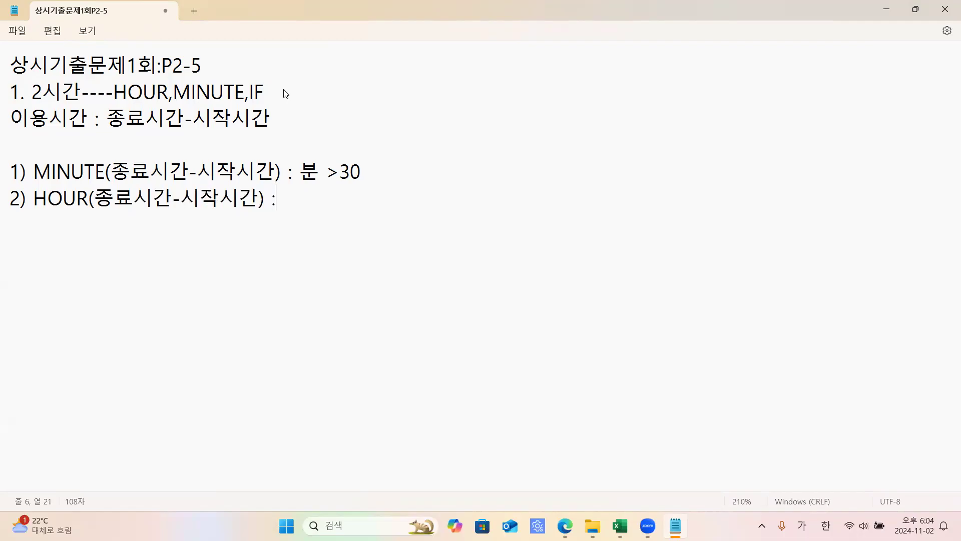
text(시+1)
Add an indented line "HOUR(종료시간-시작시간)" beneath the second numbered note.
key(Return)
key(BackSpace)
text(ㅙ)
key(BackSpace)
key(BackSpace)
key(Hangul)
text(HOUR()
key(Hangul)
text(종료시간-싲)
text(작시간))
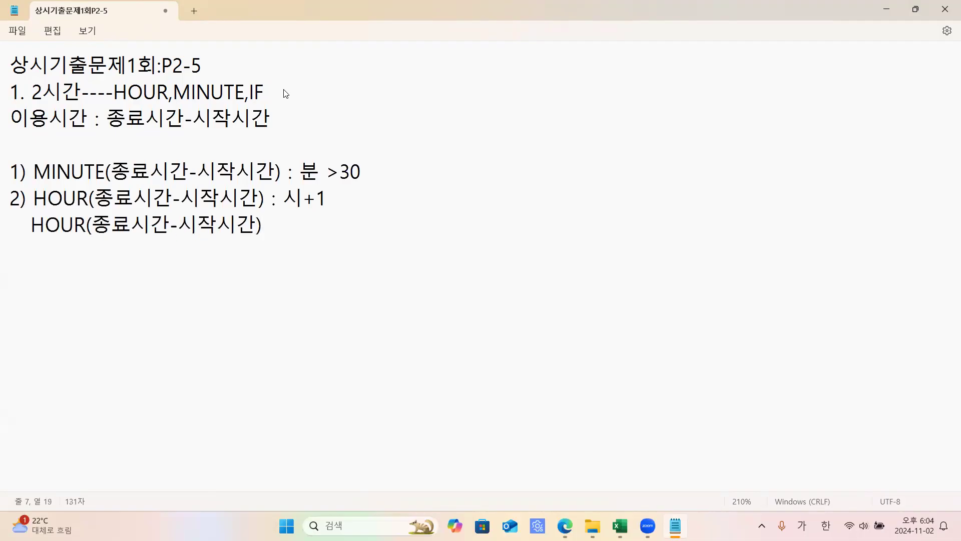
Return to the Excel workbook and enter =MINUTE(C3-B3) in cell D3 of the 이용시간 column.
click(884, 9)
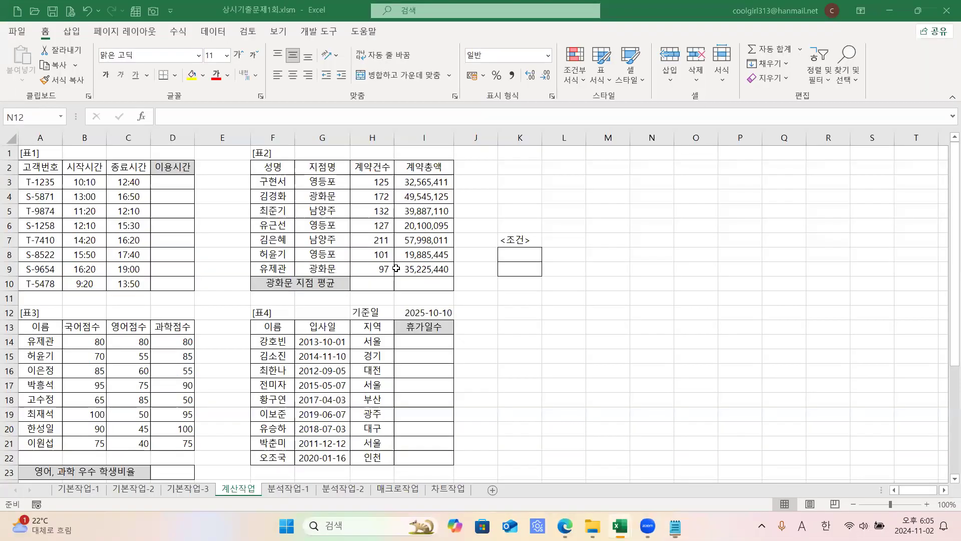
click(174, 185)
text(=MIN)
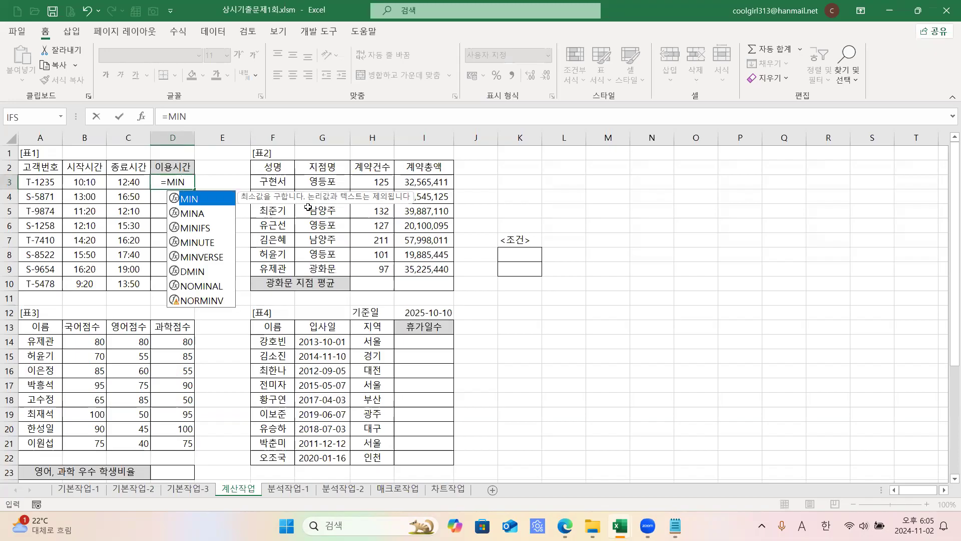
double_click(193, 242)
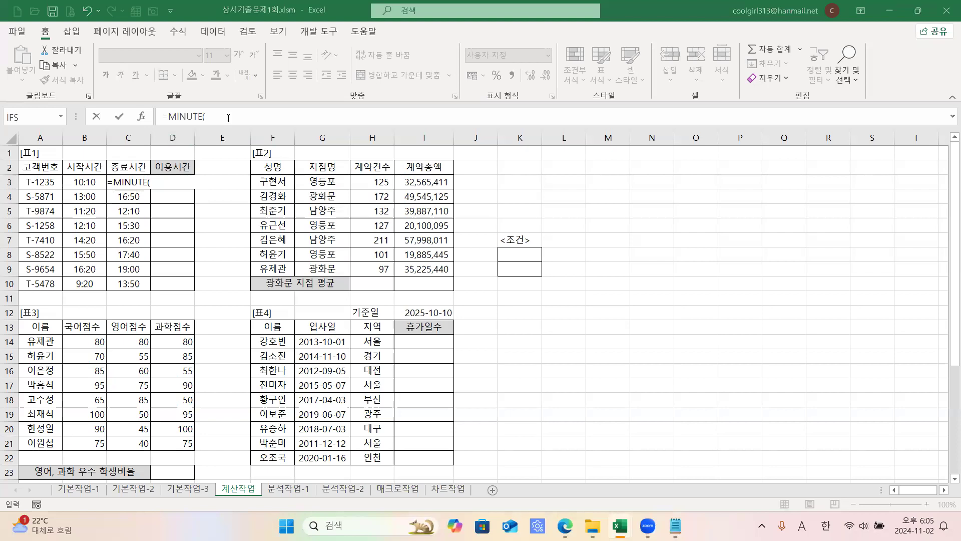
click(129, 169)
key(Down)
text(-)
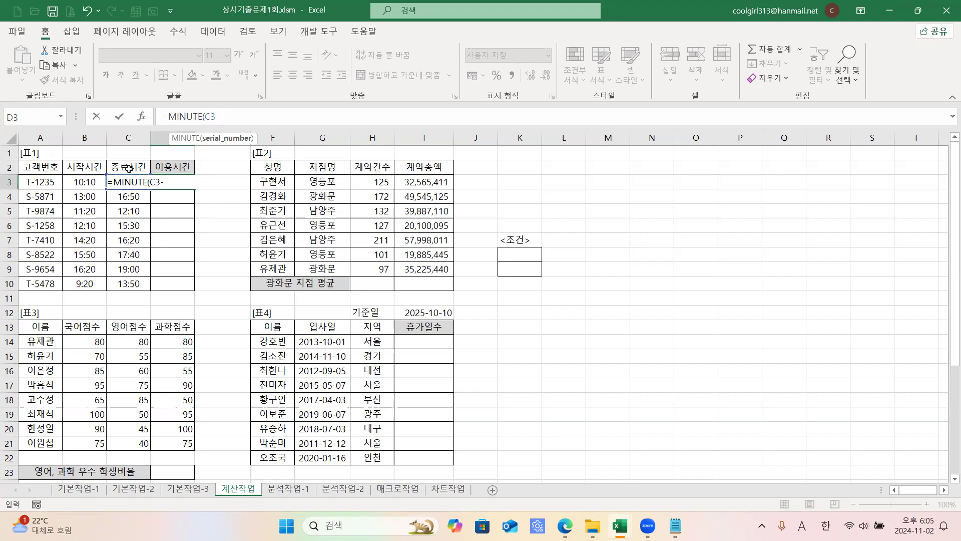
click(86, 183)
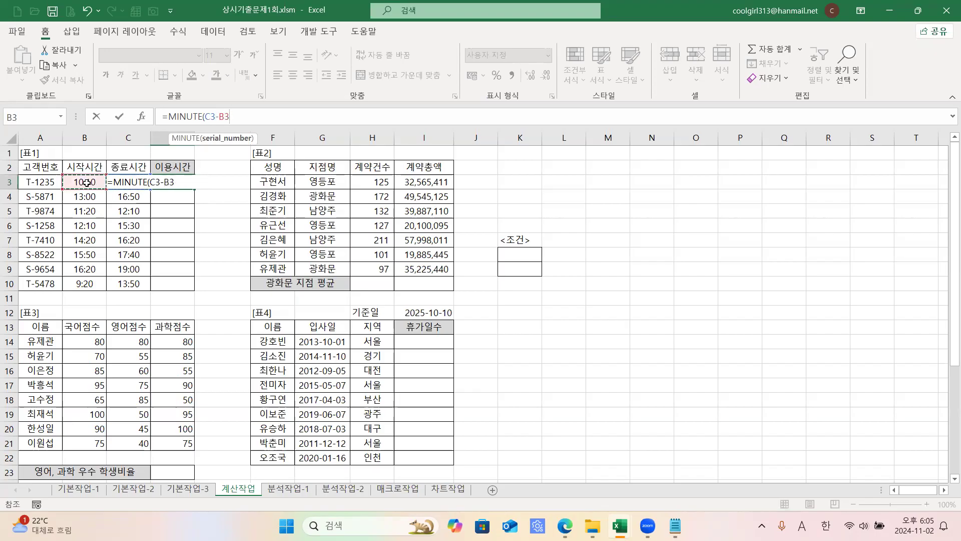
text())
key(ctrl+Return)
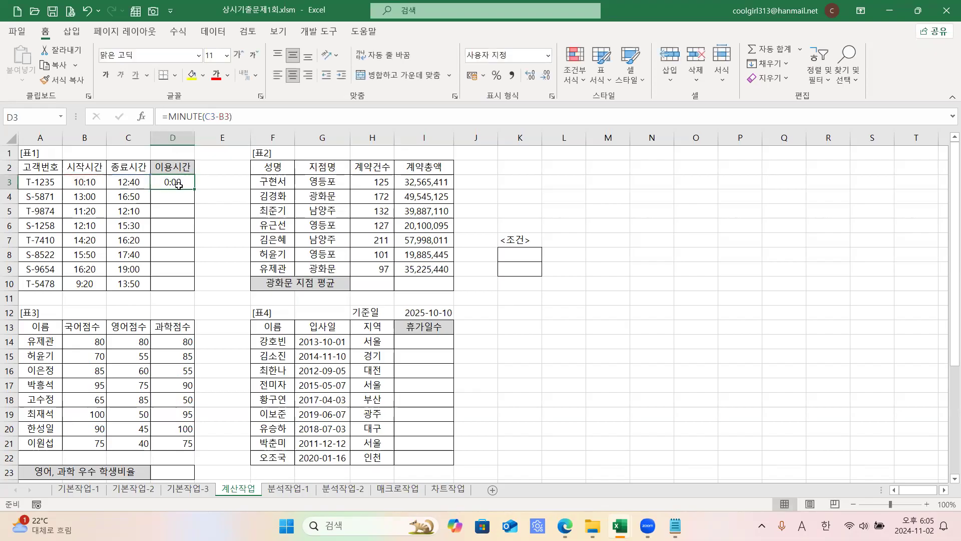
Format D3 with the 일반 number format and fill its formula down to D10.
key(ctrl+1)
click(401, 104)
click(646, 399)
drag(194, 188, 192, 289)
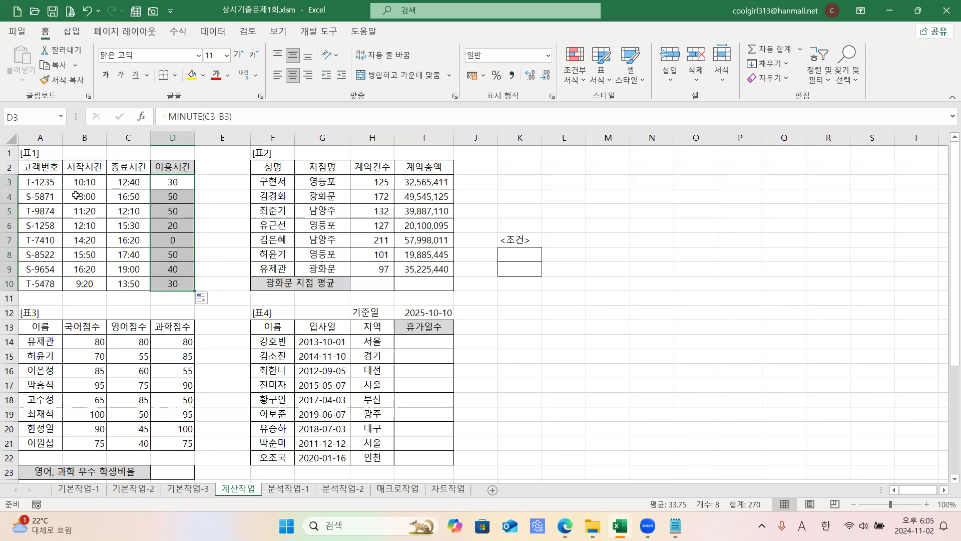
Enter =HOUR(C3-B3) in cell E3 and fill it down to E10.
click(220, 184)
text(=H)
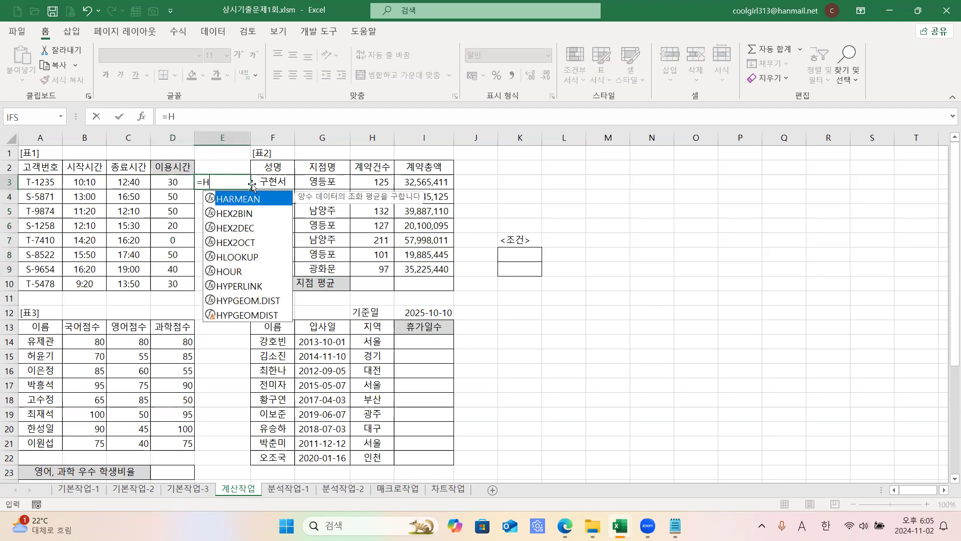
text(OUR()
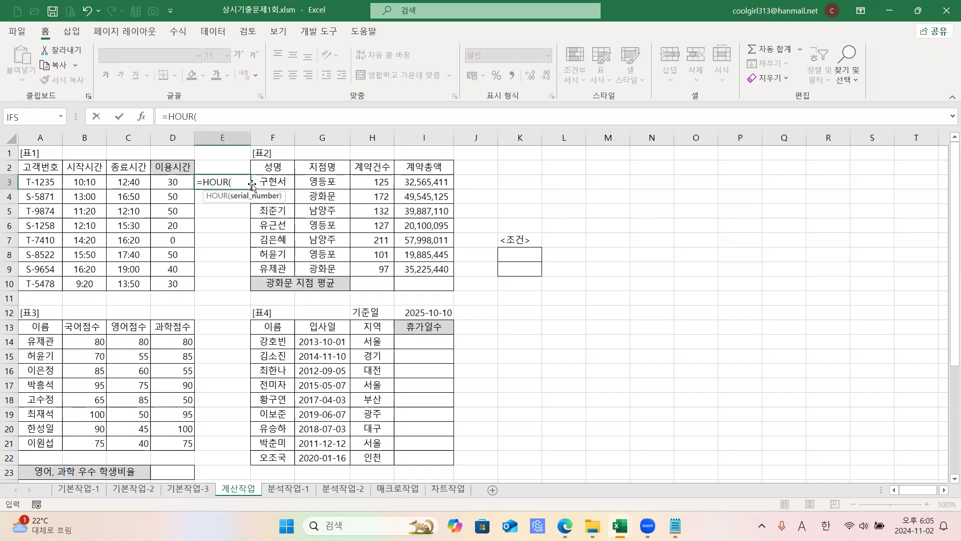
click(129, 182)
text(-)
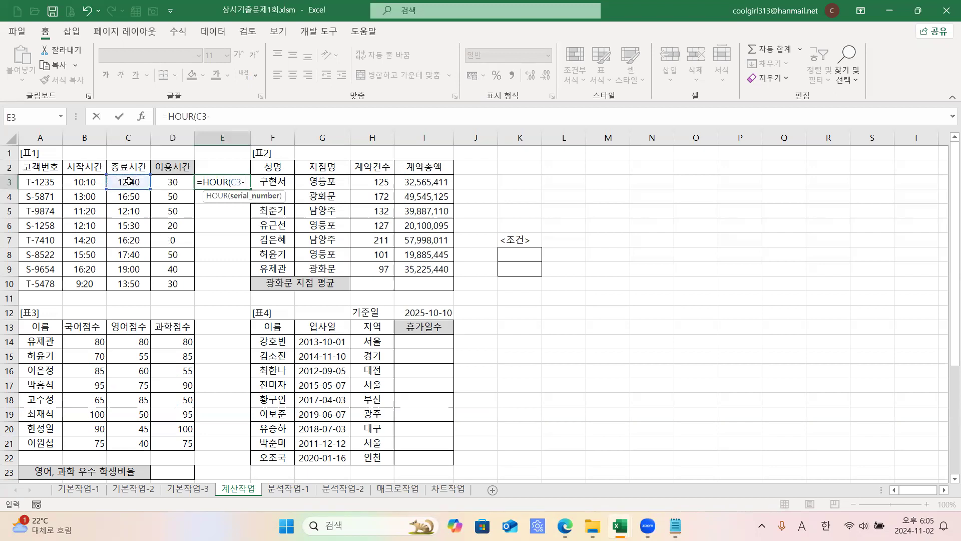
click(90, 183)
text())
key(ctrl+Return)
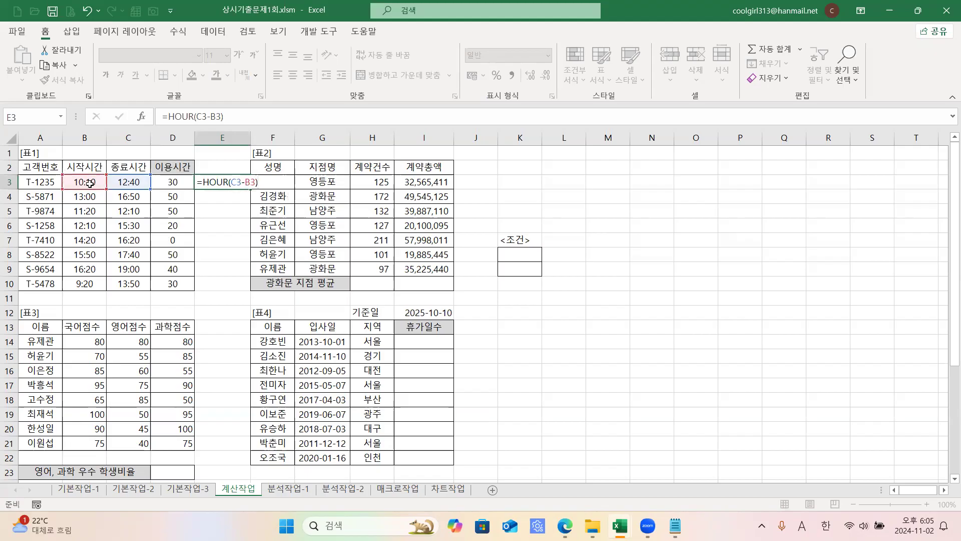
drag(250, 190, 245, 289)
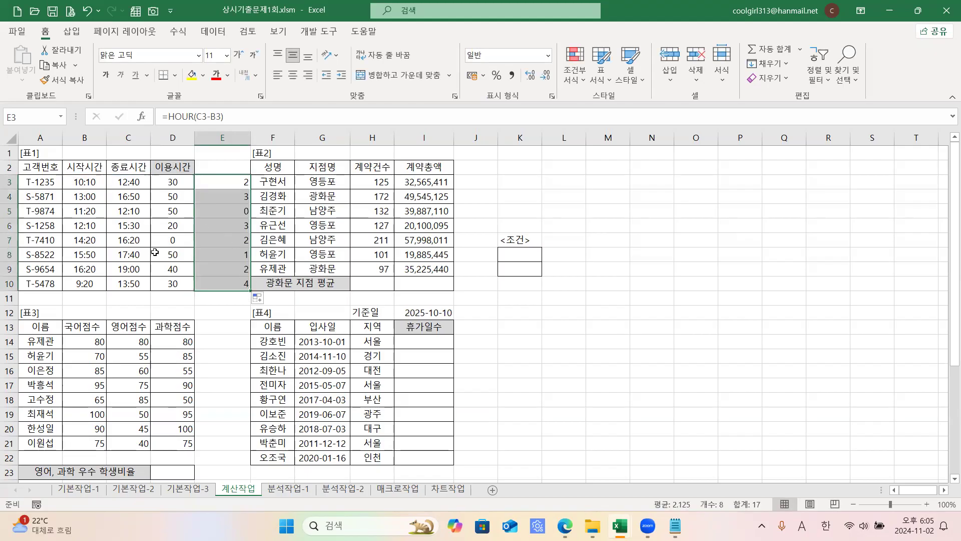
Compare the minute results in D3:D10 with the hour results in E3:E10.
click(219, 250)
click(220, 190)
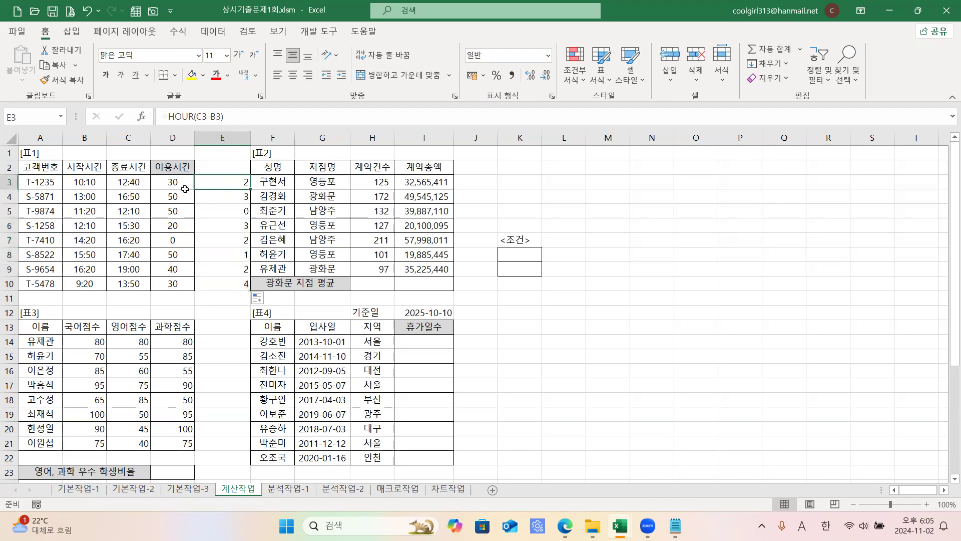
click(178, 189)
click(236, 203)
click(176, 197)
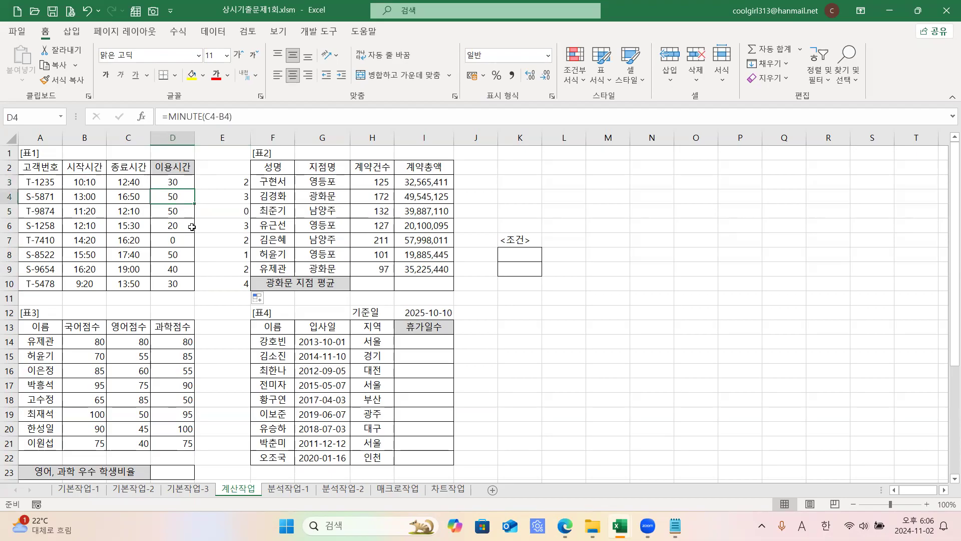
click(236, 188)
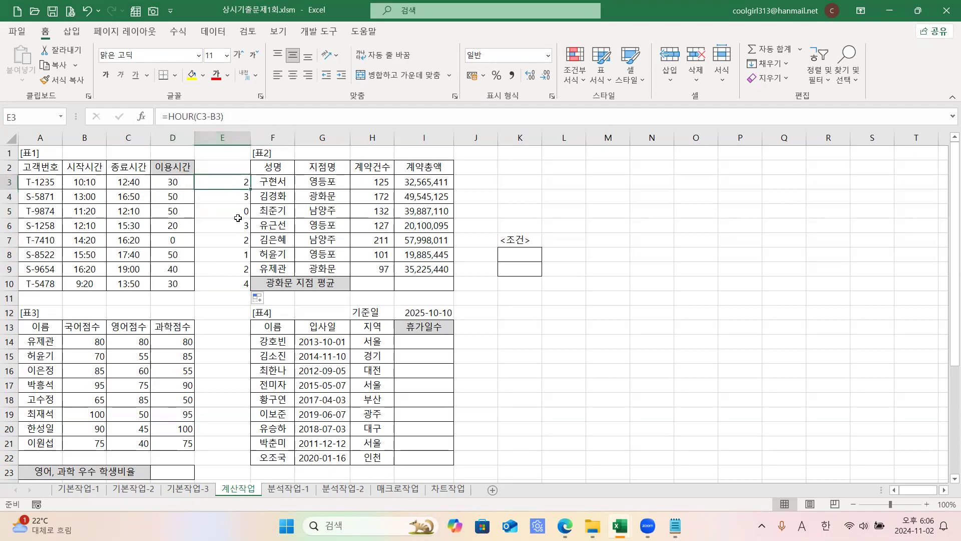
mouse_move(230, 179)
mouse_down()
mouse_move(230, 275)
mouse_move(235, 184)
mouse_up()
drag(233, 182, 233, 283)
click(179, 186)
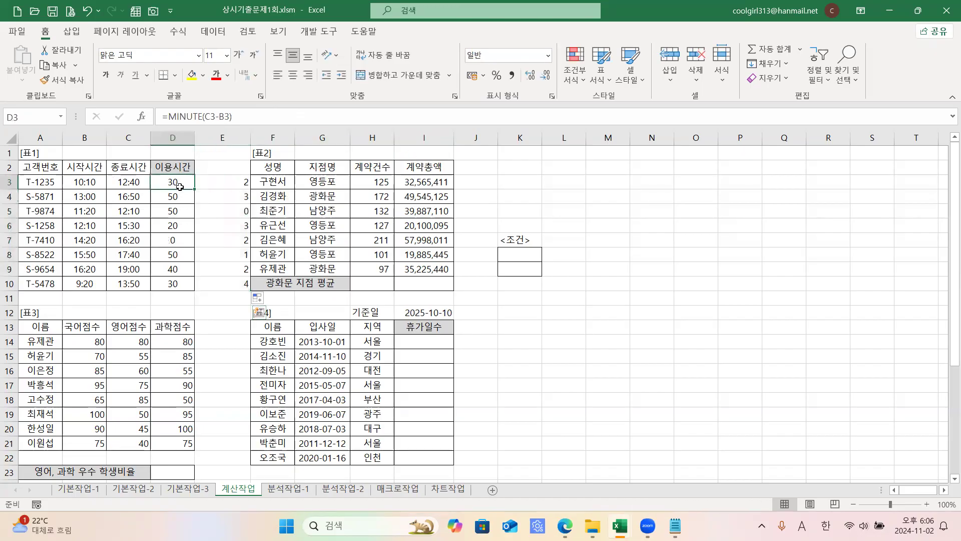
Clear the trial minute and hour results from D3:E10.
drag(177, 183, 227, 281)
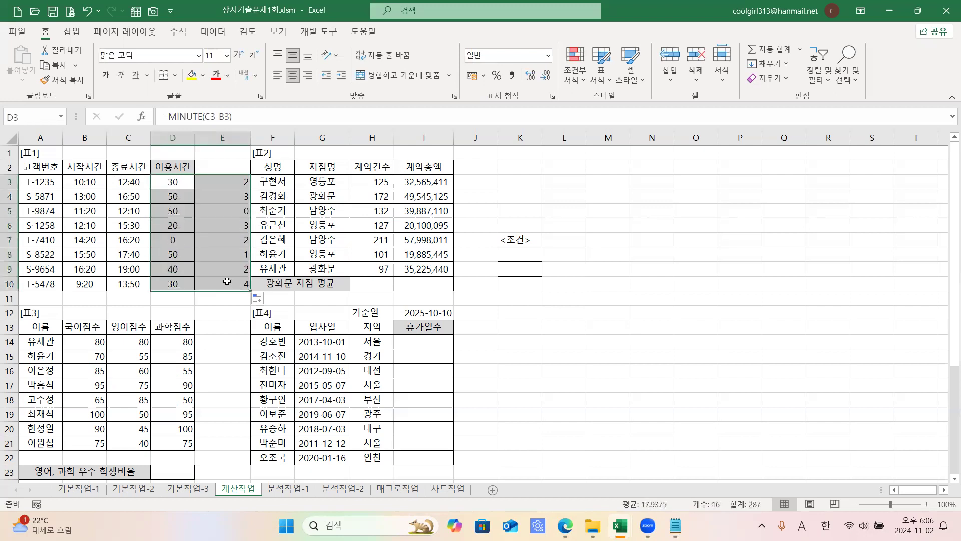
key(Delete)
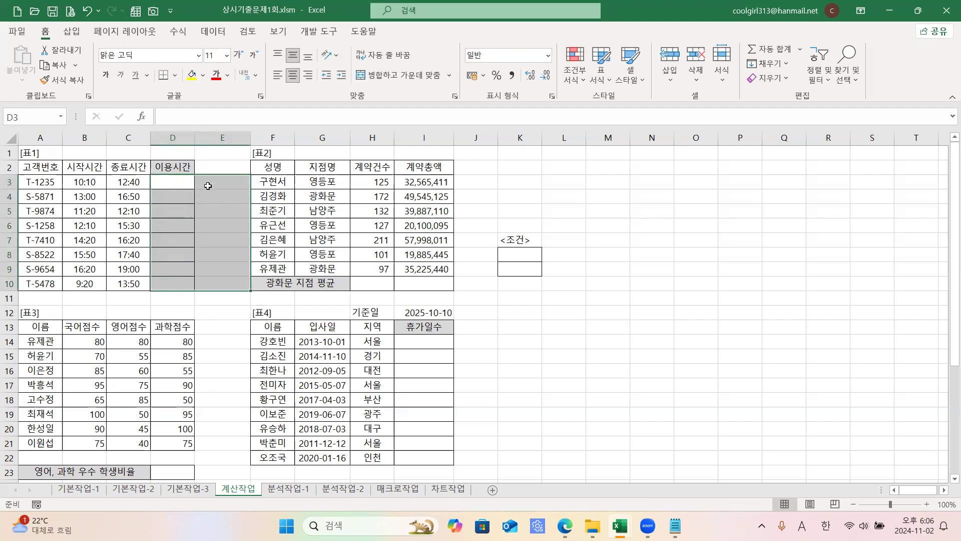
Enter =MINUTE(C3-B3) in D3 and fill it down to D10.
click(173, 185)
text(=)
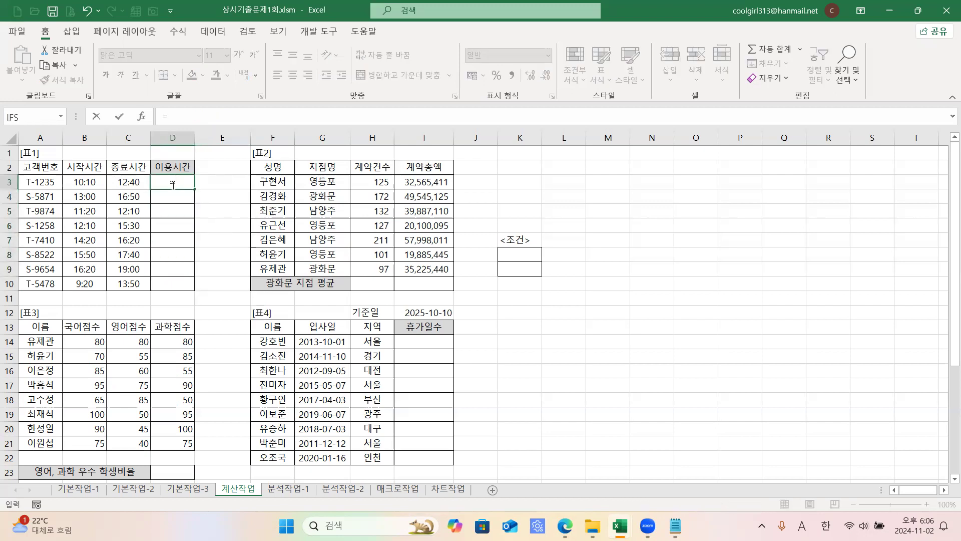
text(MIN)
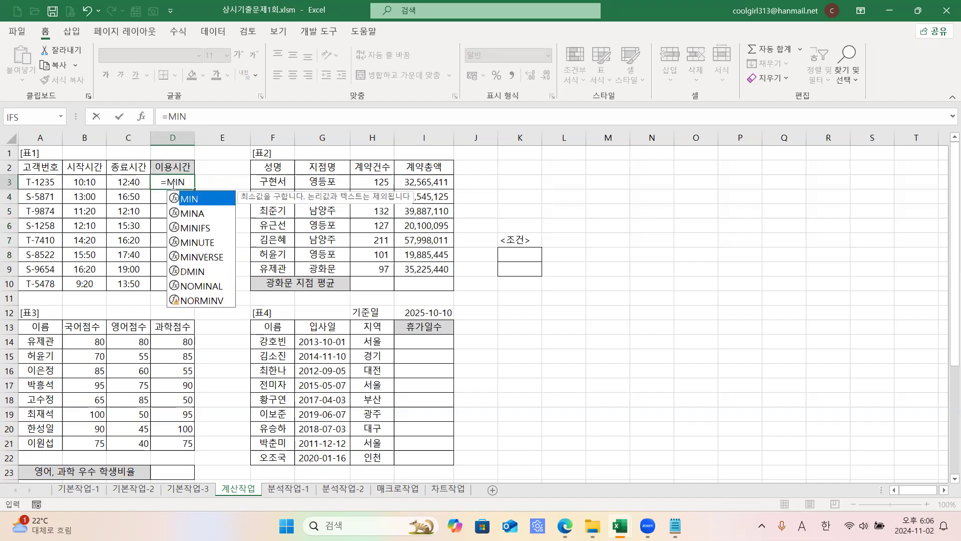
double_click(207, 243)
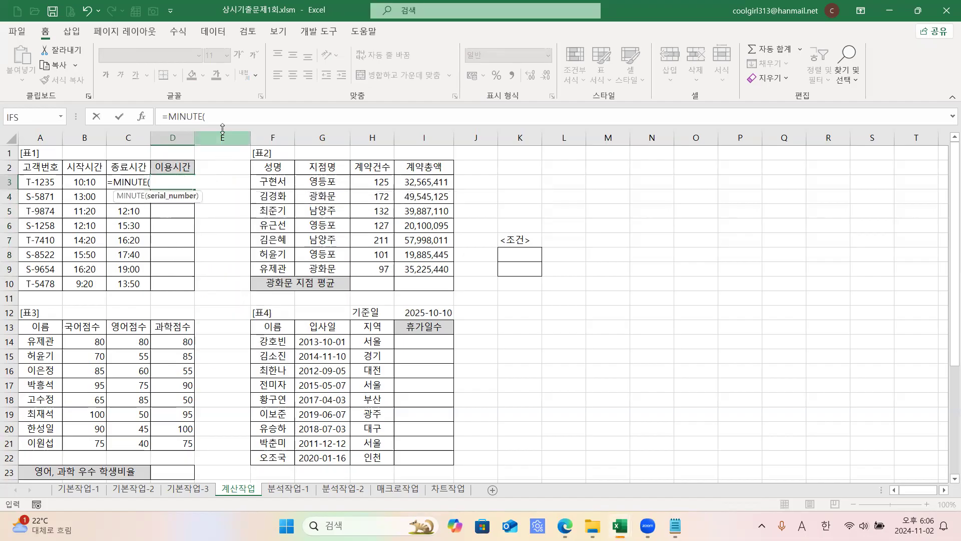
click(138, 166)
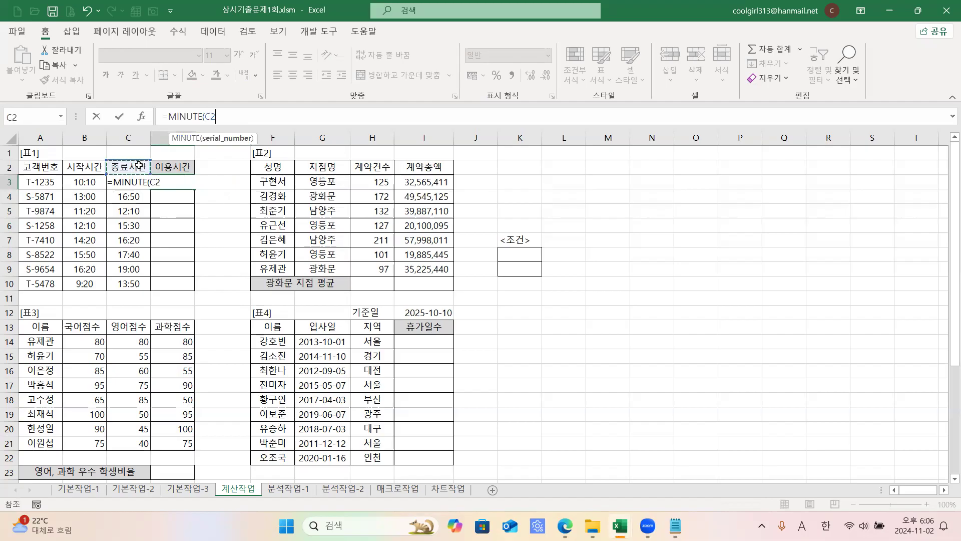
key(Down)
text(-)
click(95, 181)
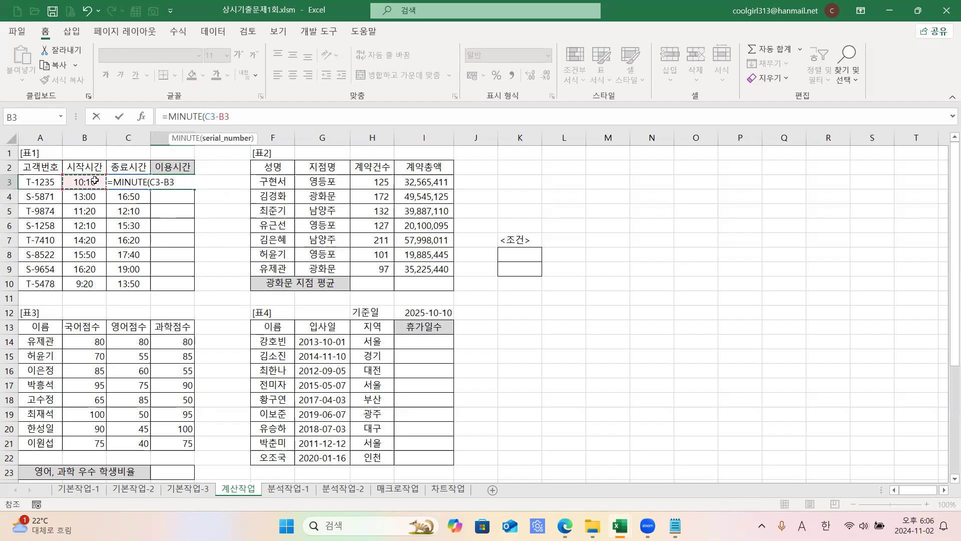
text())
key(ctrl+Return)
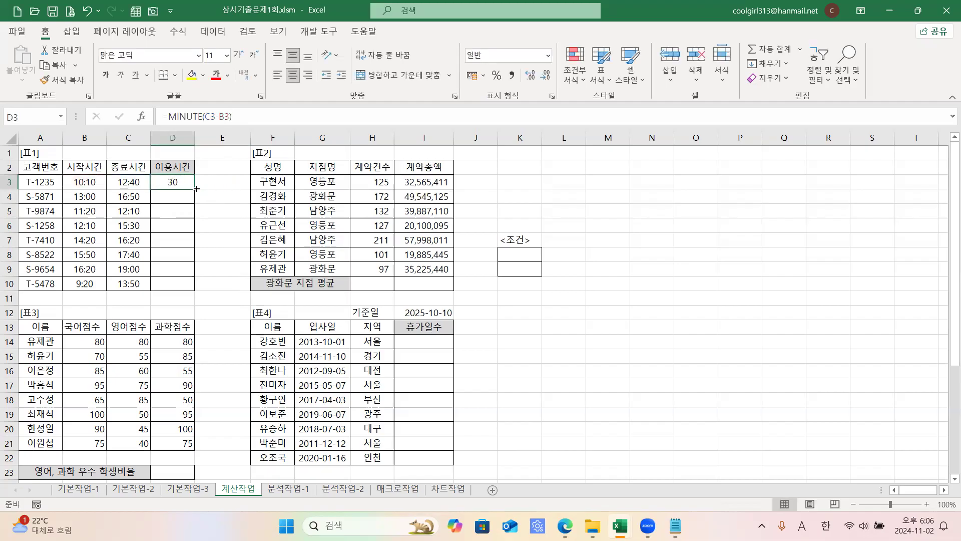
drag(194, 189, 193, 285)
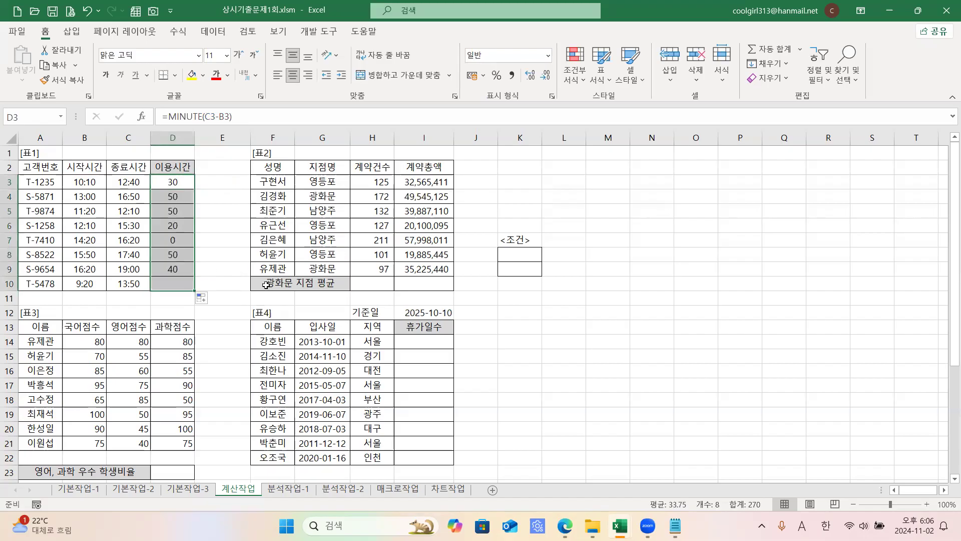
Extend D3's formula to =MINUTE(C3-B3)>30 and fill the comparison down to D10.
click(180, 181)
key(F2)
text(>30)
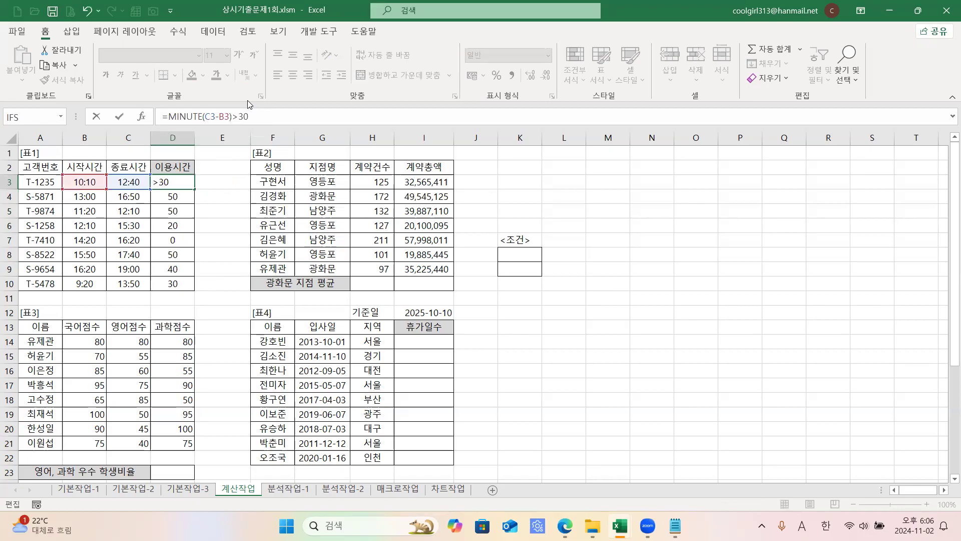
key(ctrl+Return)
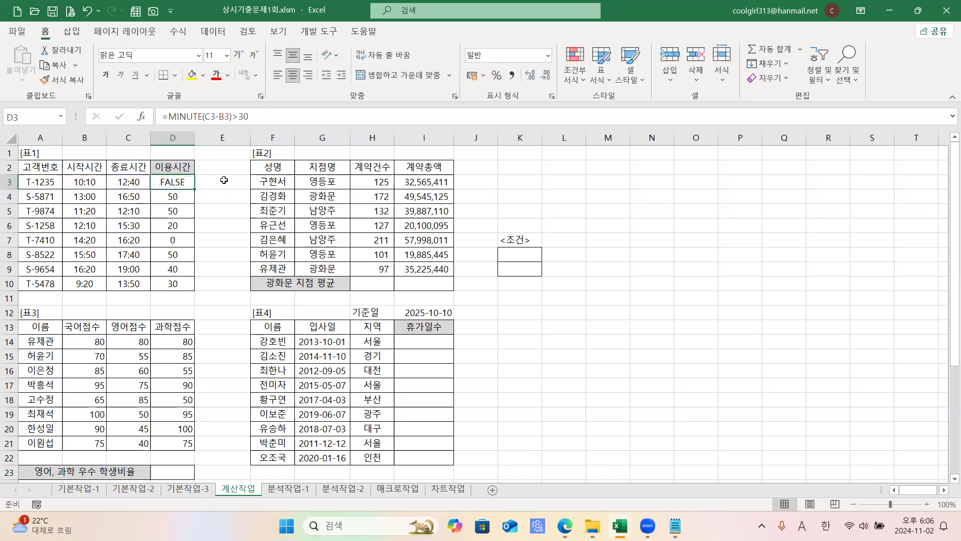
drag(188, 203, 184, 283)
click(209, 266)
Wrap D3's comparison in an IF function, using MINUTE(C3-B3)>30 as its logical test.
click(176, 183)
click(175, 116)
text(IF)
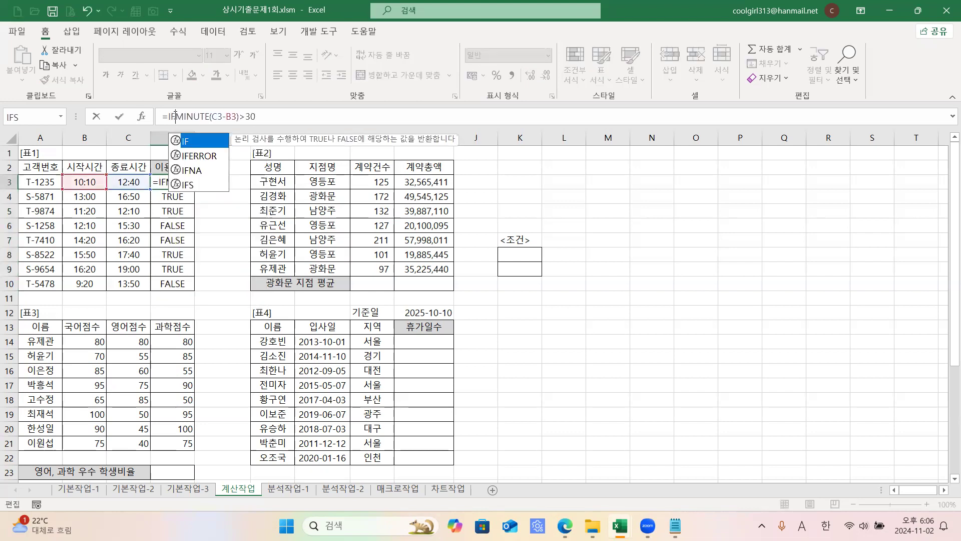
text(()
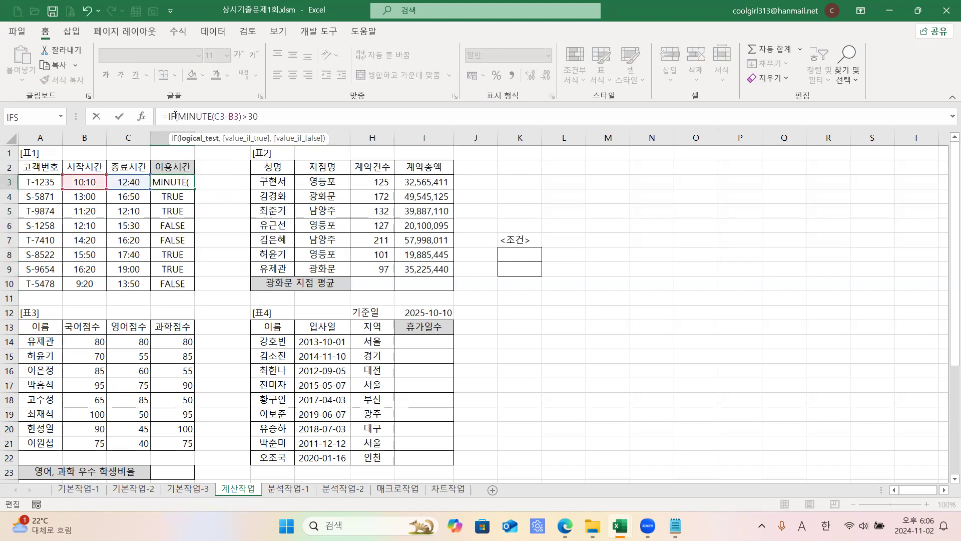
click(200, 138)
click(268, 116)
text(,)
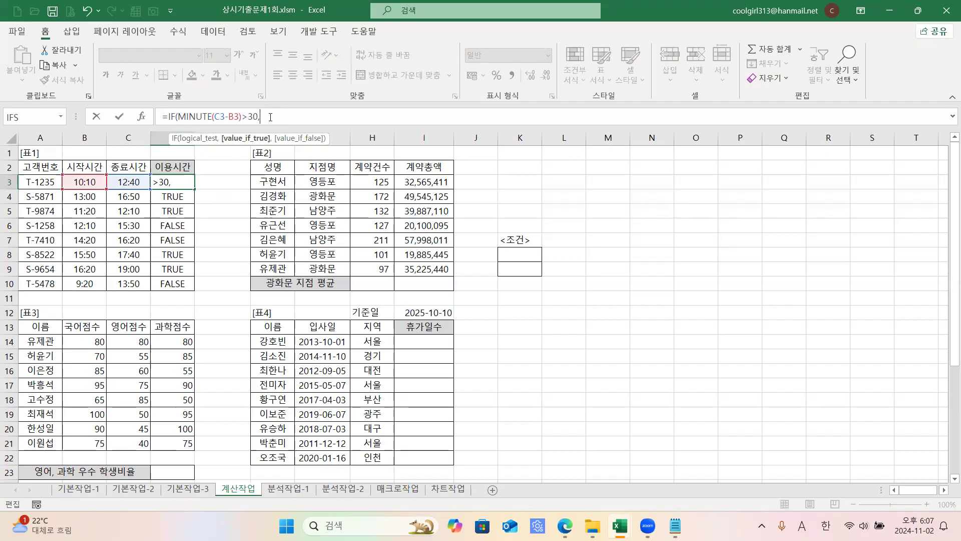
Add HOUR(C3-B3)+1 as the value-if-true argument of the IF formula in D3.
text(HOUR)
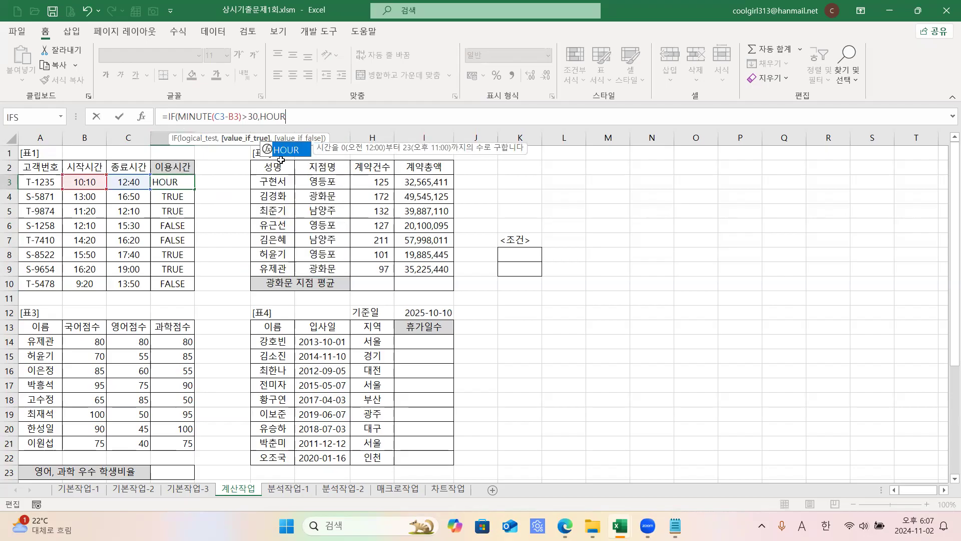
text(()
click(125, 182)
text(-)
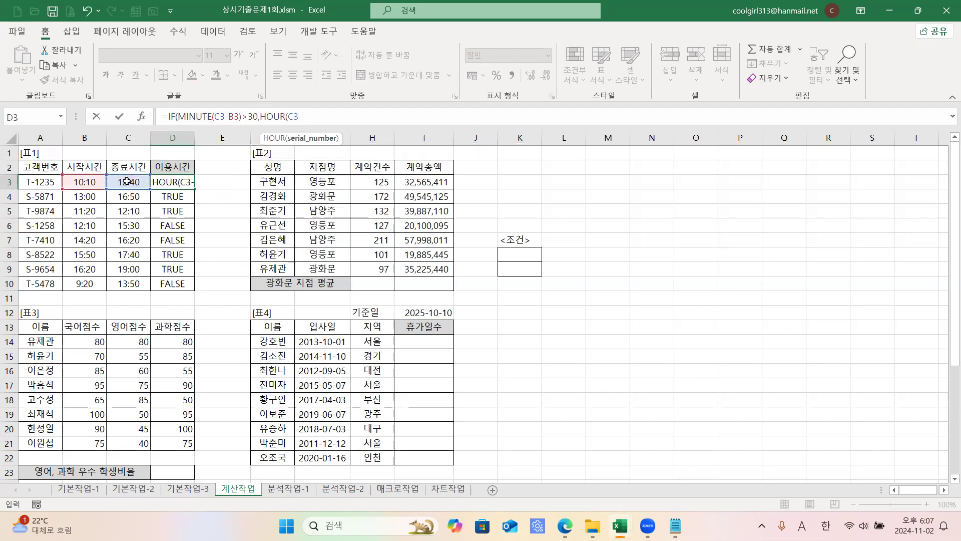
click(96, 183)
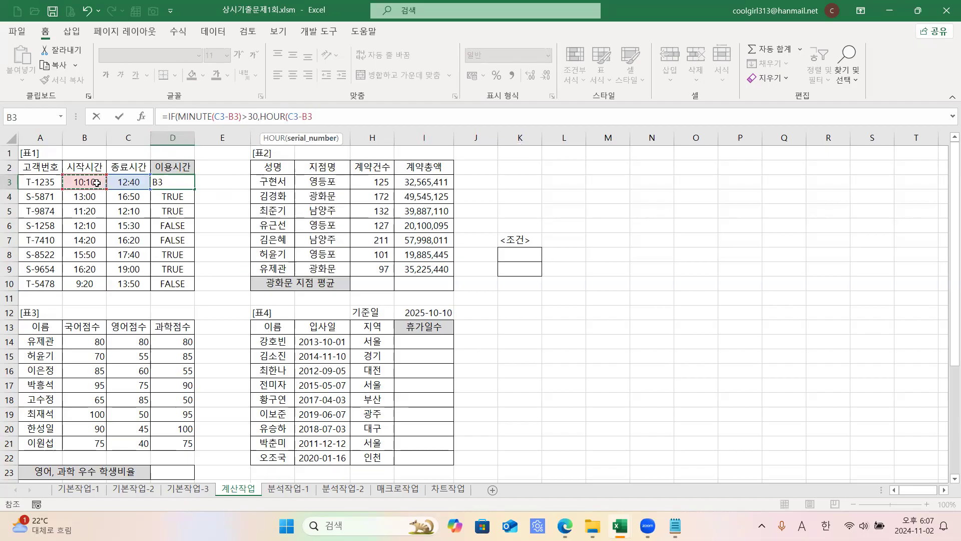
text()+)
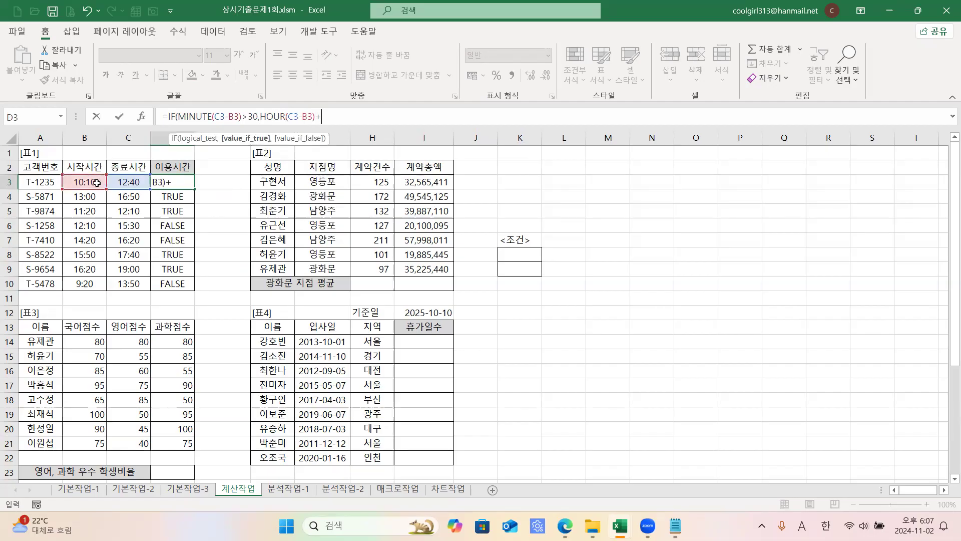
text(1,)
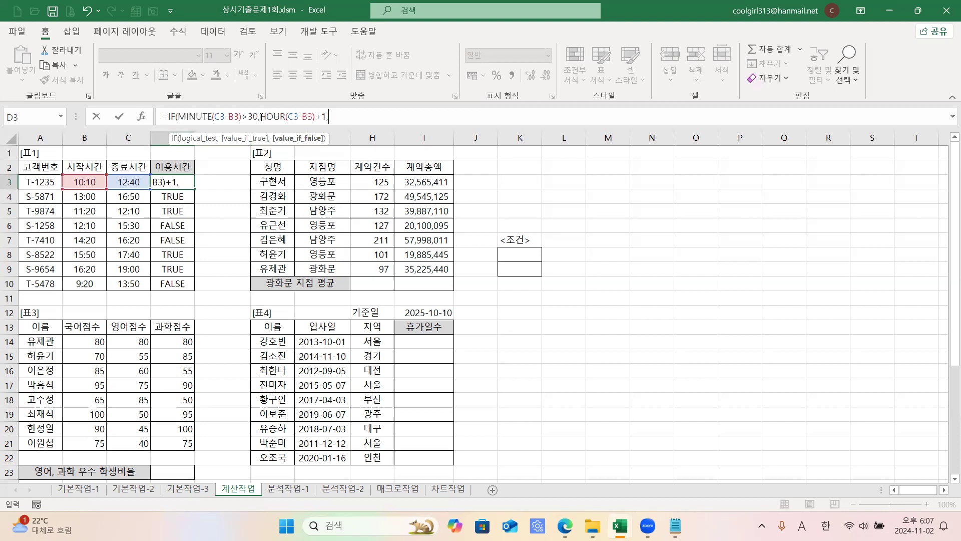
Copy HOUR(C3-B3) from within D3's formula to its end for use as the value-if-false argument.
drag(258, 117, 314, 119)
key(ctrl+c)
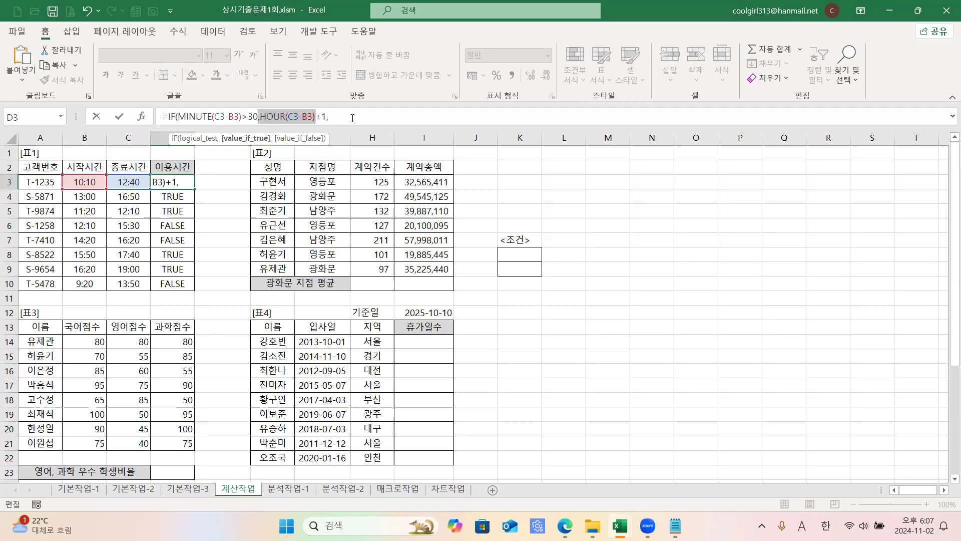
click(352, 119)
text(,)
key(ctrl+v)
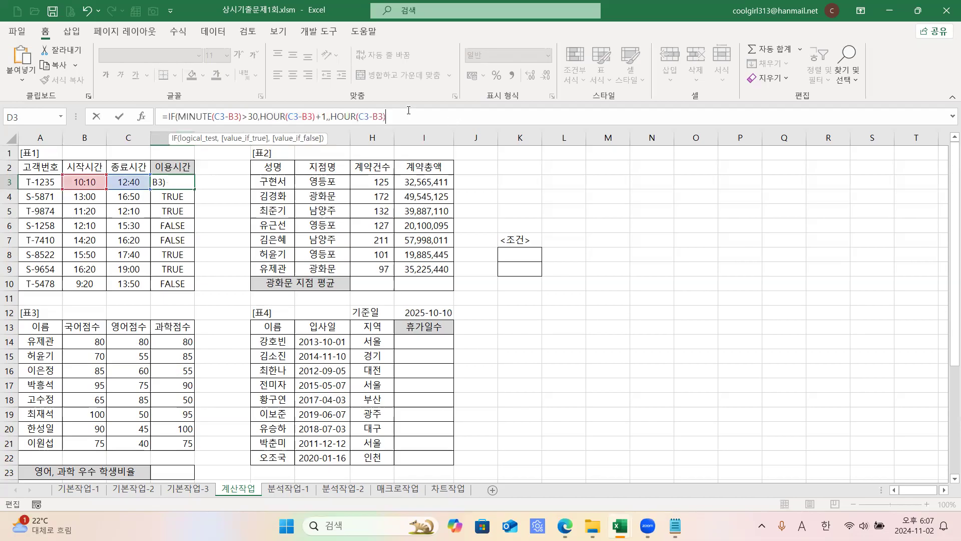
Close the IF function in D3 and append the text &"시간" to the formula.
text())
text(&"T)
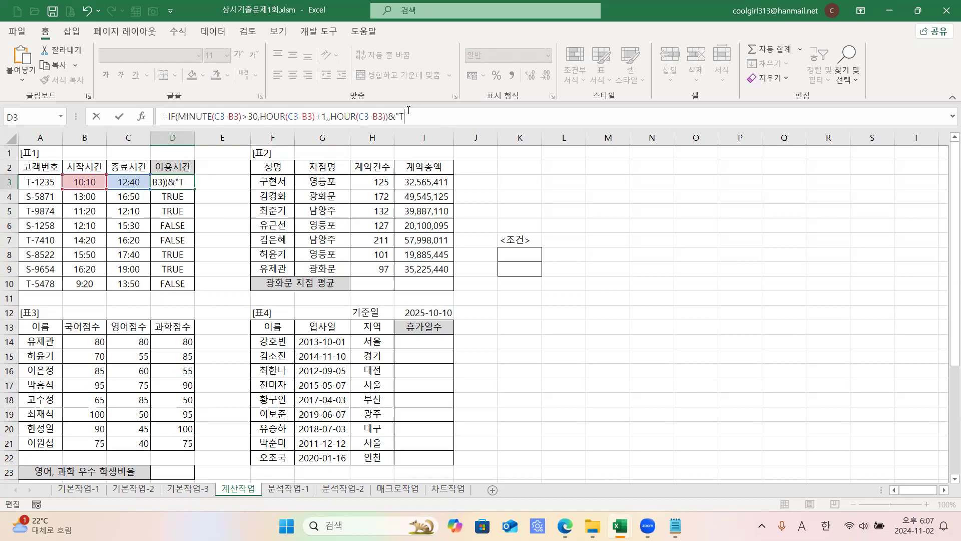
key(BackSpace)
key(Hangul)
text(시간")
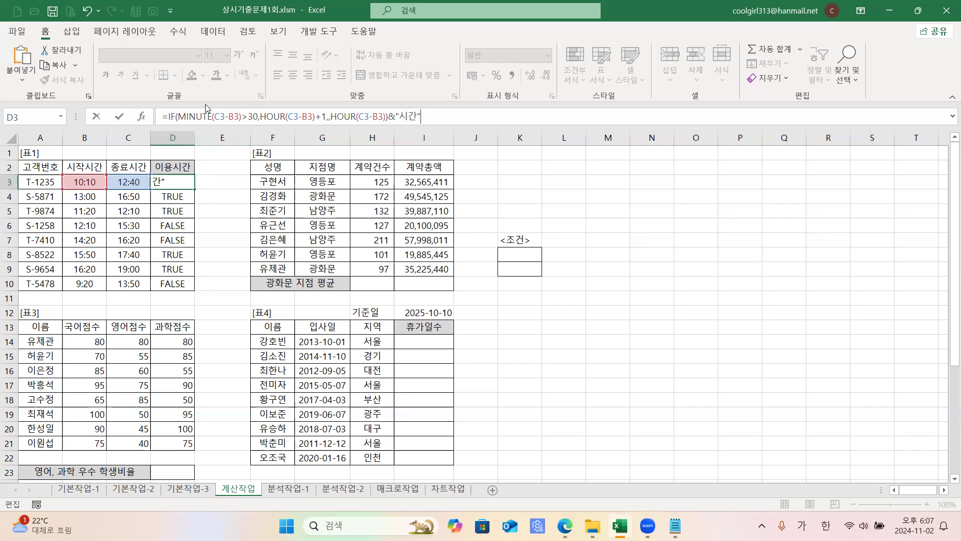
Remove the duplicate comma before the last HOUR in D3's formula and fill the completed formula down to D10.
click(270, 116)
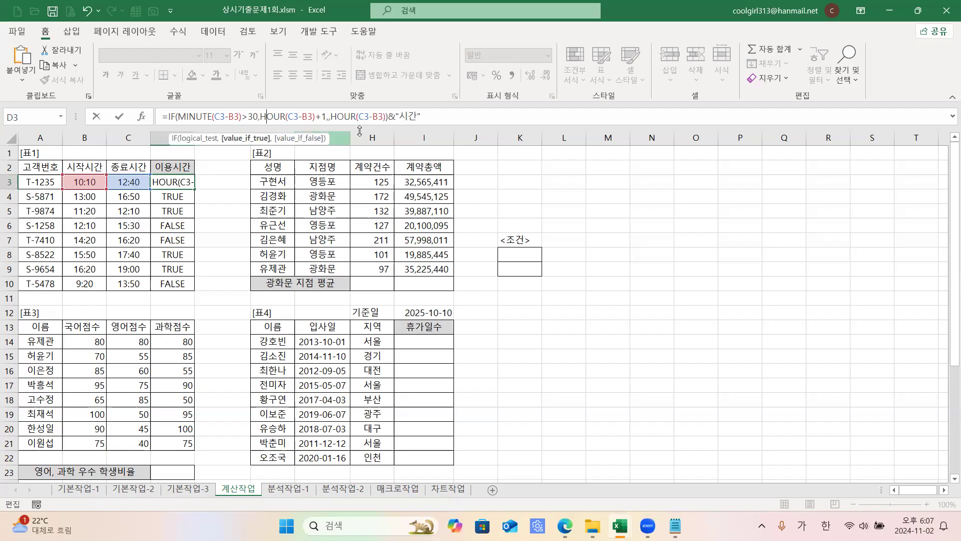
click(338, 117)
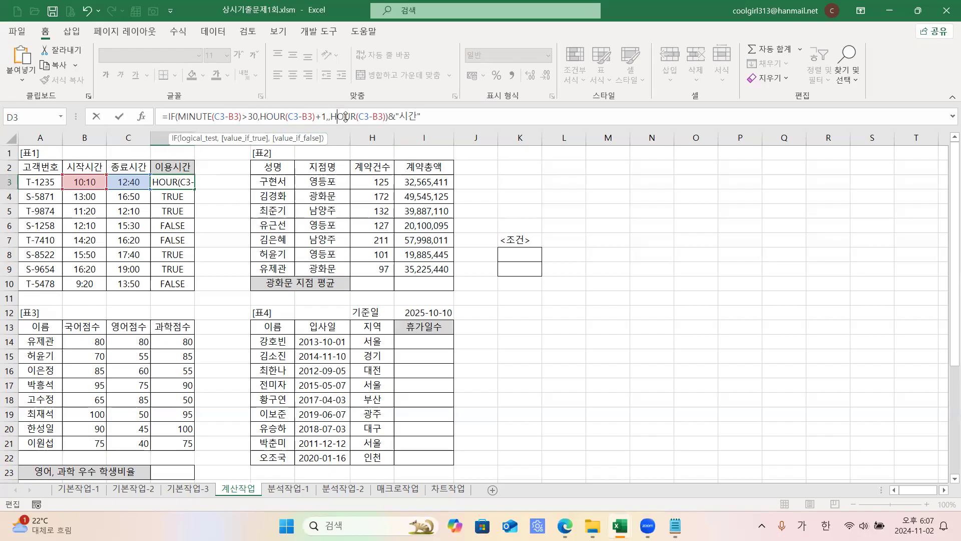
click(330, 118)
text(,)
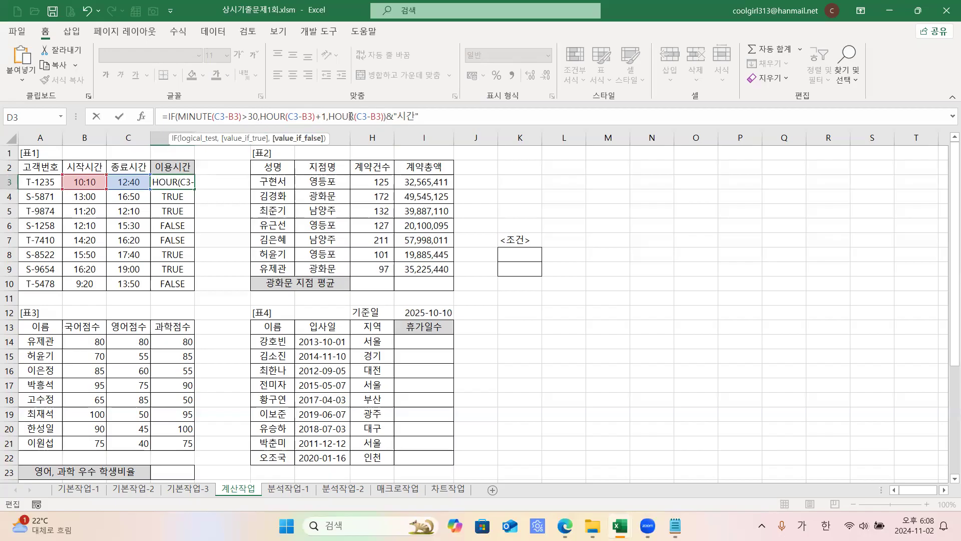
click(435, 119)
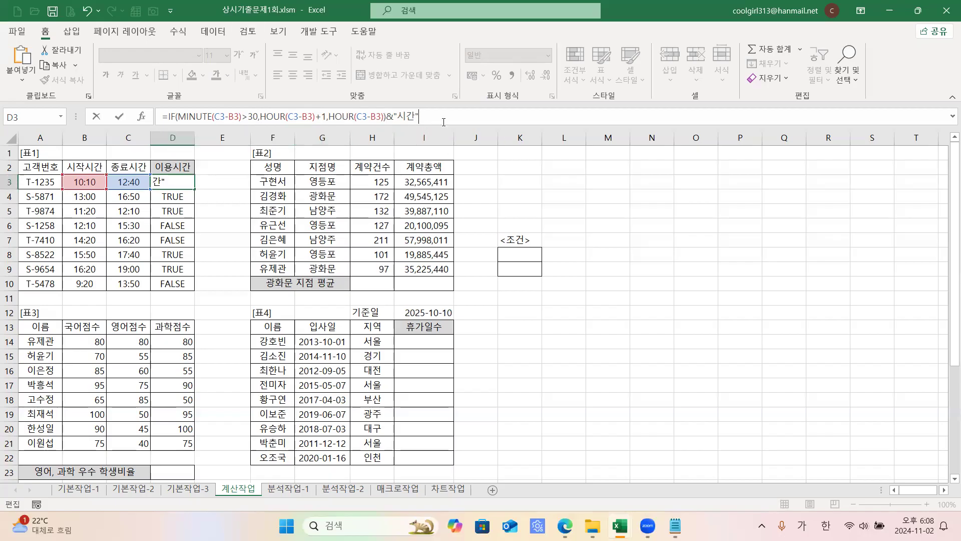
key(ctrl+Return)
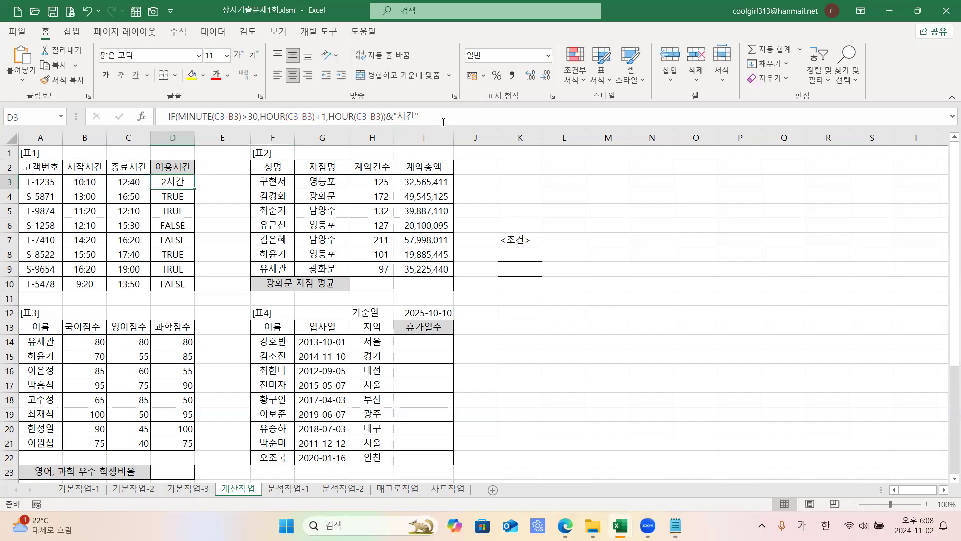
drag(194, 189, 187, 285)
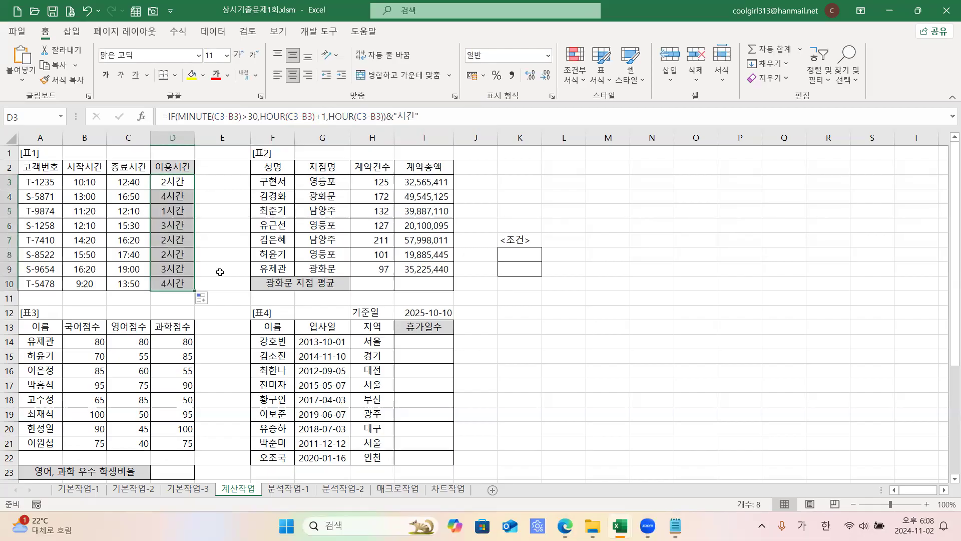
click(245, 256)
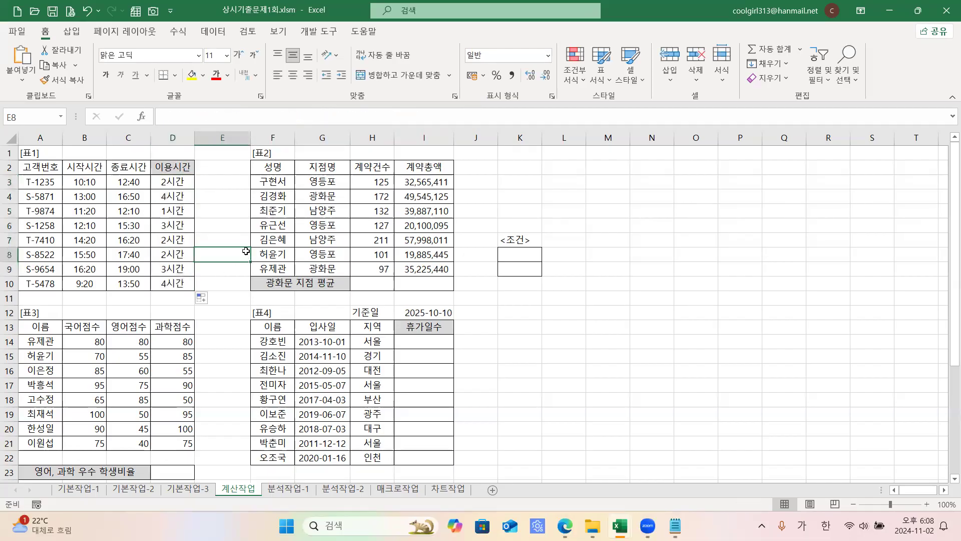
click(182, 185)
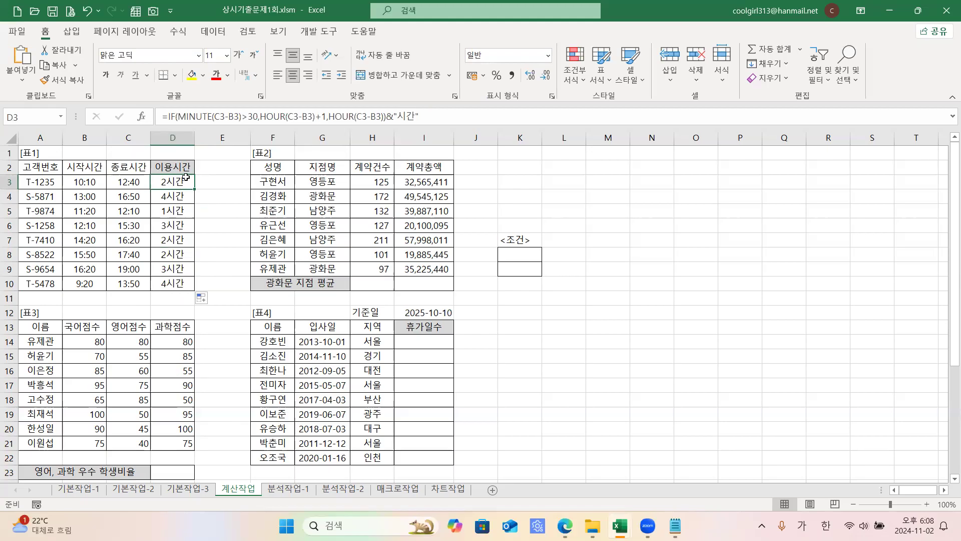
click(550, 318)
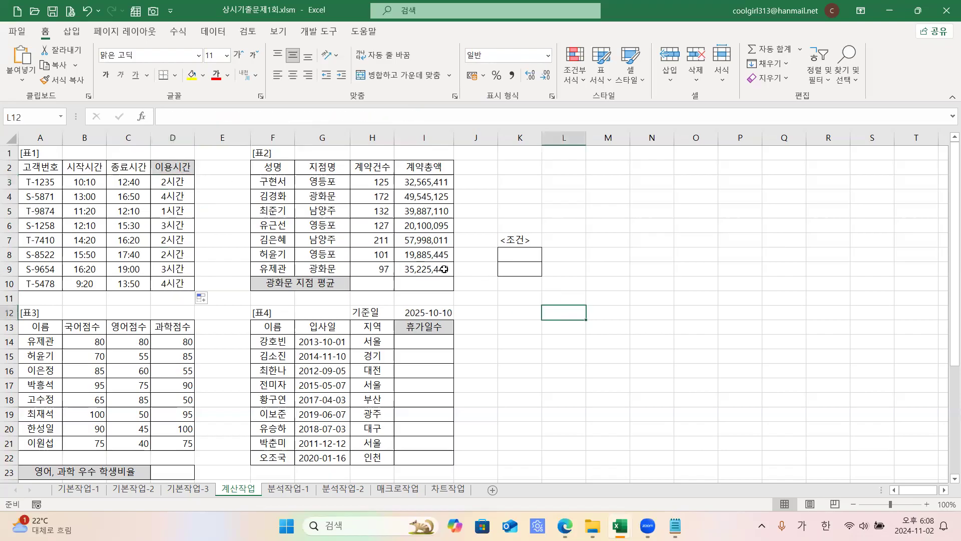
click(589, 340)
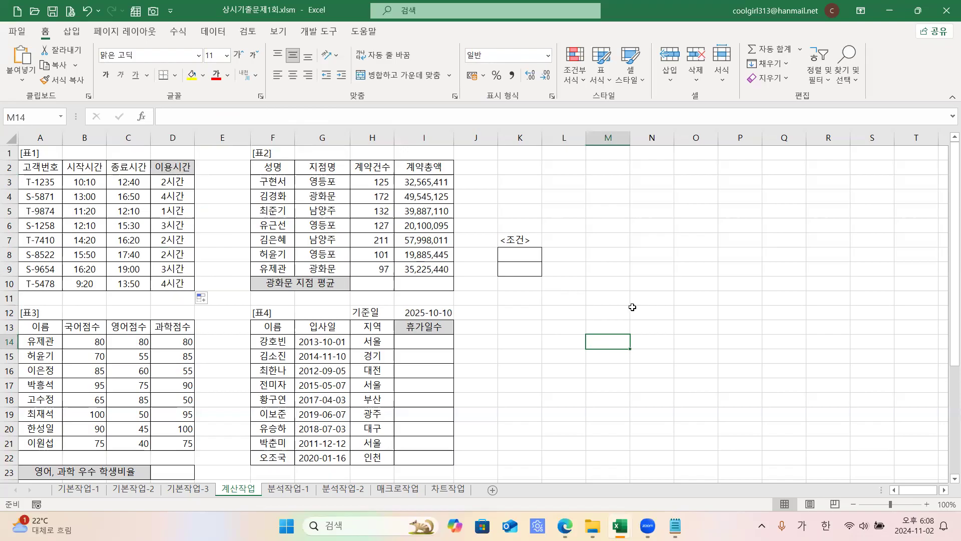
click(528, 256)
drag(523, 268, 523, 269)
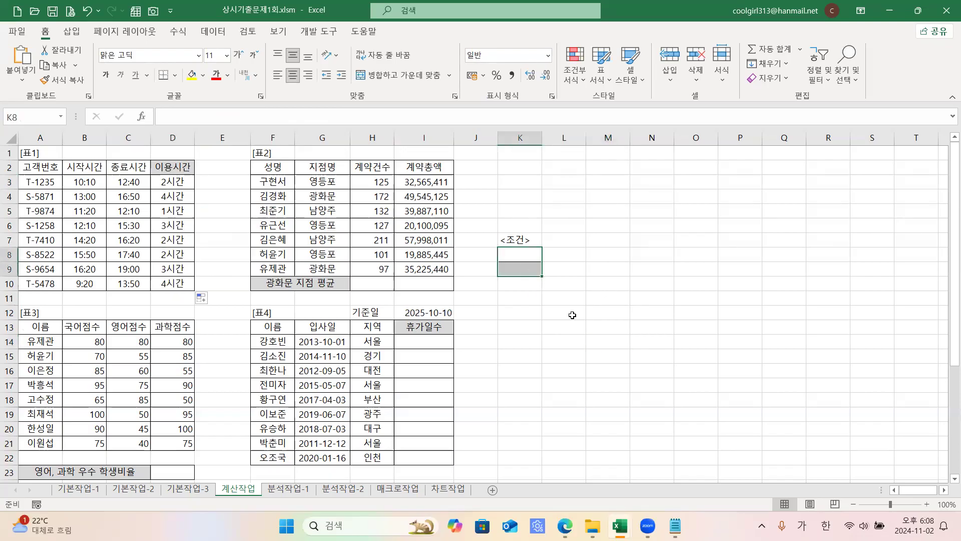
click(600, 344)
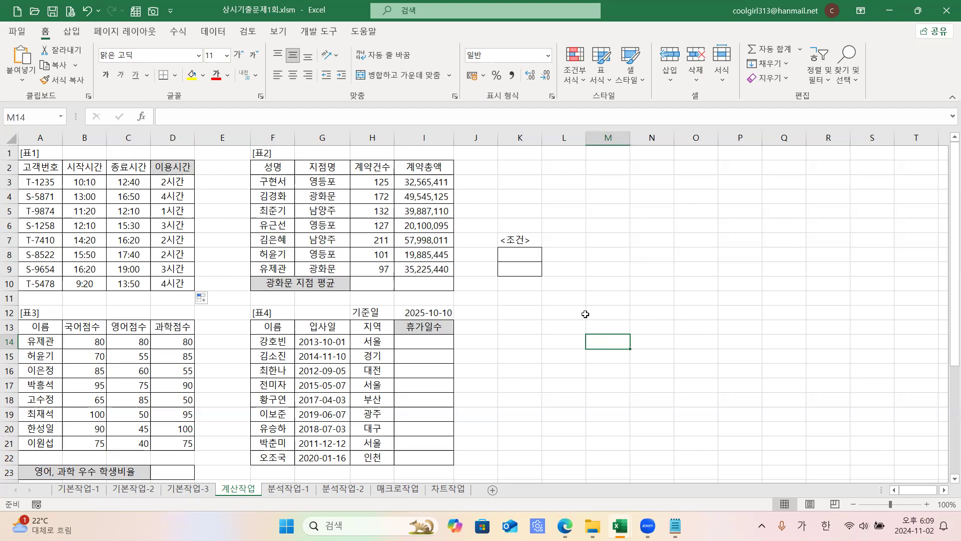
Copy the 지점명 header and a 광화문 cell from 표2 into the <조건> range K8:K9.
click(497, 299)
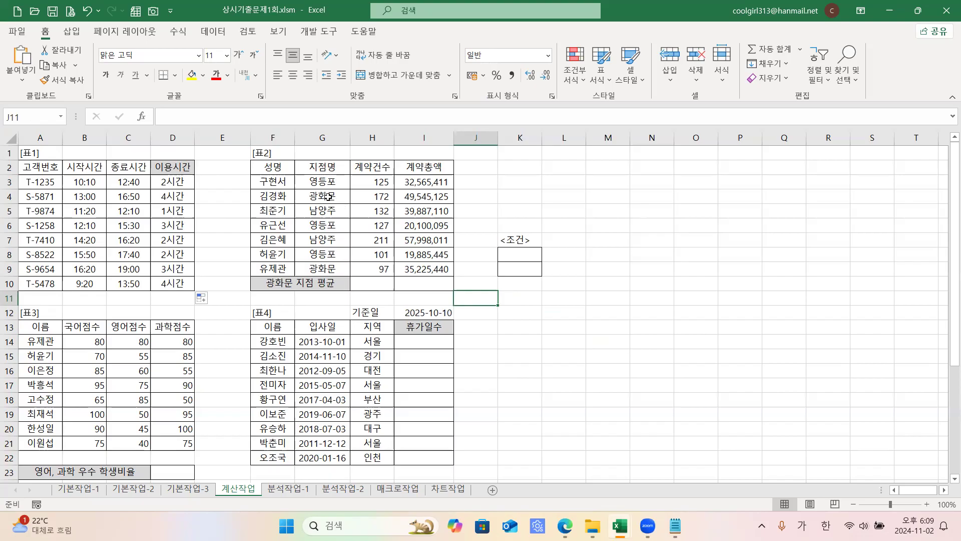
click(324, 166)
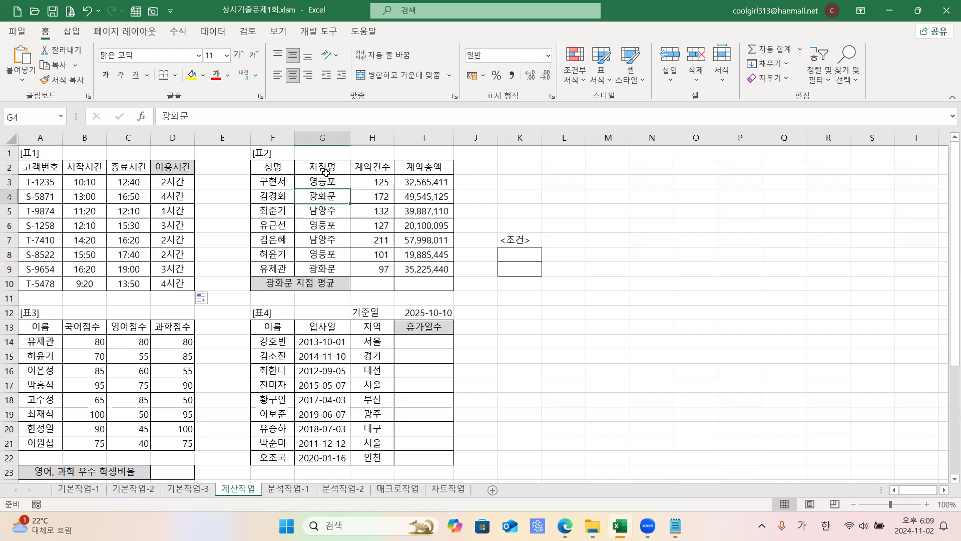
ctrl+click(328, 196)
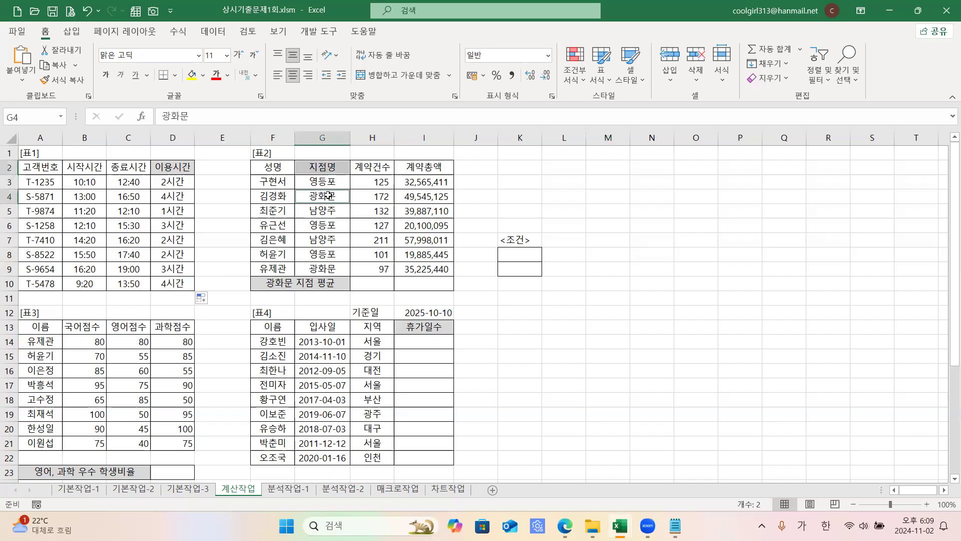
key(ctrl+c)
click(520, 254)
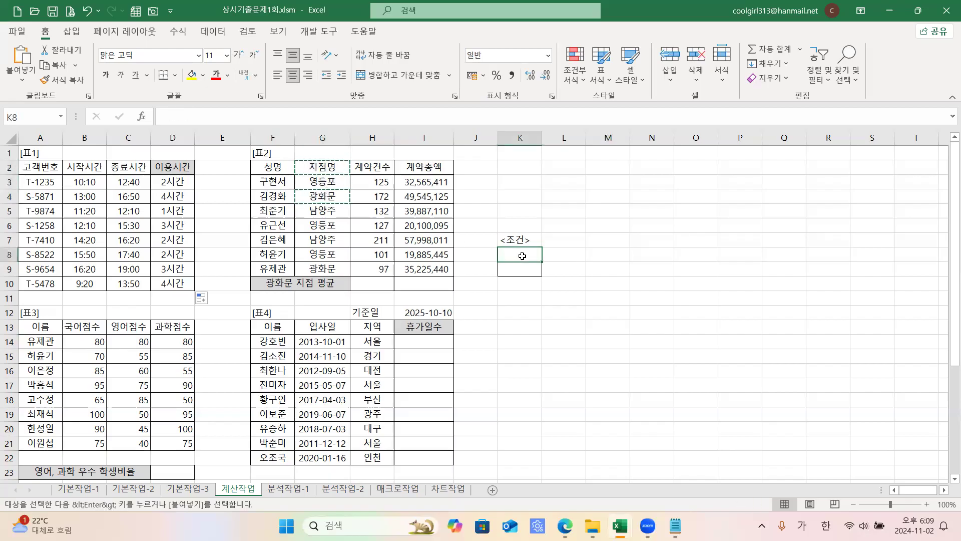
key(ctrl+v)
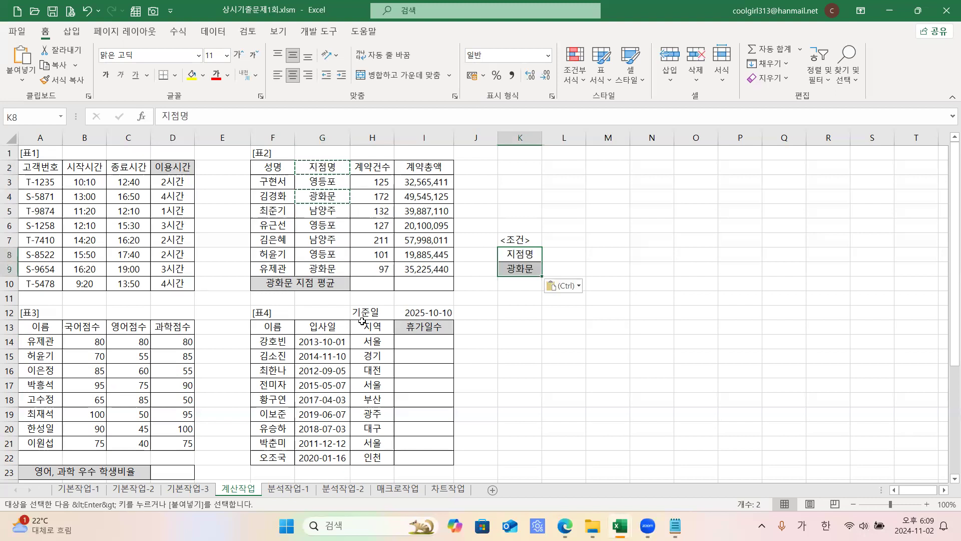
Begin a DAVERAGE formula in H10 with F2:I9 as the database argument.
click(374, 281)
key(Escape)
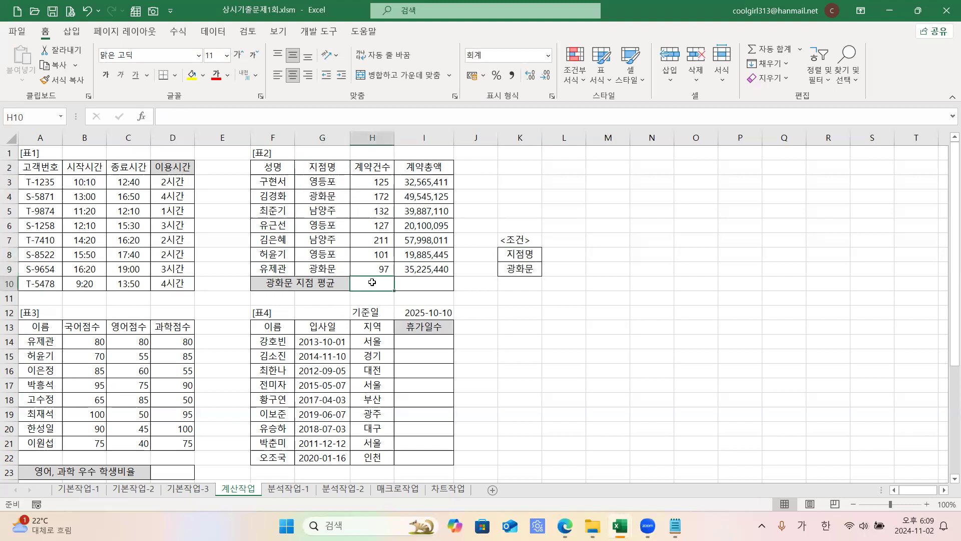
text(=)
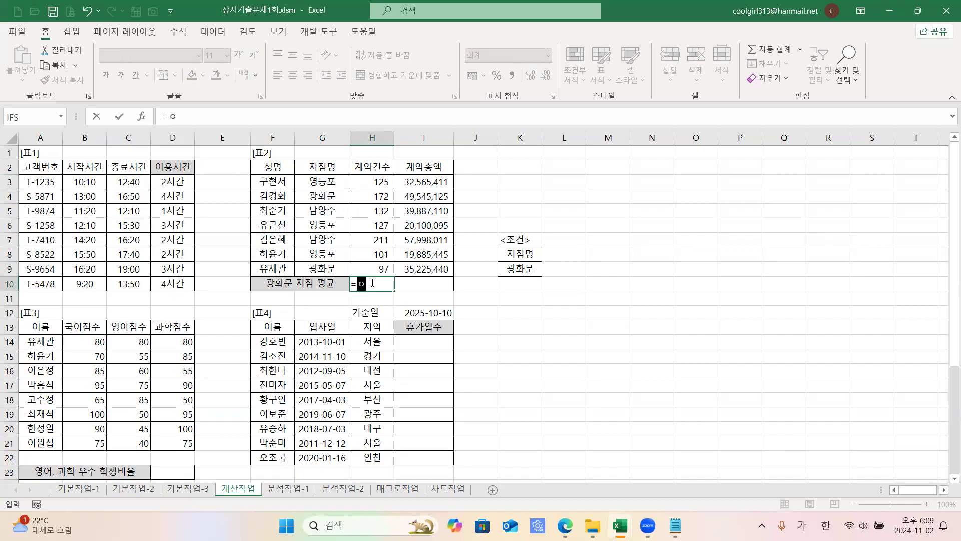
key(Hangul)
text(DAVE)
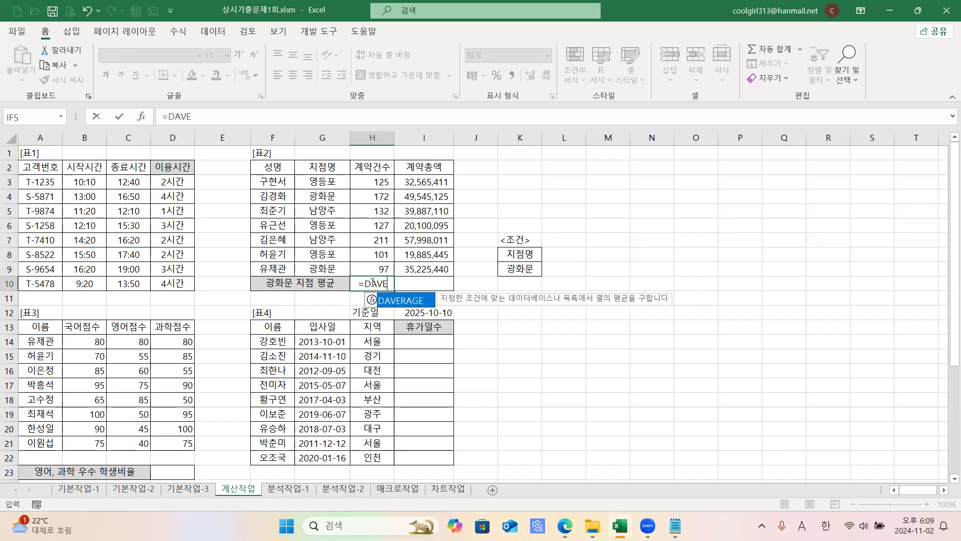
double_click(398, 300)
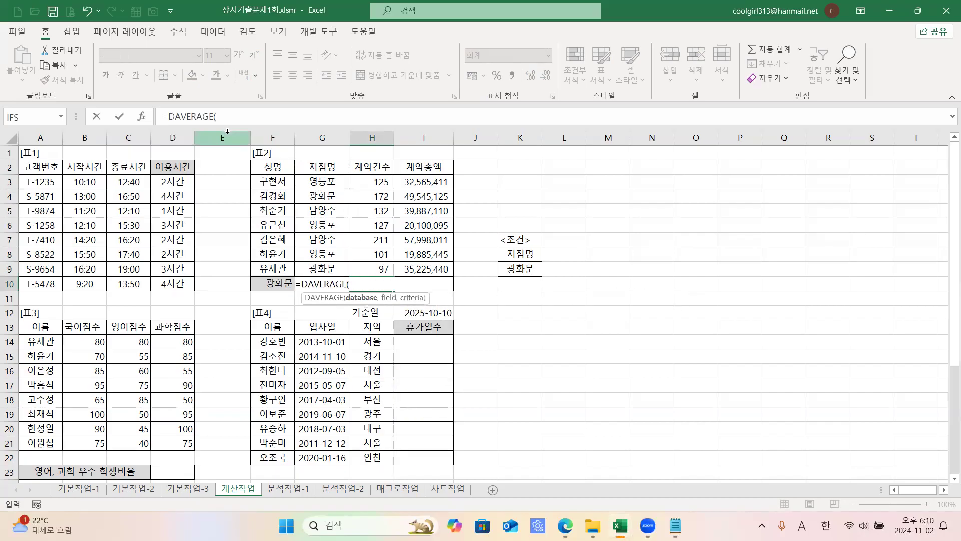
click(223, 115)
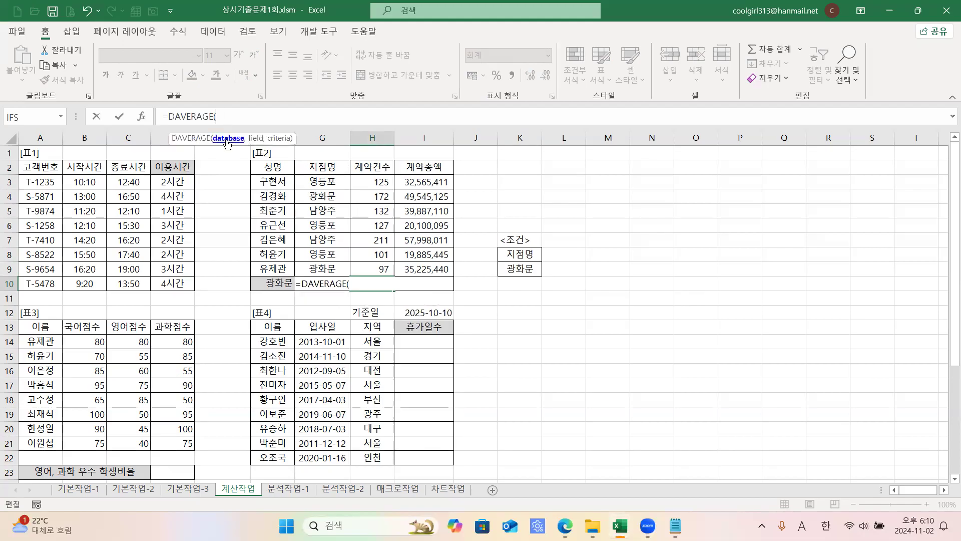
drag(276, 172, 425, 267)
text(,)
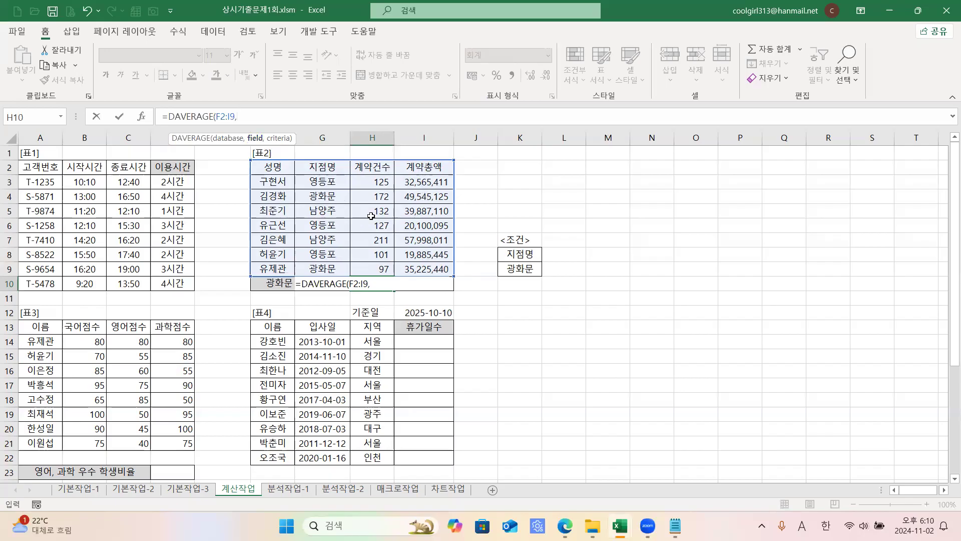
Add H2 as the field and K8:K9 as the criteria in H10's DAVERAGE, and complete the formula.
click(261, 116)
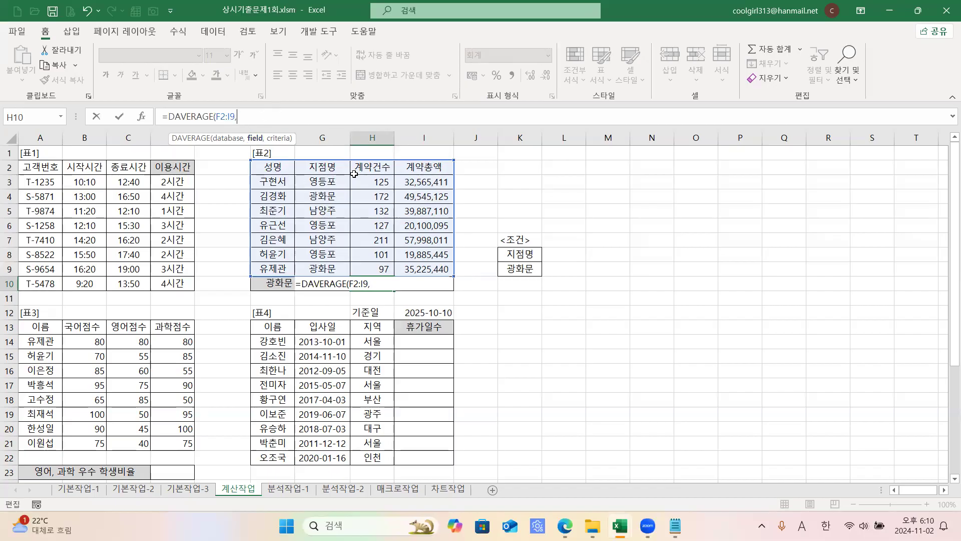
click(378, 170)
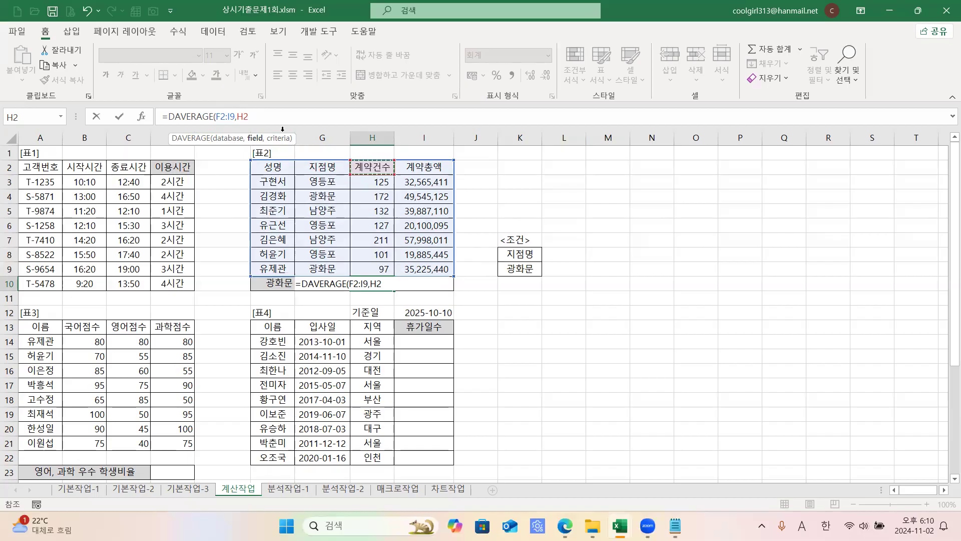
click(263, 117)
text(,)
drag(517, 253, 518, 267)
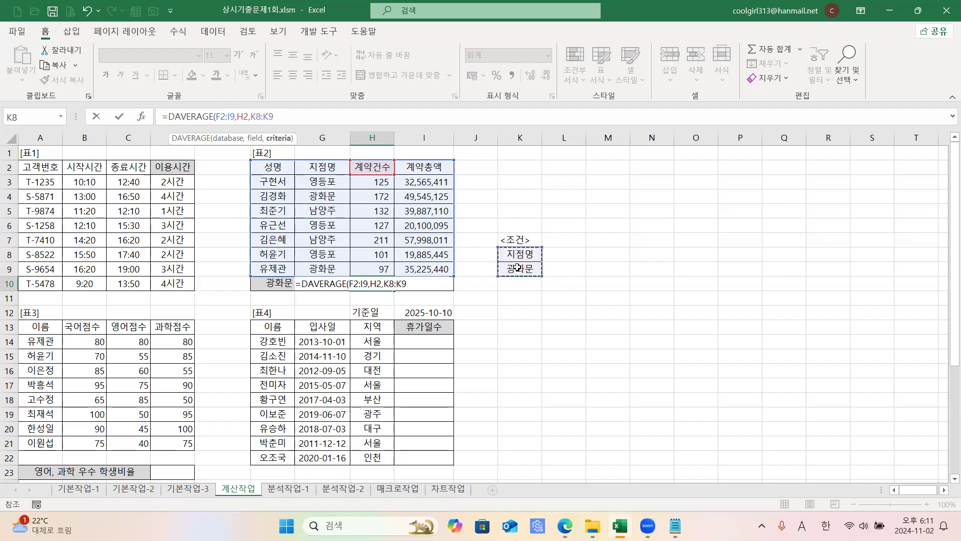
text())
key(ctrl+Return)
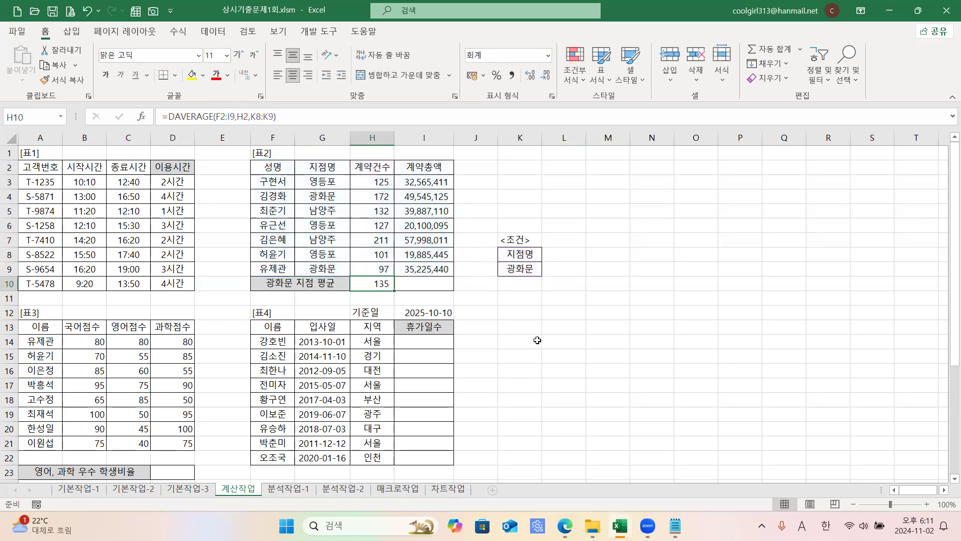
Fill H10's DAVERAGE formula across to I10 and inspect the references it uses there.
drag(393, 292, 436, 286)
double_click(436, 286)
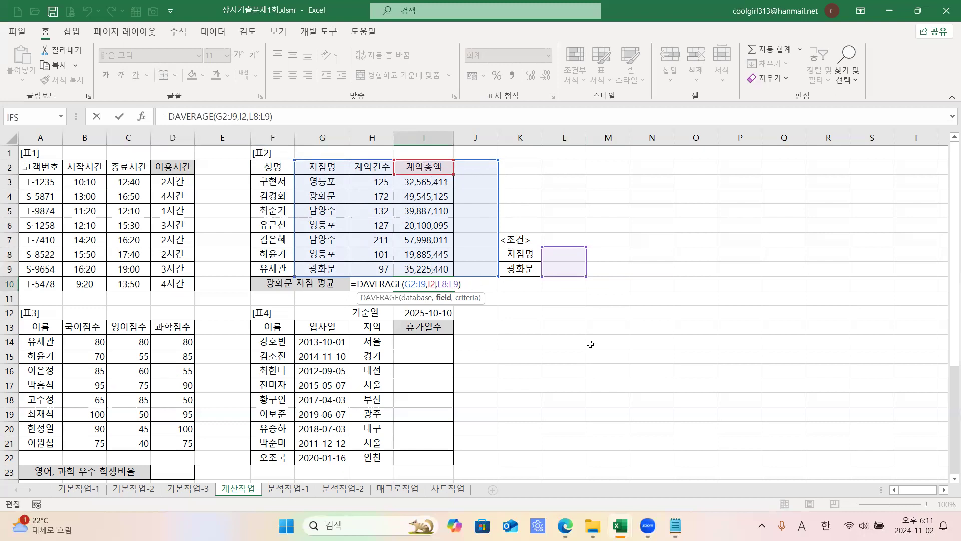
key(Return)
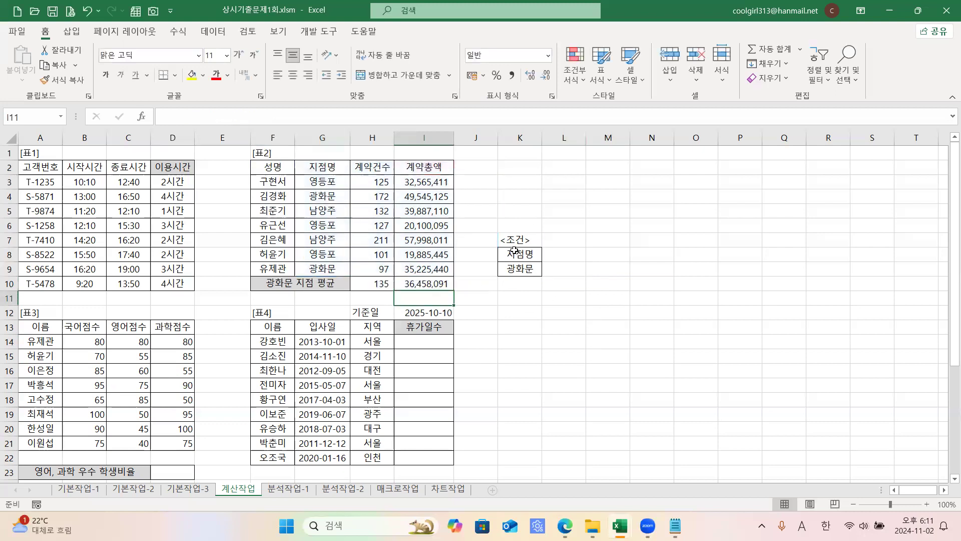
Make the database range F2:I9 and the criteria range K8:K9 absolute in H10's DAVERAGE formula.
click(377, 284)
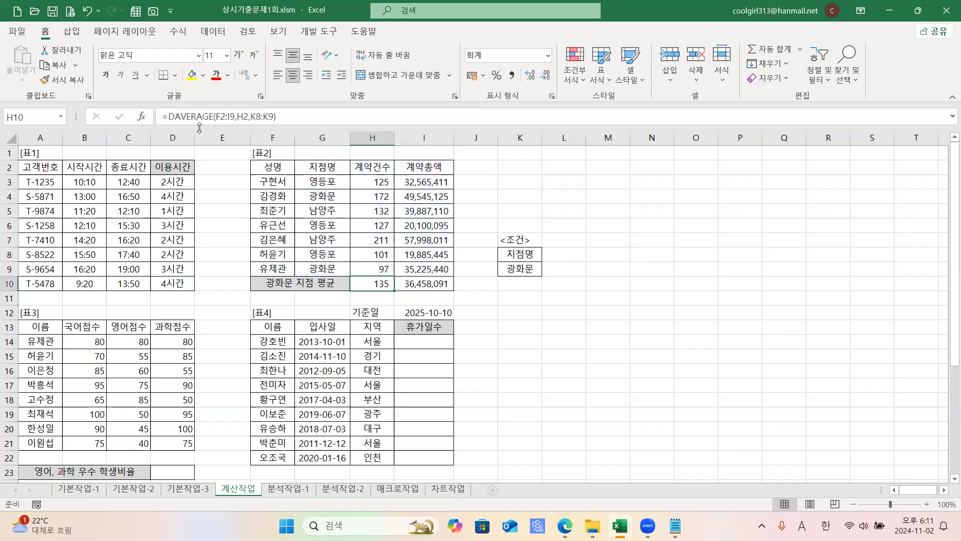
drag(216, 120, 234, 120)
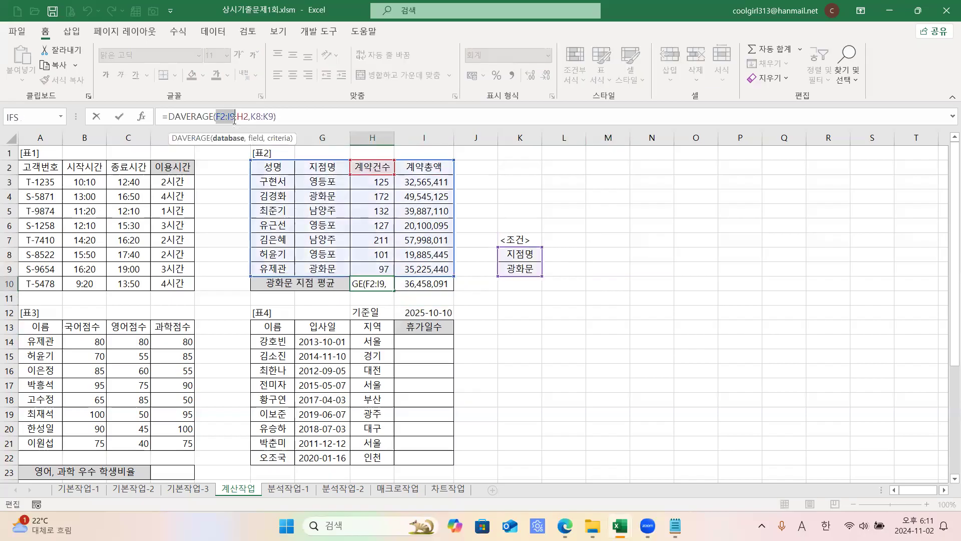
key(F4)
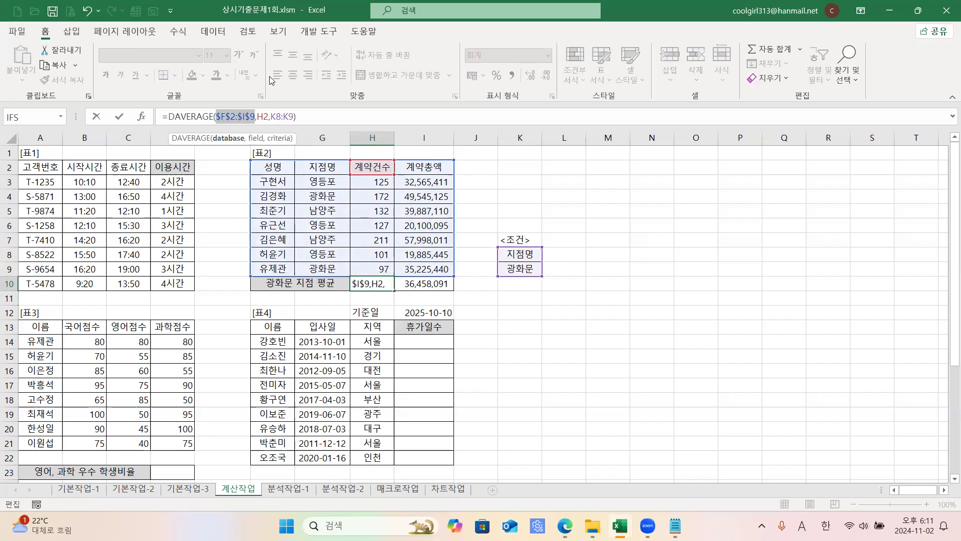
drag(275, 117, 288, 114)
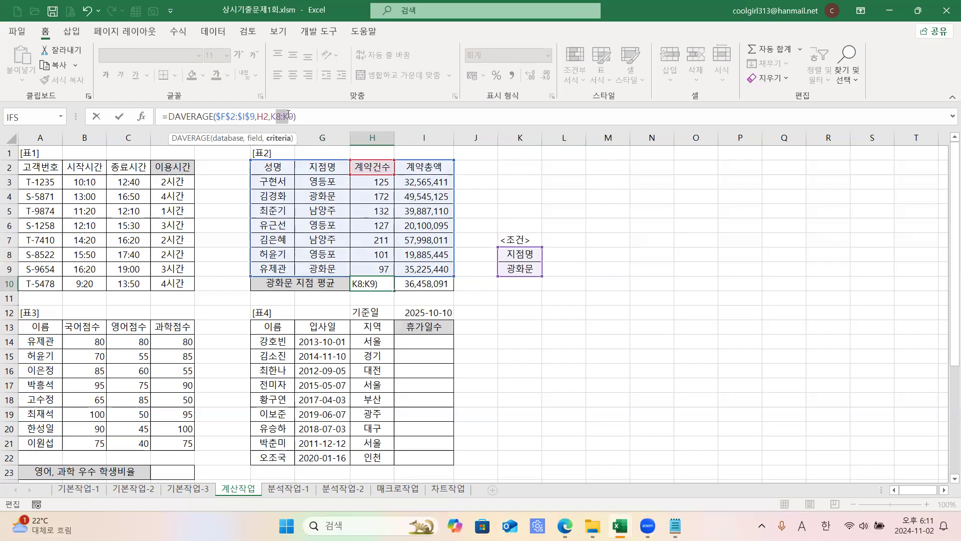
key(F4)
key(ctrl+Return)
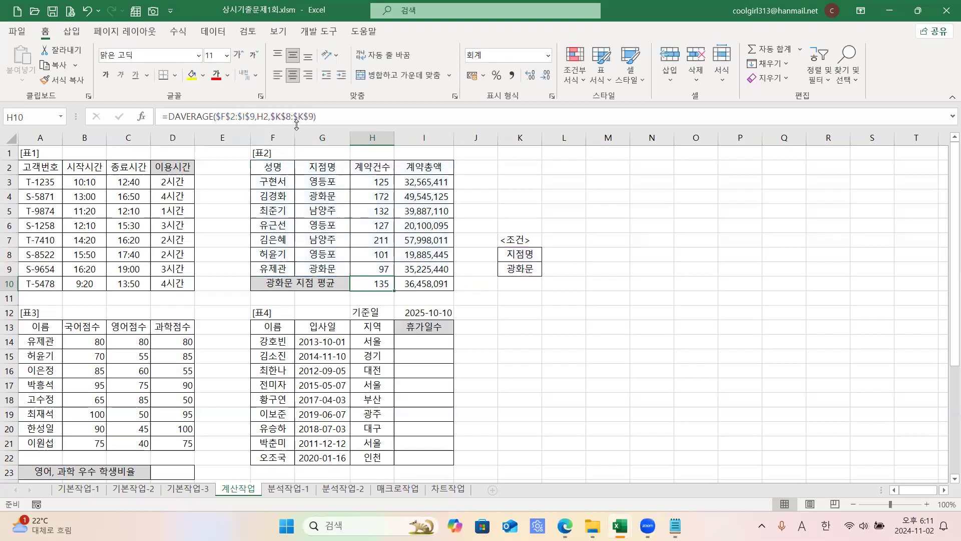
Fill the DAVERAGE formula with absolute ranges into I10 and check its arguments.
drag(395, 290, 427, 285)
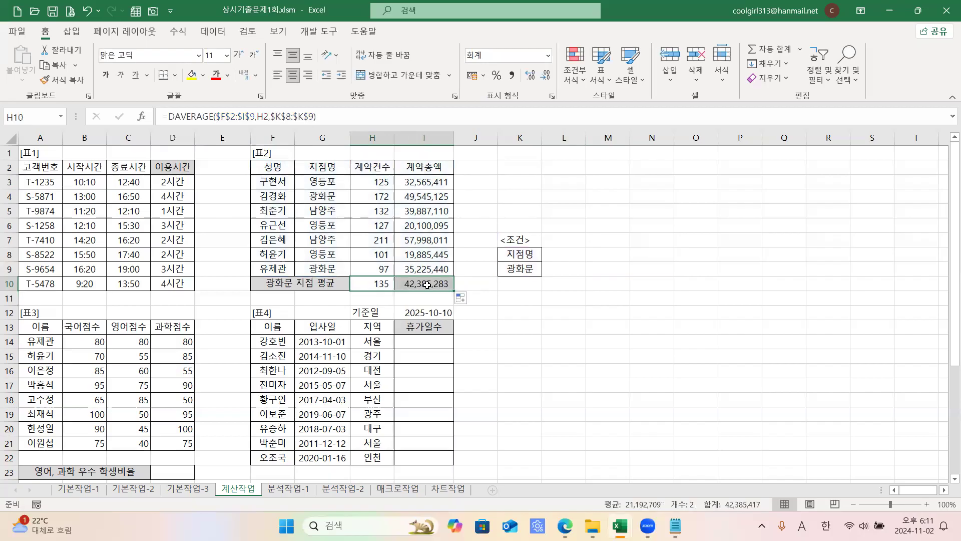
double_click(426, 285)
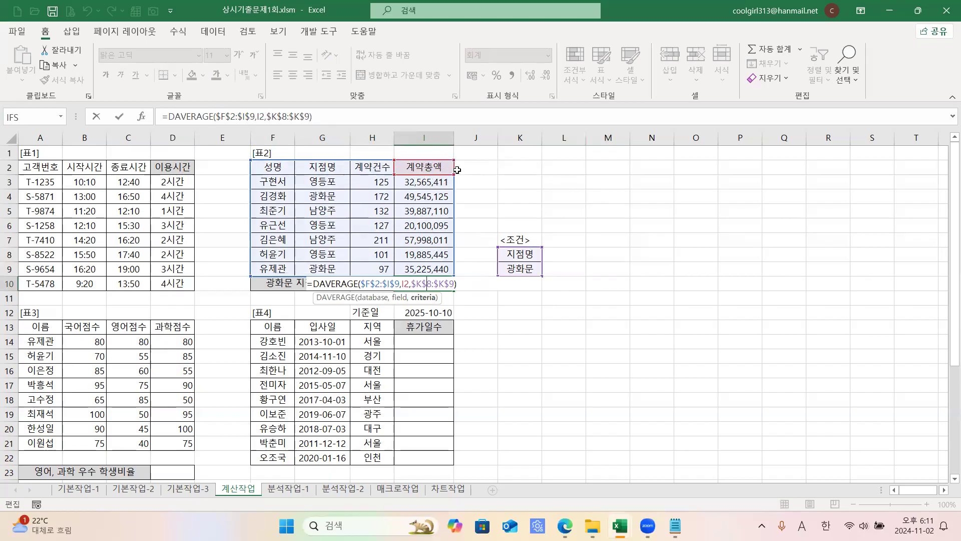
key(Escape)
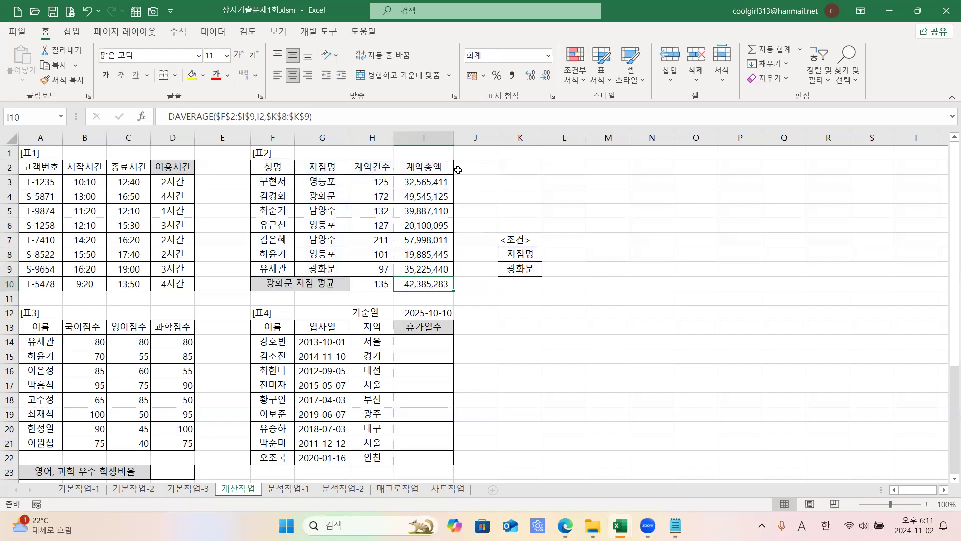
Wrap H10's DAVERAGE in ROUNDDOWN with -1 as num_digits and fill the formula across to I10.
click(377, 289)
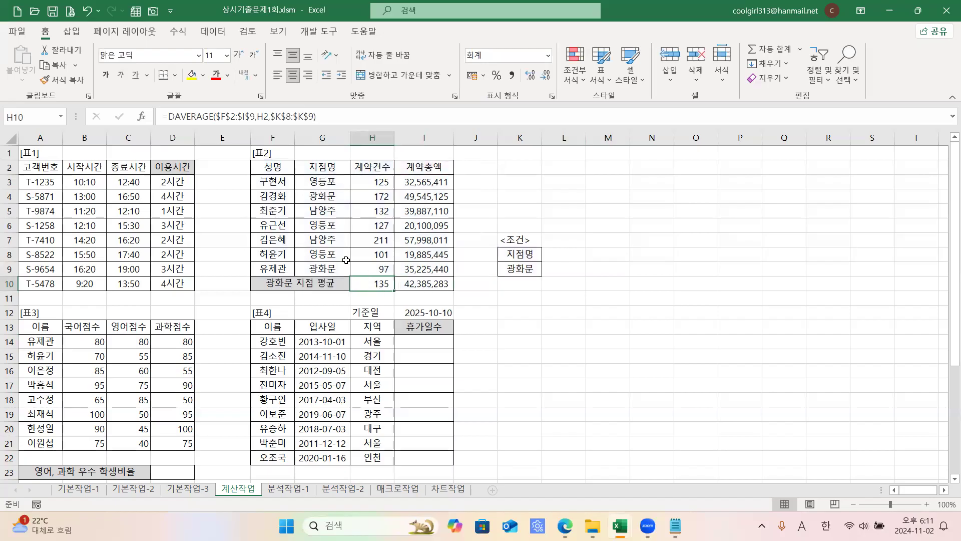
click(175, 117)
text(ROU)
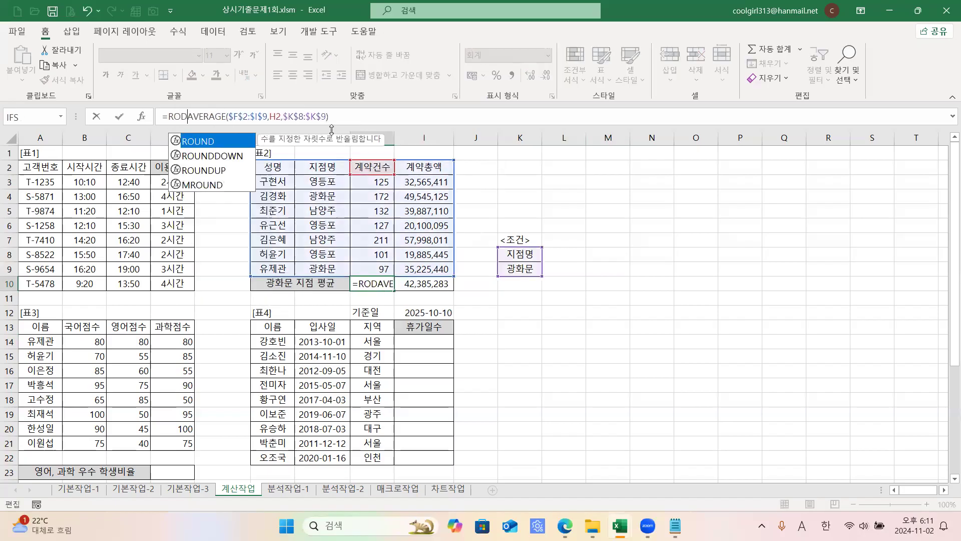
double_click(220, 157)
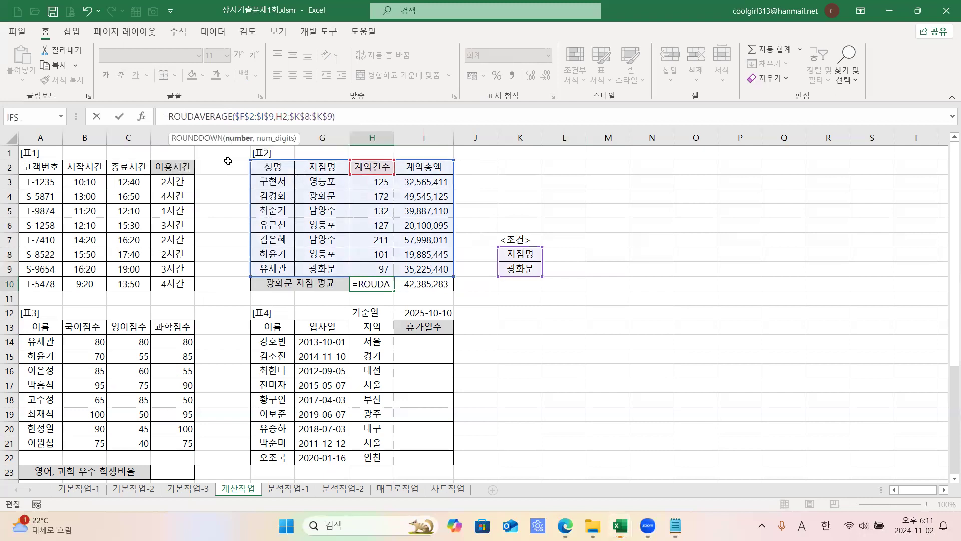
click(238, 139)
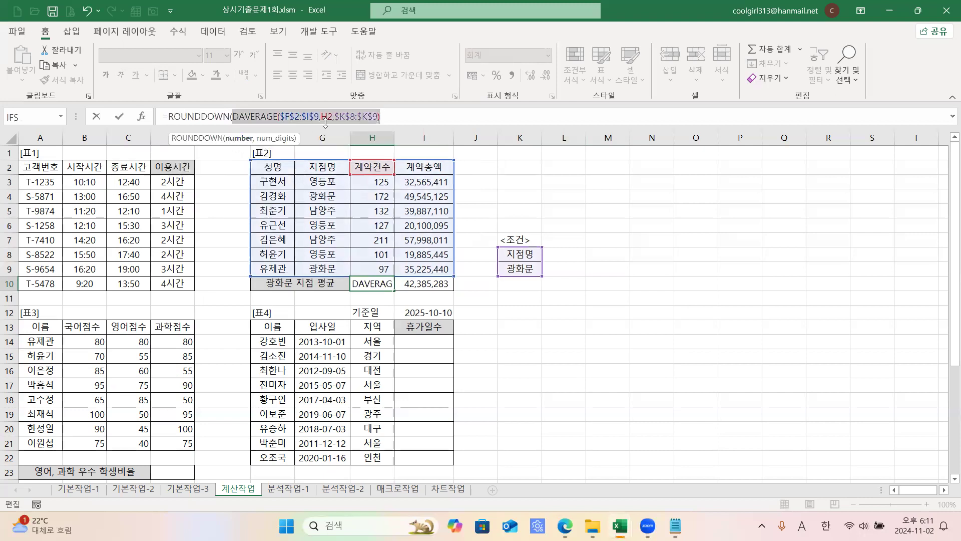
click(394, 114)
text(,)
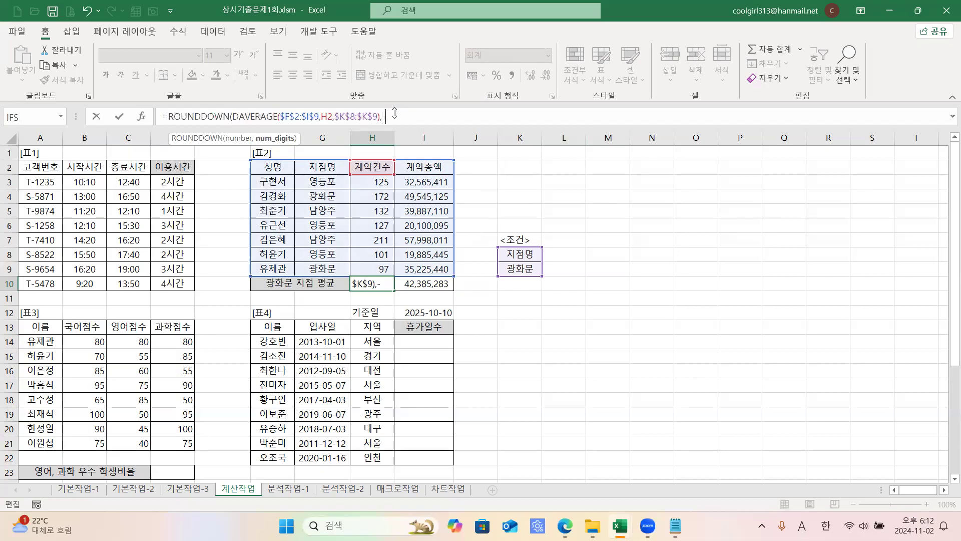
text(-1))
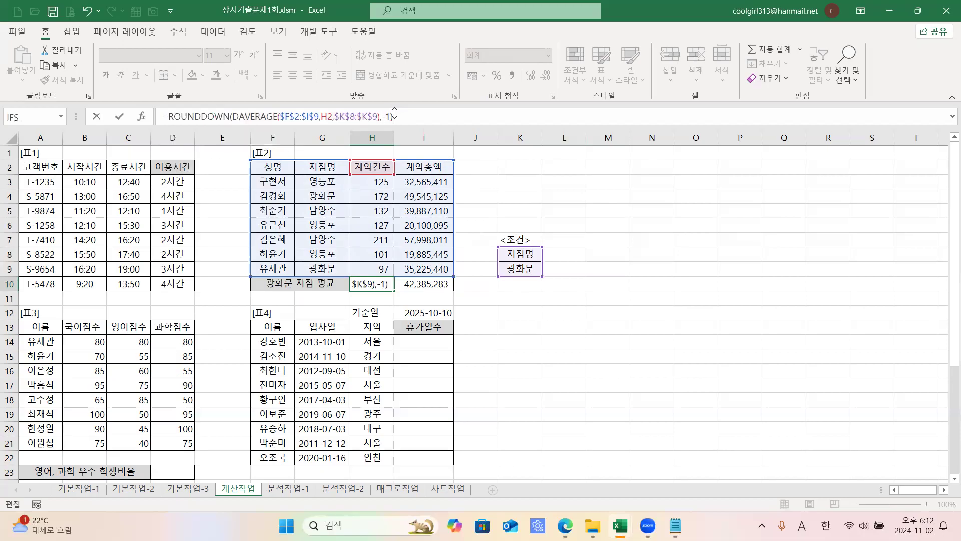
key(ctrl+Return)
drag(394, 290, 484, 296)
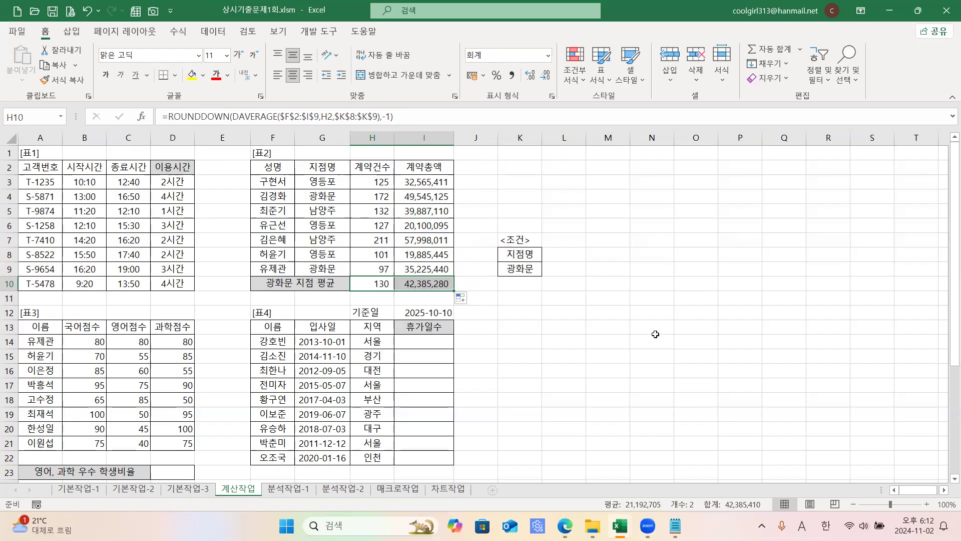
Switch to Notepad and start a new note line reading "3) 비율 : 영어점수 60점이상이고".
scroll(652, 337, down, 1)
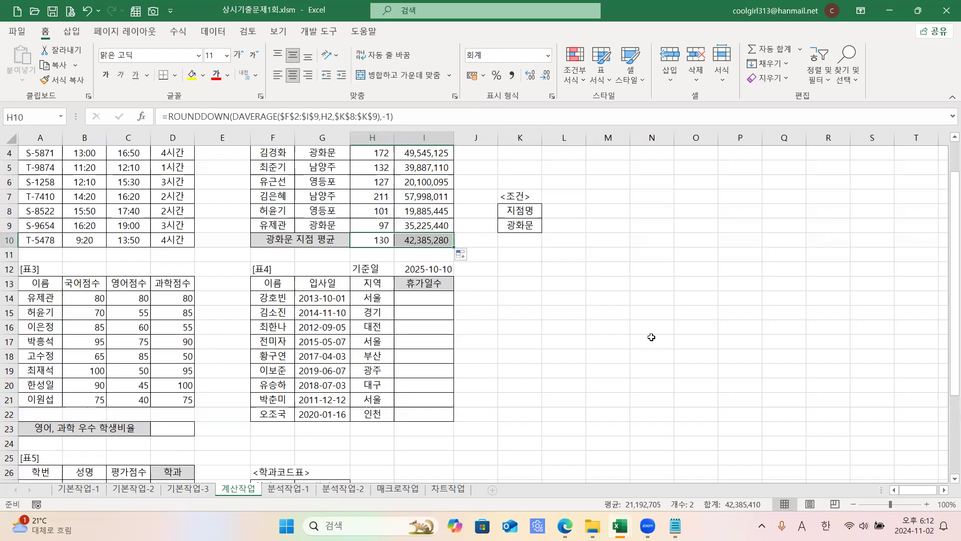
scroll(676, 372, down, 1)
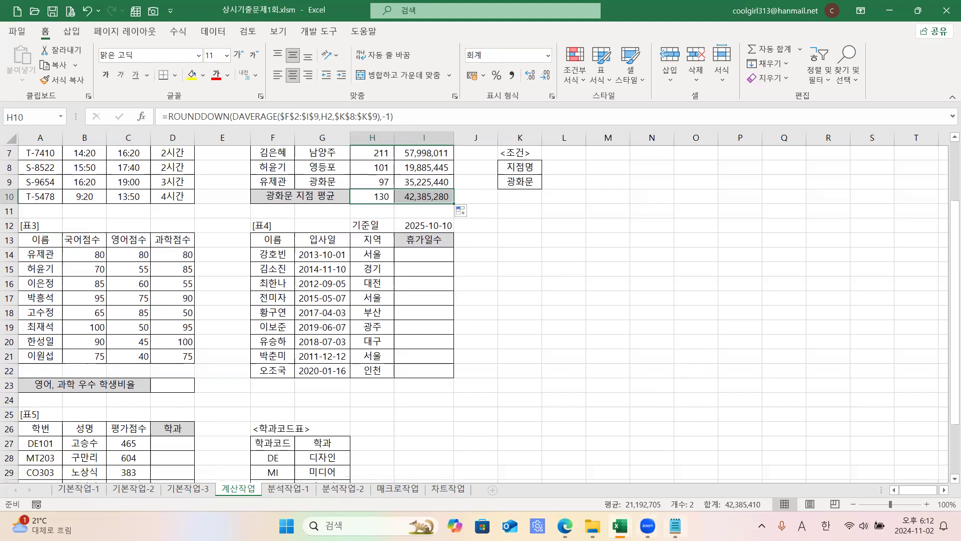
click(675, 526)
key(Return)
text(3)
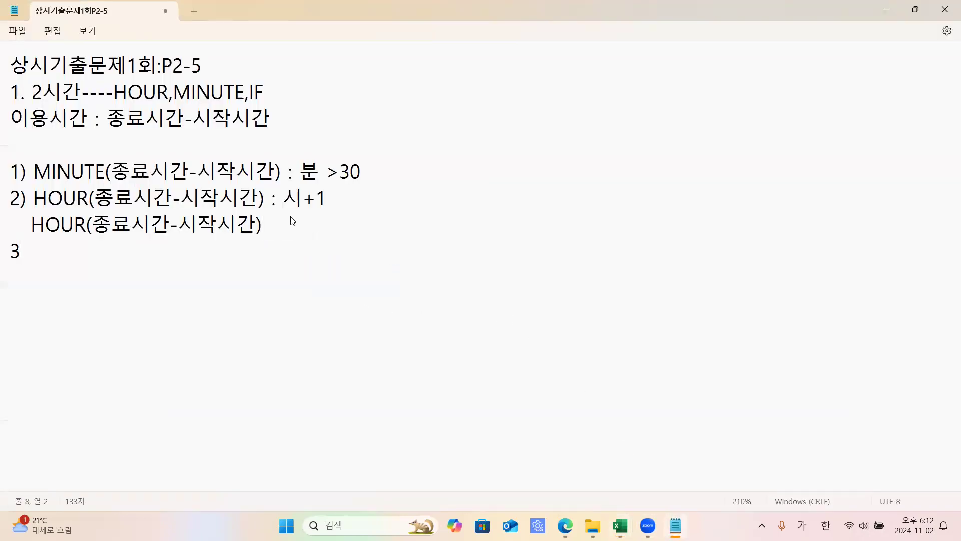
text() 비율 :)
text( 영업)
text(ㅓㅁㅅ)
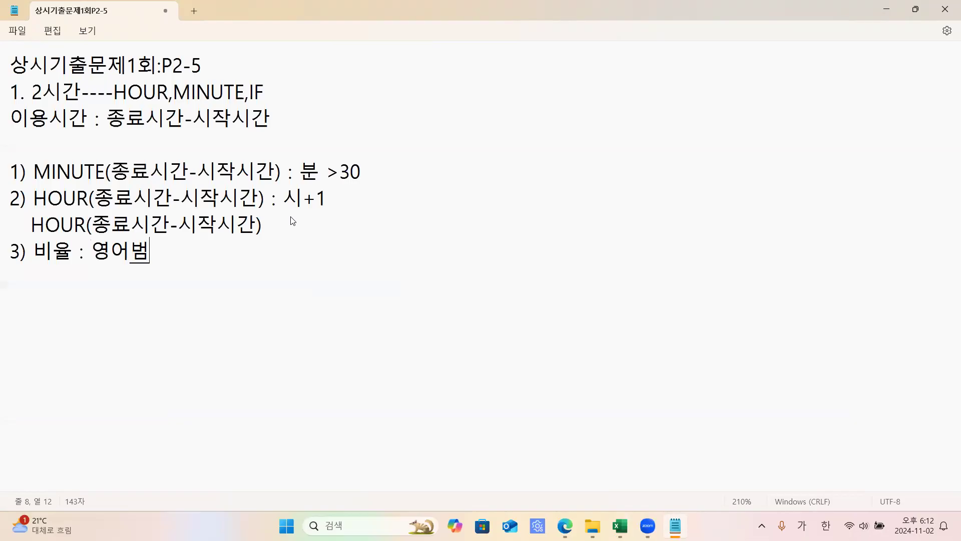
key(BackSpace)
key(BackSpace)
key(BackSpace)
text(어점수 60점)
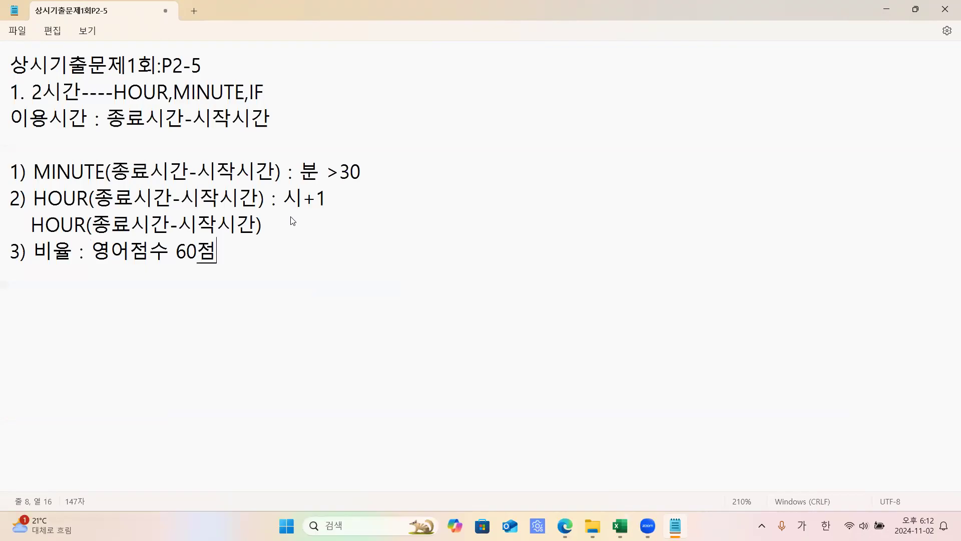
text(이상이고 )
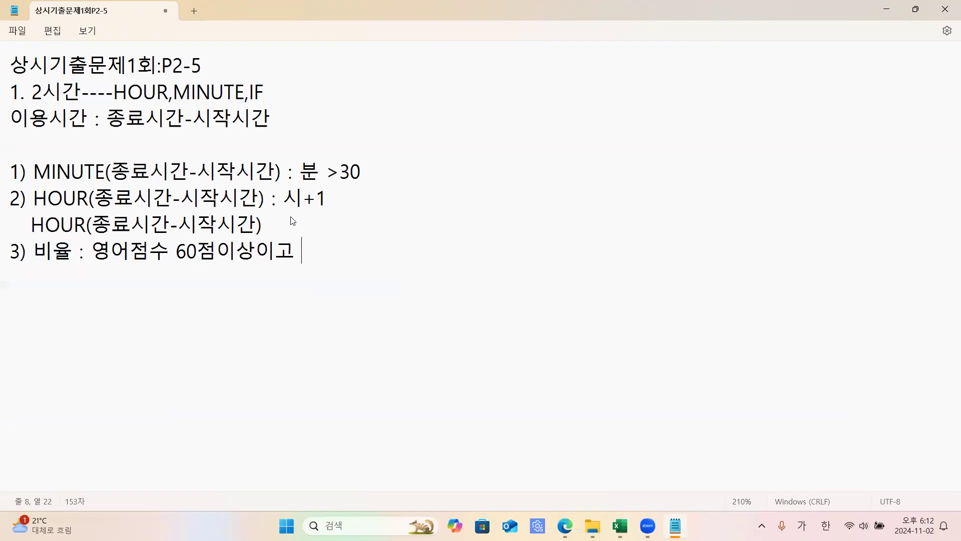
Complete the 비율 note line with "과학점수 60점 이상인 학생수/전체학생수".
text(과학점ㅅ)
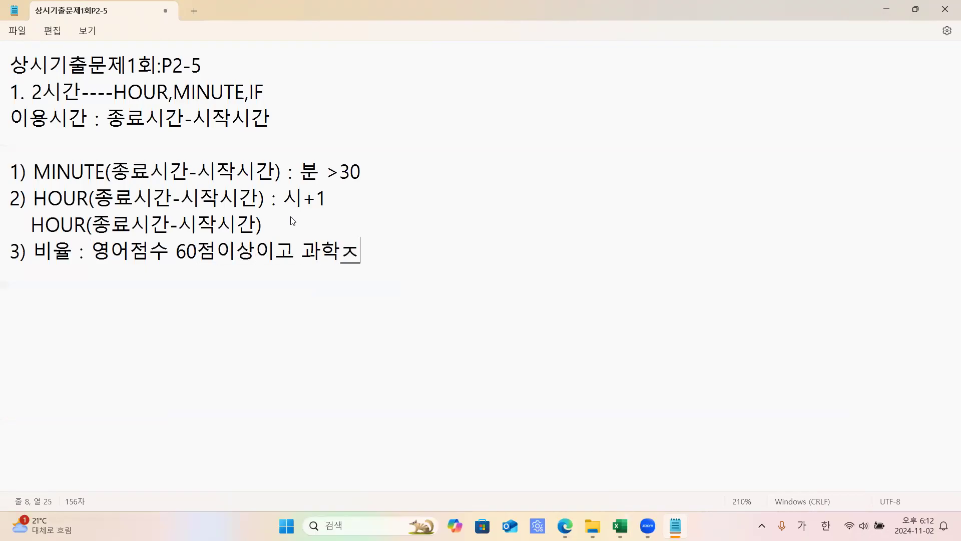
text(ㅜ )
text(60점 이)
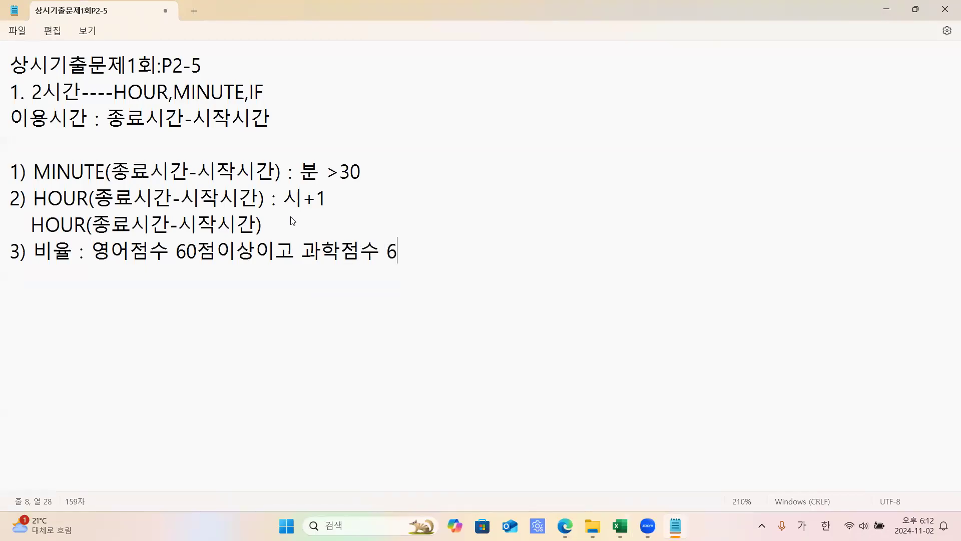
text(상인 핬)
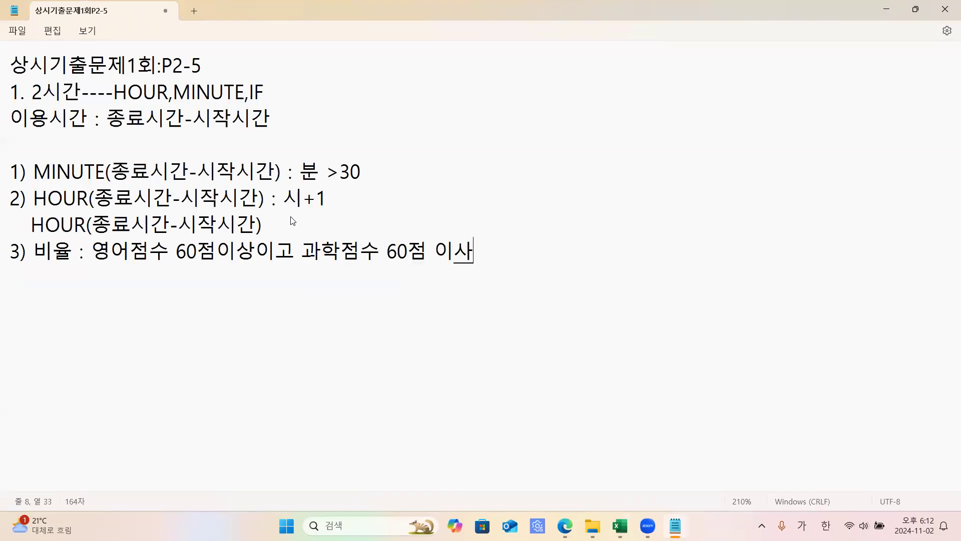
text(생)
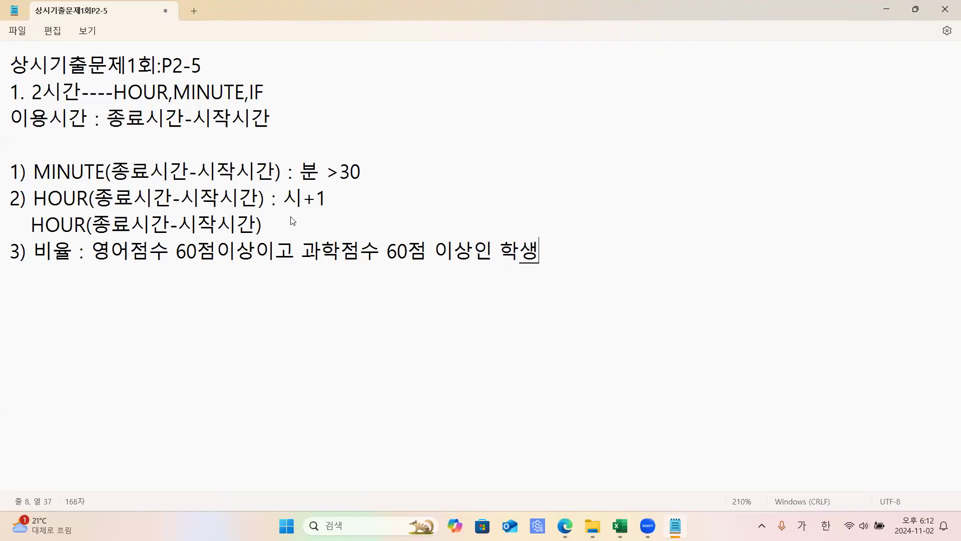
text(수/저체학수)
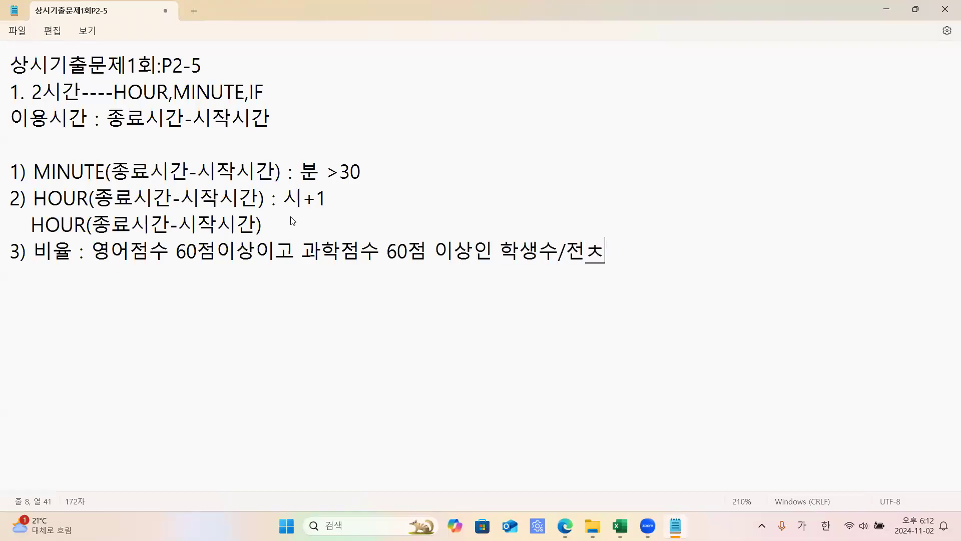
key(BackSpace)
key(BackSpace)
key(BackSpace)
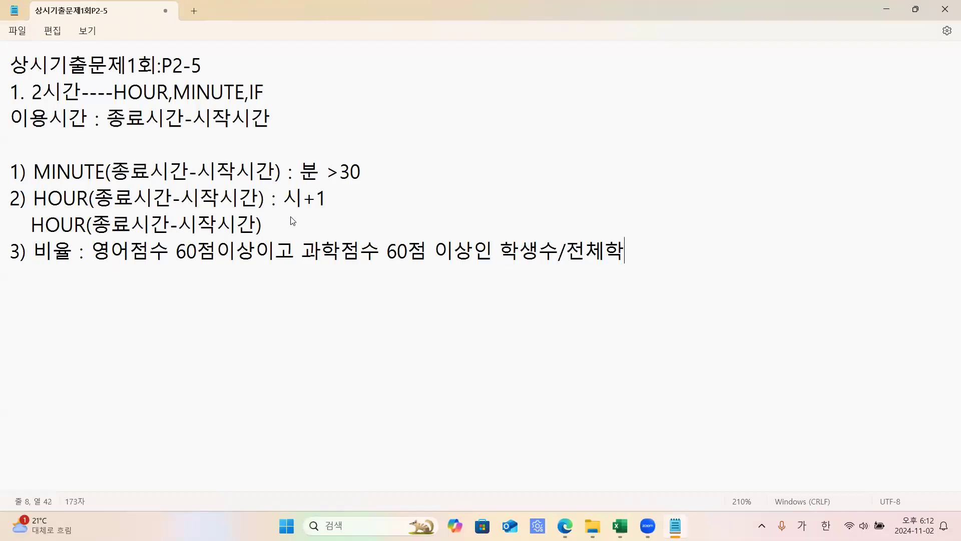
text(핛)
key(BackSpace)
text(생수)
key(Return)
Write COUNTIFS / COUNTA beneath the 비율 line, aligned under the two parts of the ratio.
drag(110, 252, 239, 259)
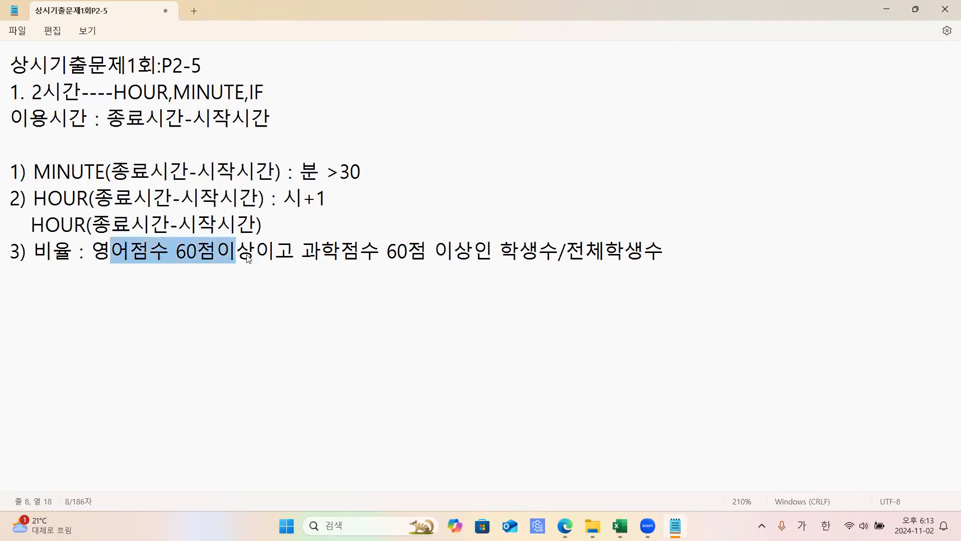
drag(341, 249, 513, 261)
click(513, 261)
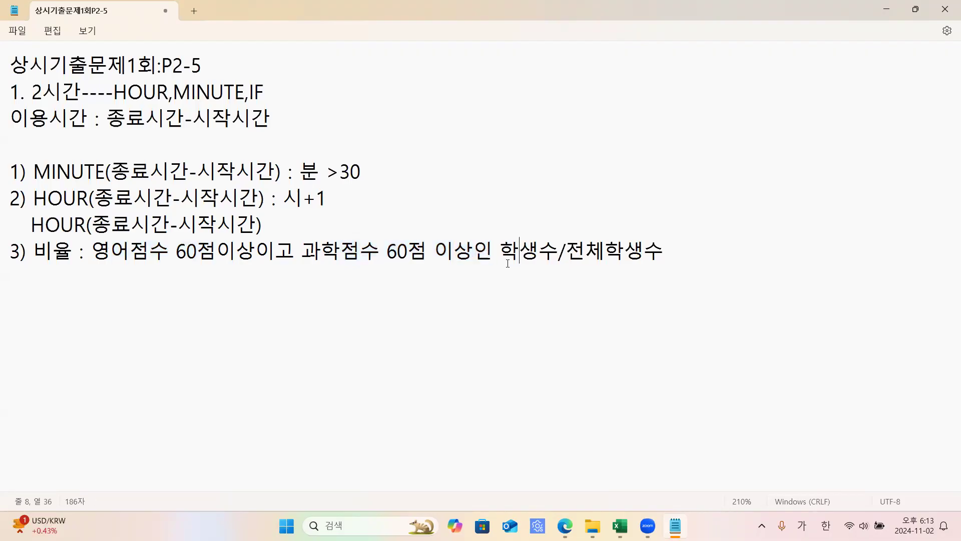
click(95, 286)
text(ㅊ)
key(BackSpace)
key(Hangul)
text(COUNTIFS)
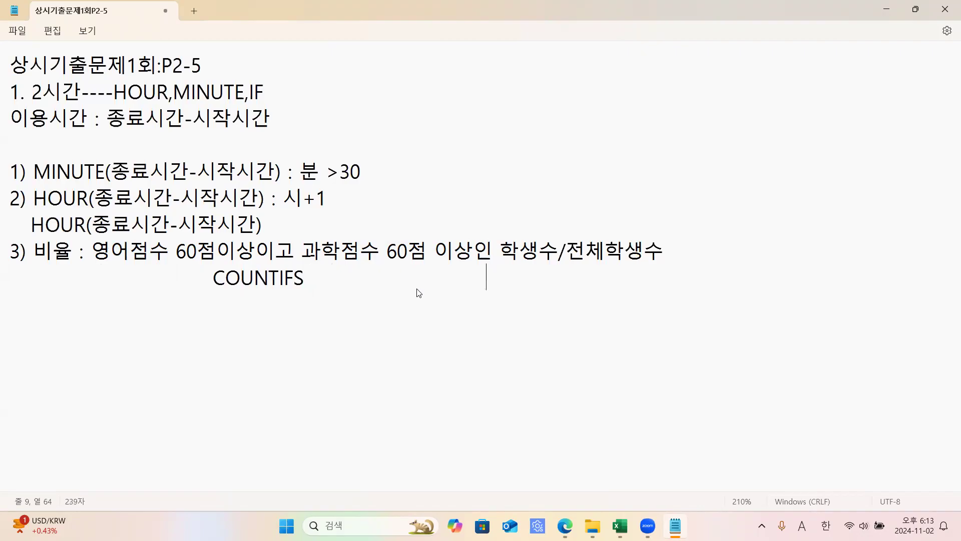
text(                                   /  COUNTA)
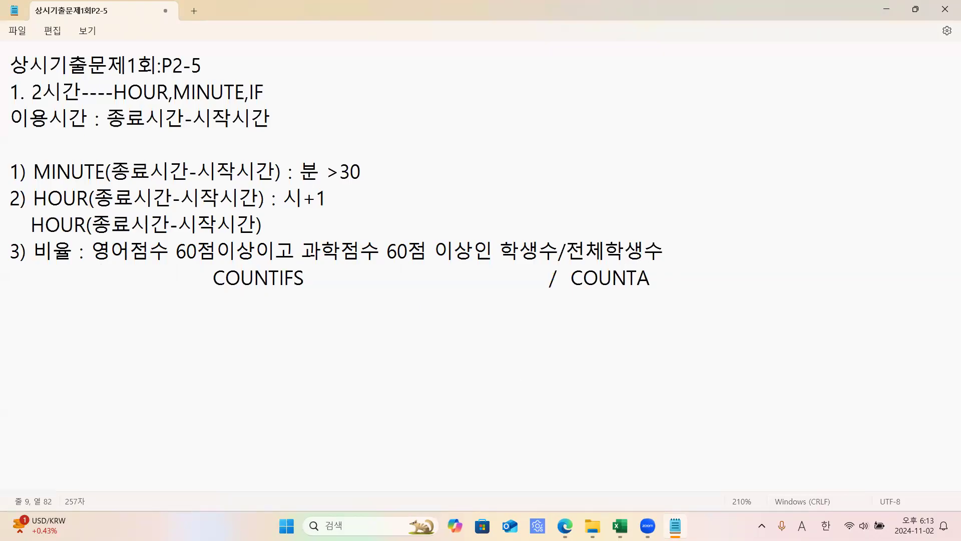
Switch to the 상시기출문제1회.xlsm workbook in Excel and fill 표3's English scores of 60 or more, C14 and C16:C18, with yellow.
mouse_move(620, 526)
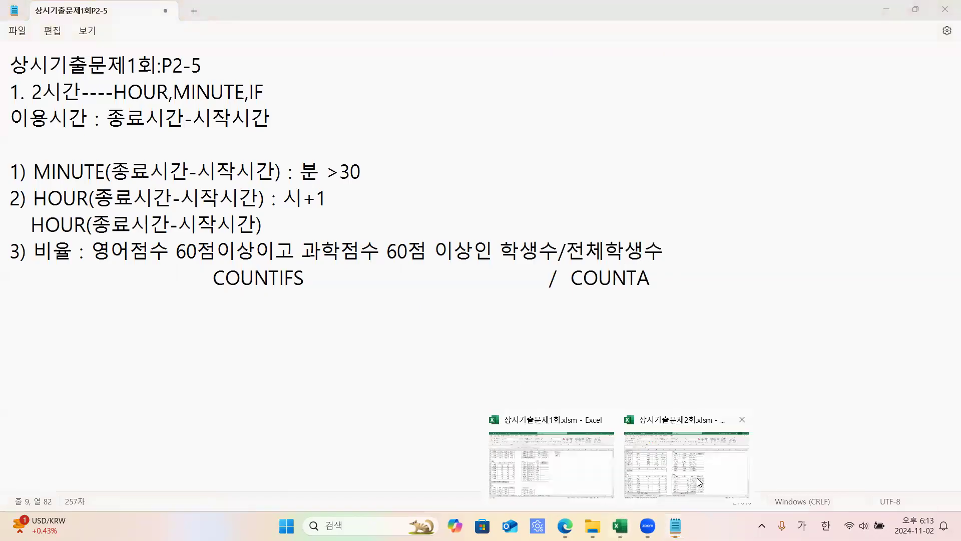
click(555, 464)
scroll(216, 322, up, 2)
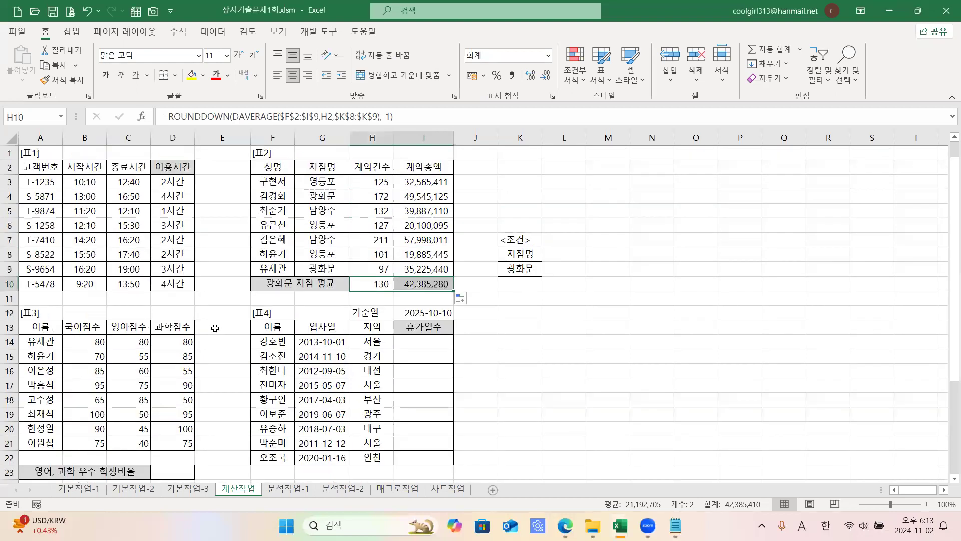
scroll(216, 322, down, 2)
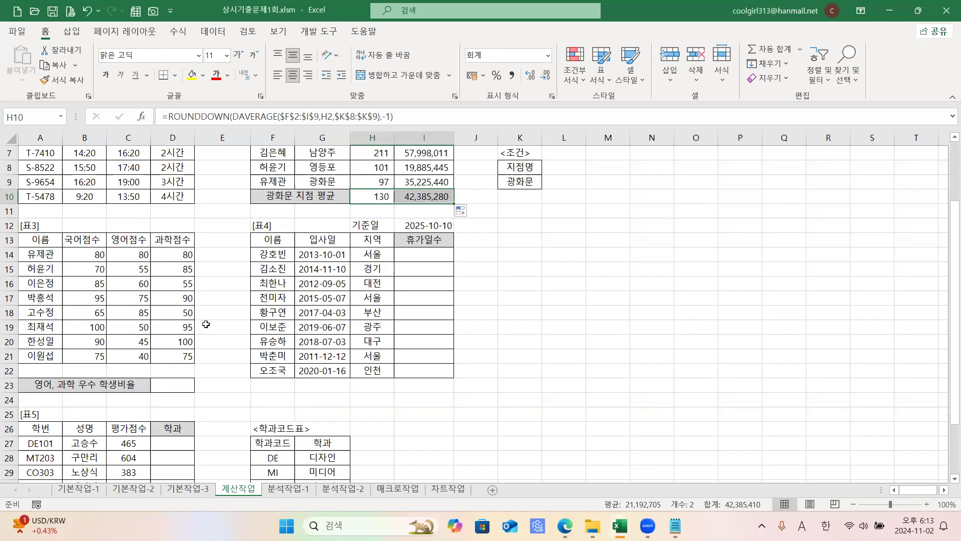
click(143, 254)
ctrl+click(141, 285)
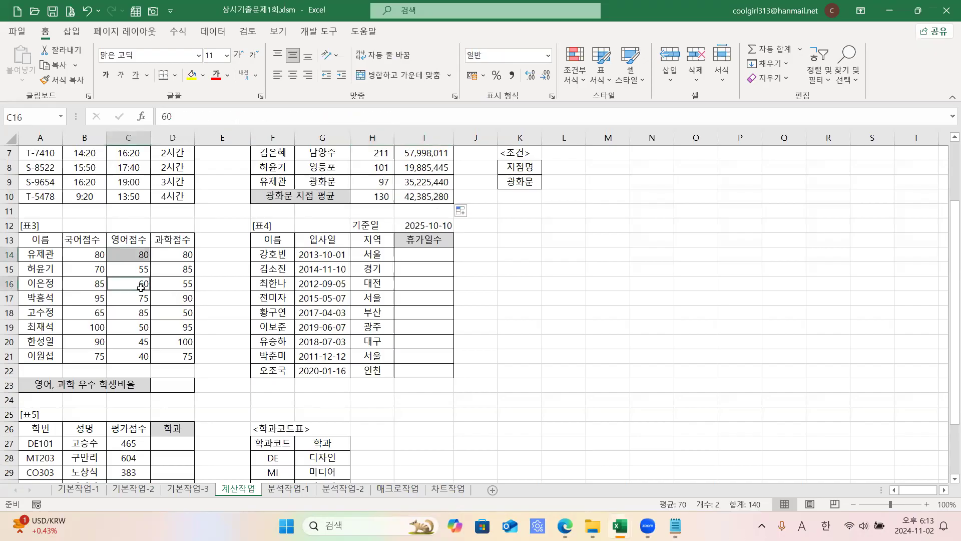
ctrl+click(141, 298)
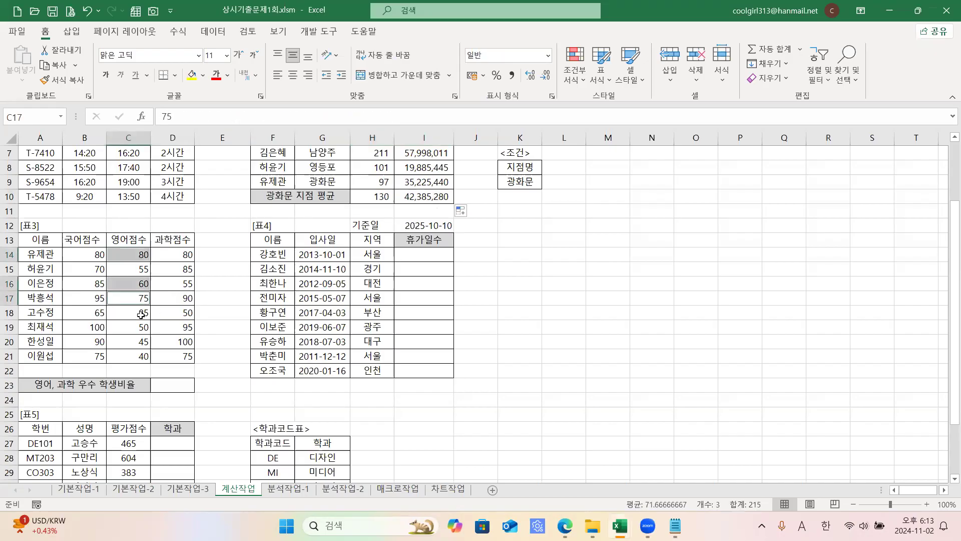
ctrl+click(141, 313)
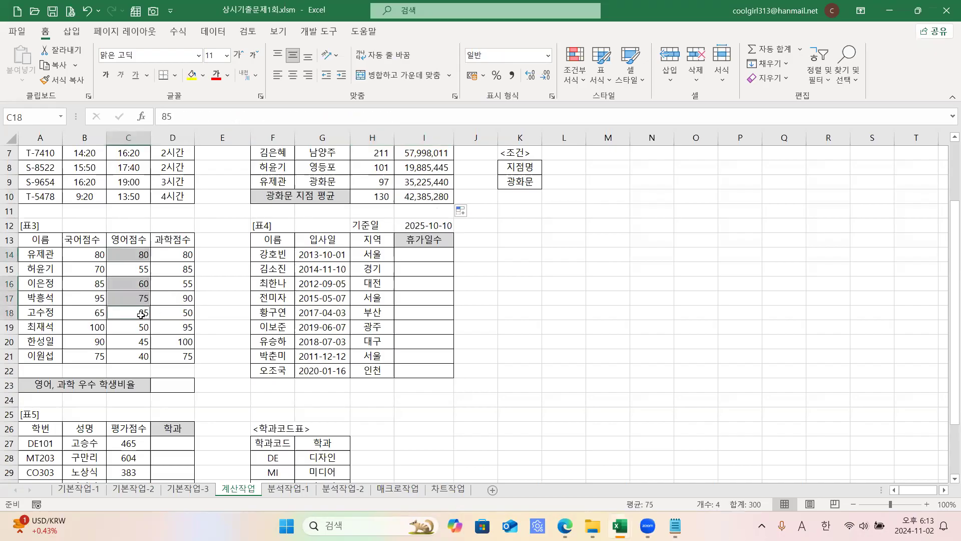
click(192, 76)
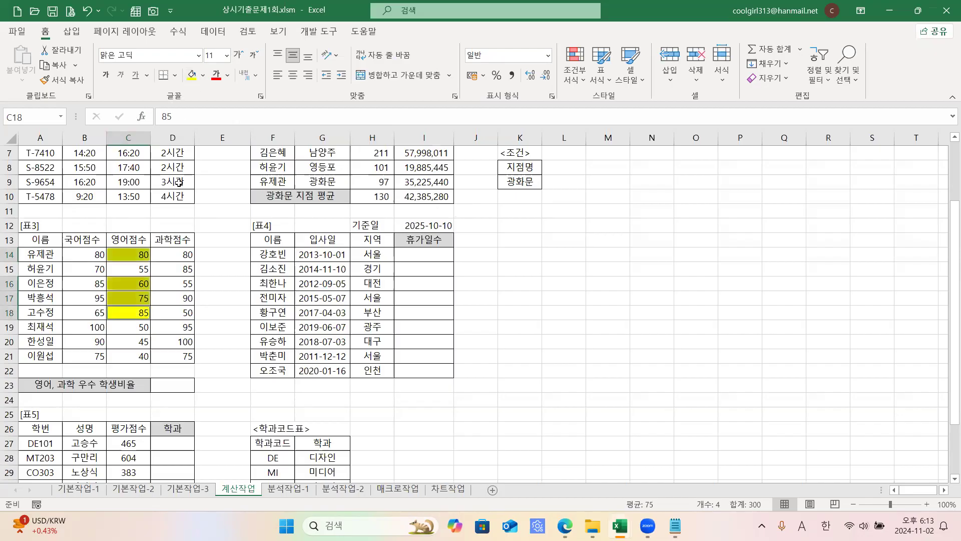
Fill 표3's science scores of 60 or more, D14:D15, D17 and D19:D21, with yellow.
drag(189, 257, 189, 274)
ctrl+click(181, 299)
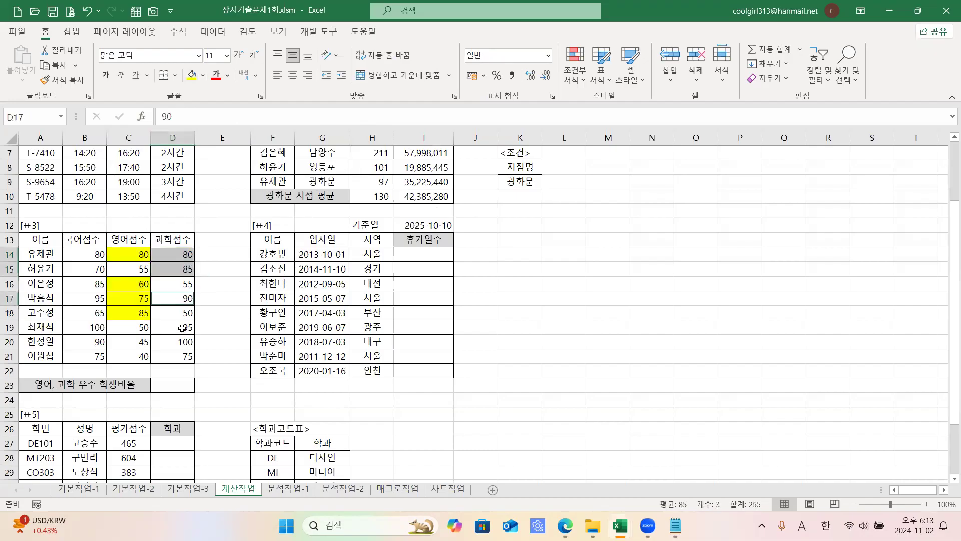
ctrl+drag(182, 330, 182, 356)
click(191, 77)
click(224, 281)
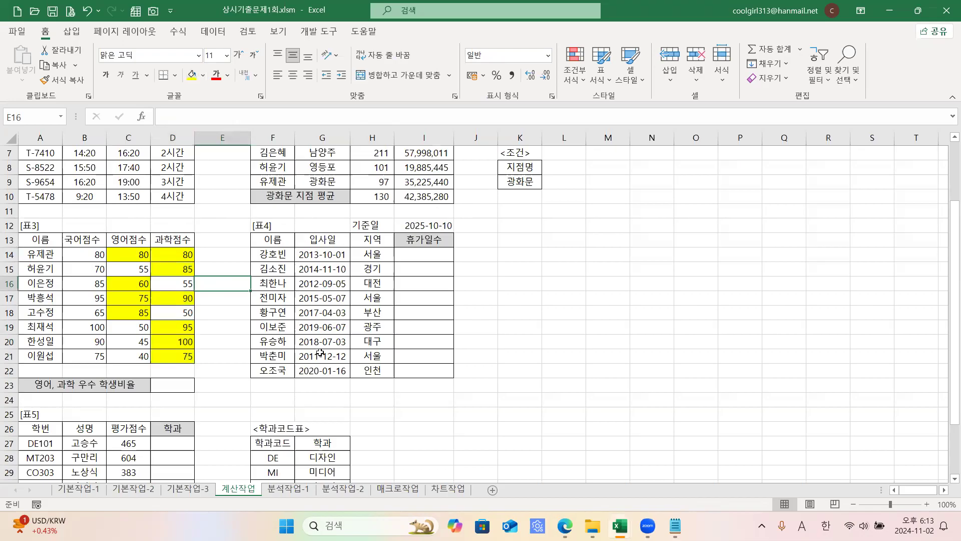
Check which 표3 rows have both scores highlighted and count the students listed in A14:A21.
drag(143, 257, 170, 262)
drag(132, 299, 172, 300)
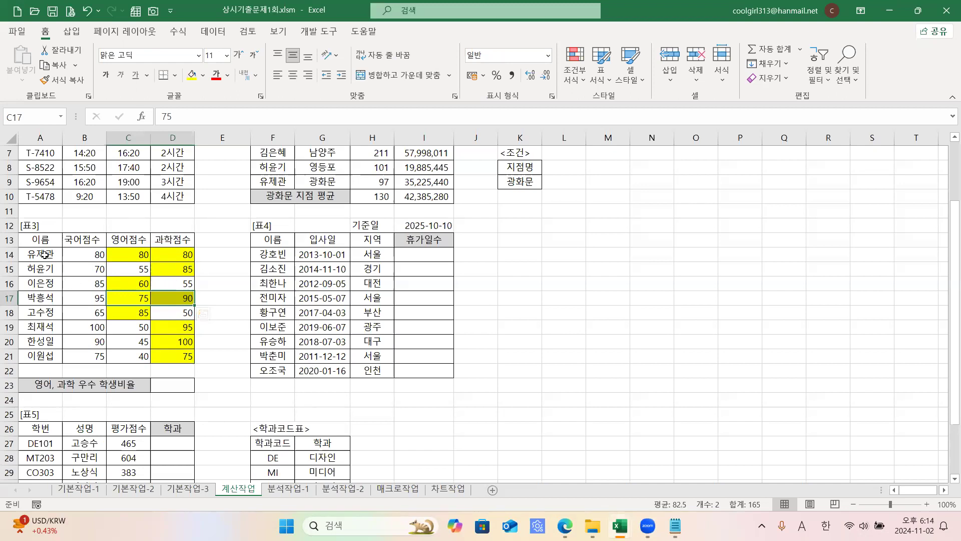
drag(45, 254, 45, 352)
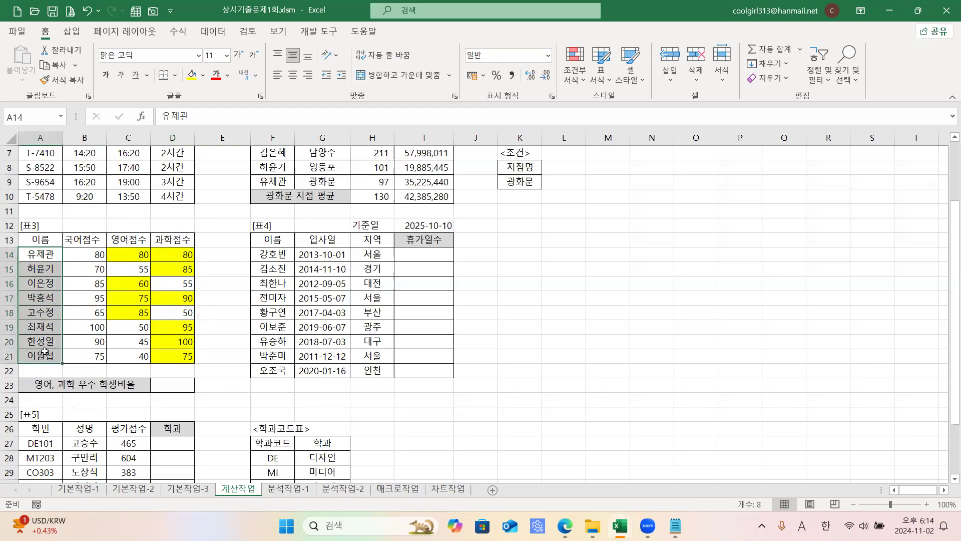
click(8, 255)
click(36, 253)
click(37, 272)
click(38, 284)
click(39, 298)
click(40, 312)
click(39, 327)
click(39, 341)
click(40, 355)
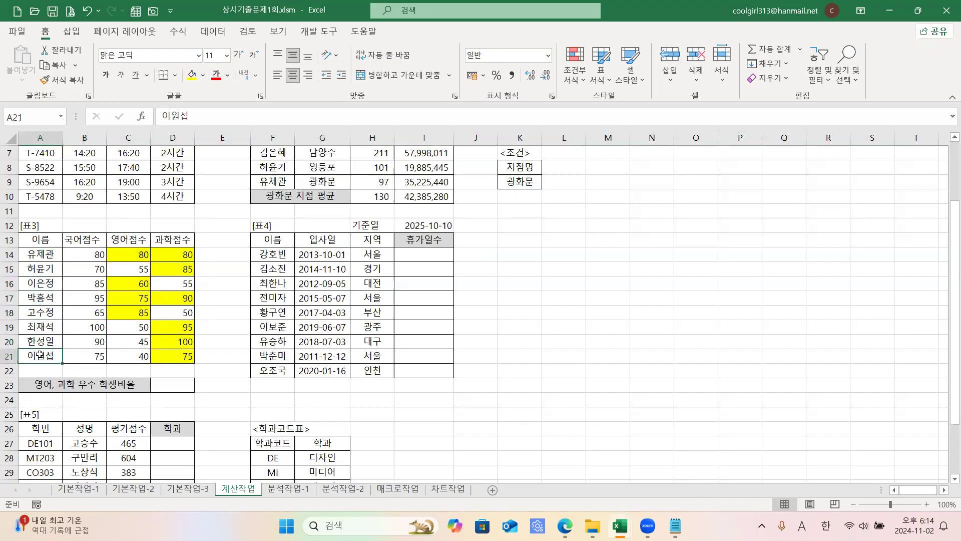
drag(128, 259, 175, 270)
click(131, 298)
drag(132, 297, 173, 299)
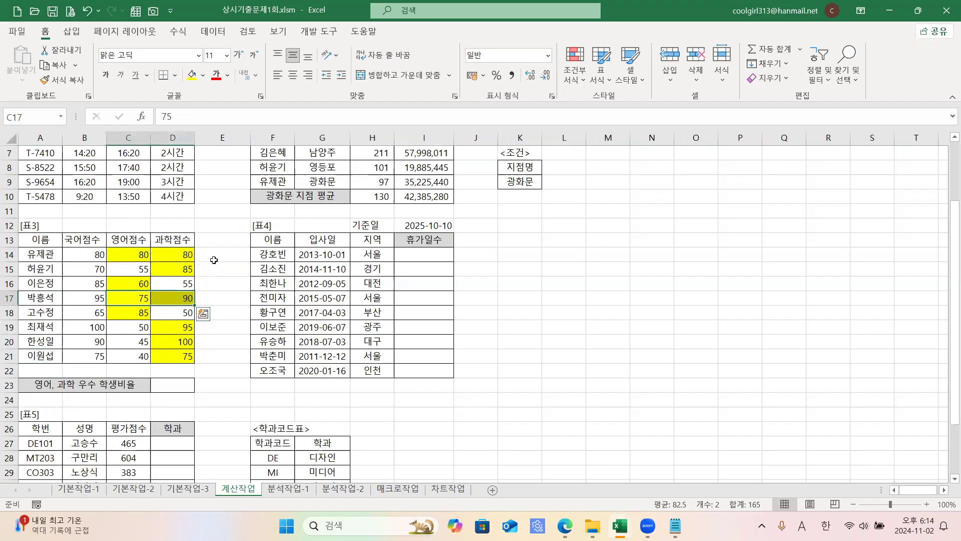
Start a COUNTIFS formula in D23 for 표3's 영어, 과학 우수 학생비율.
click(176, 389)
text(=)
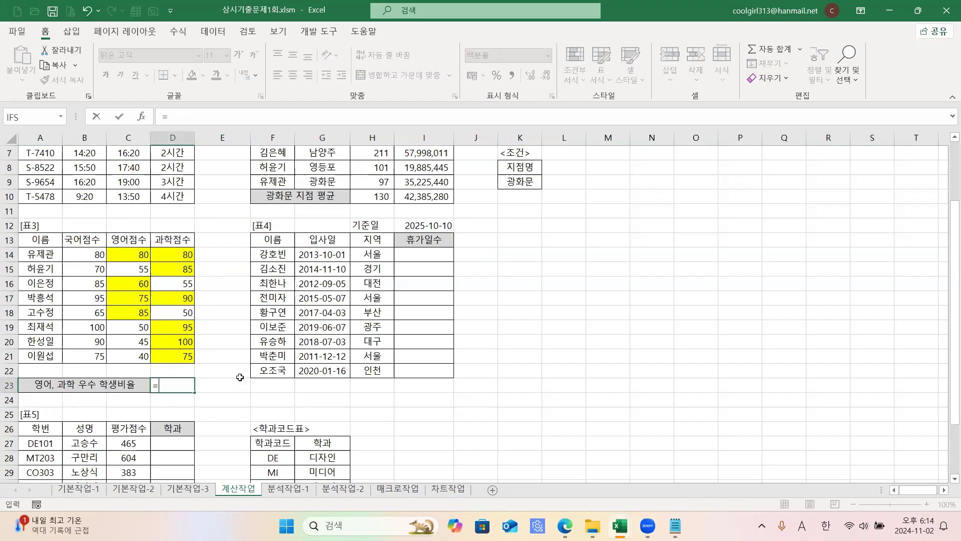
text(COUNT)
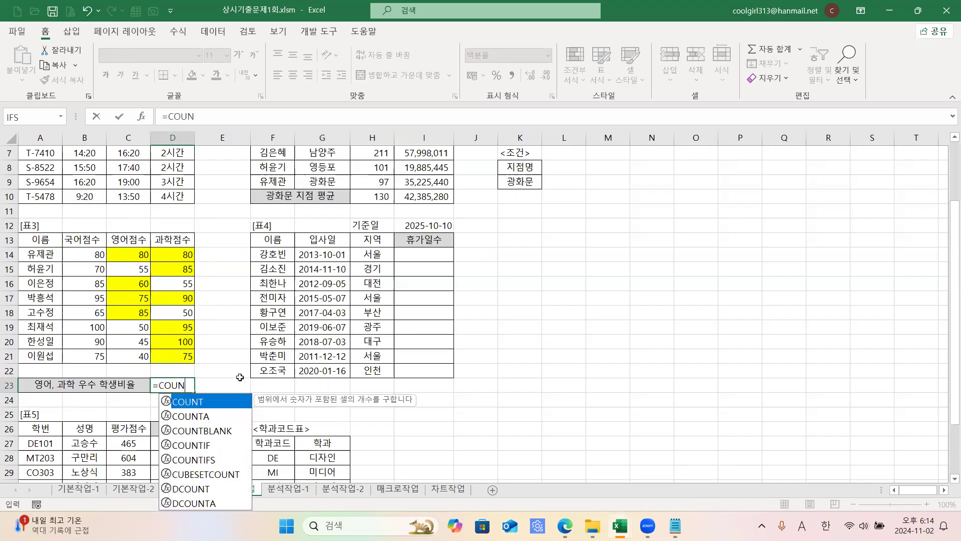
key(BackSpace)
text(NTIF)
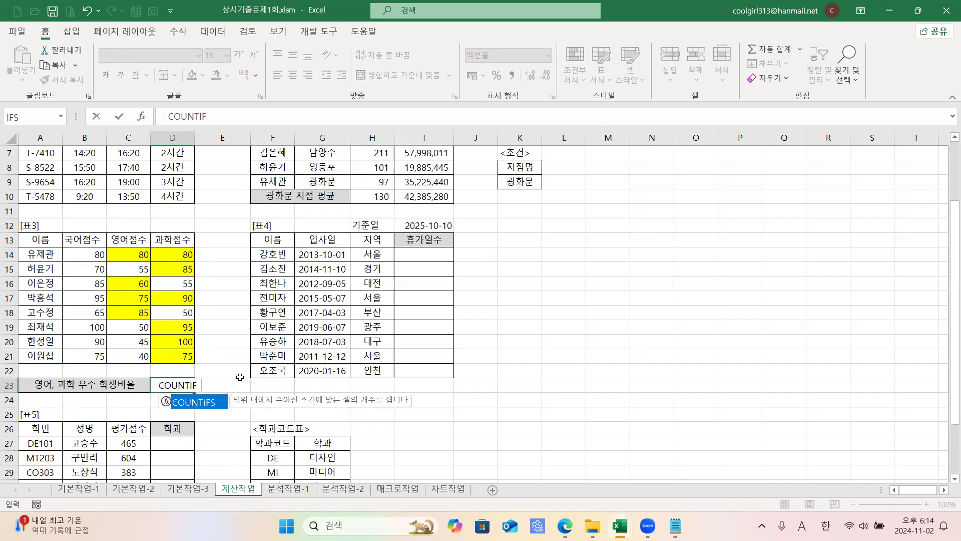
text(S()
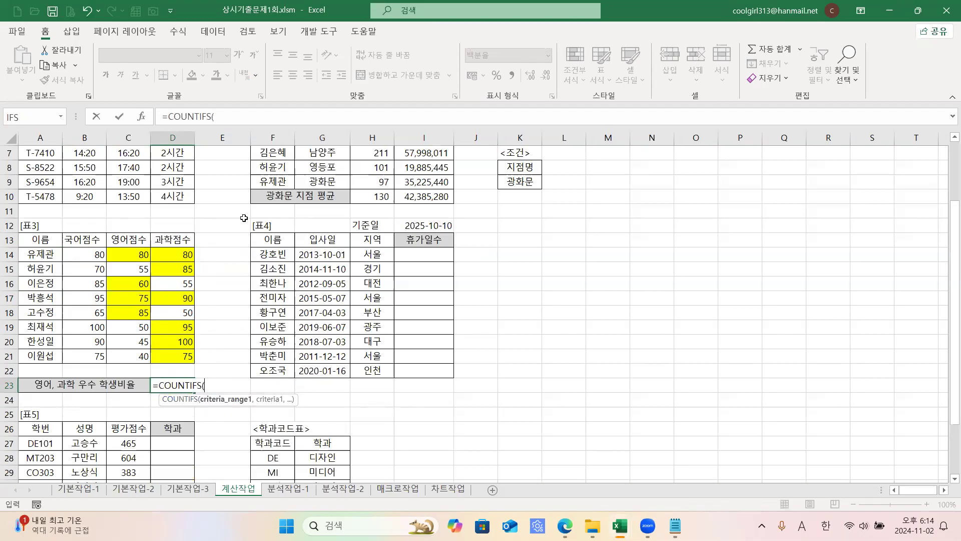
click(231, 118)
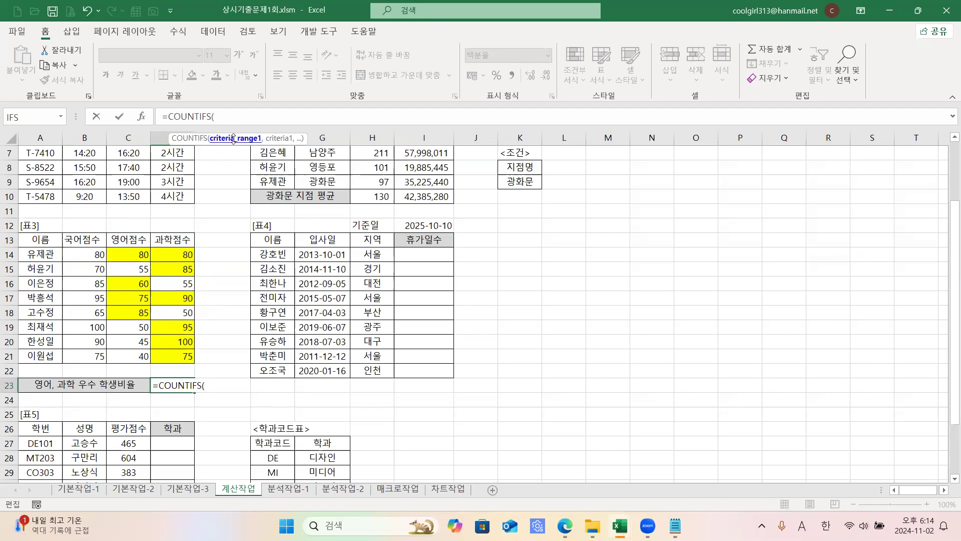
Give the COUNTIFS formula its first condition: English scores C14:C21 of ">=60".
drag(139, 255, 135, 357)
text(,)
text(">6)
text(0)
key(BackSpace)
key(BackSpace)
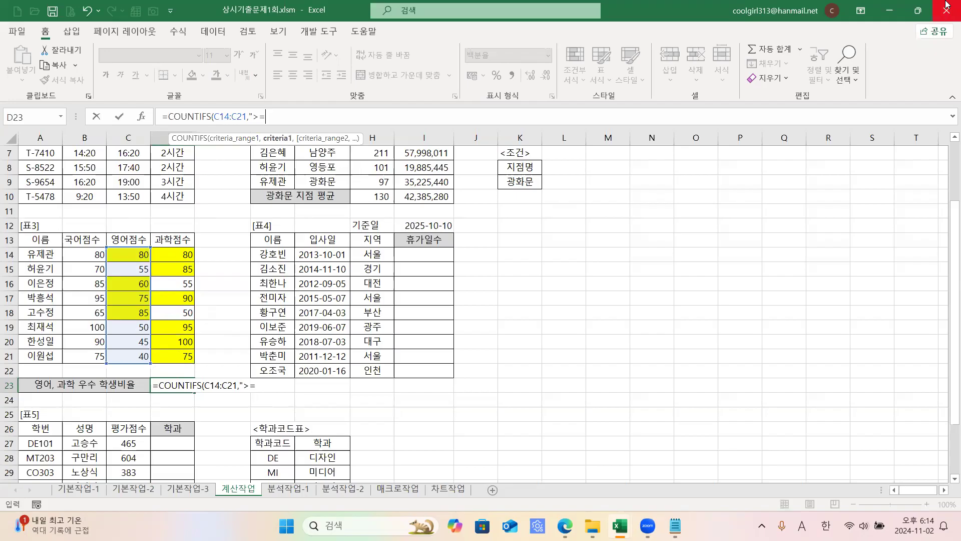
text(60)
text(,)
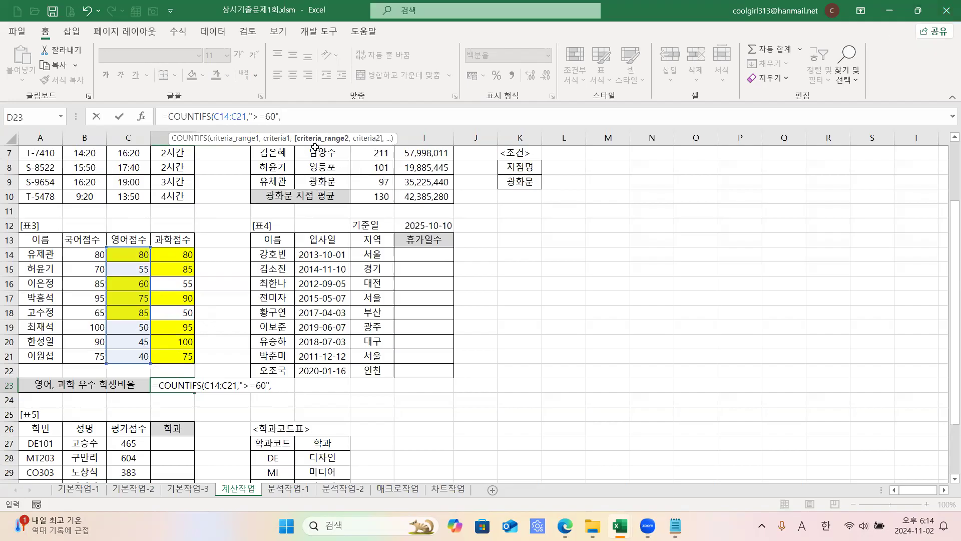
Add the second COUNTIFS condition, science scores D14:D21 of ">=60", and enter the formula in D23.
drag(173, 259, 175, 356)
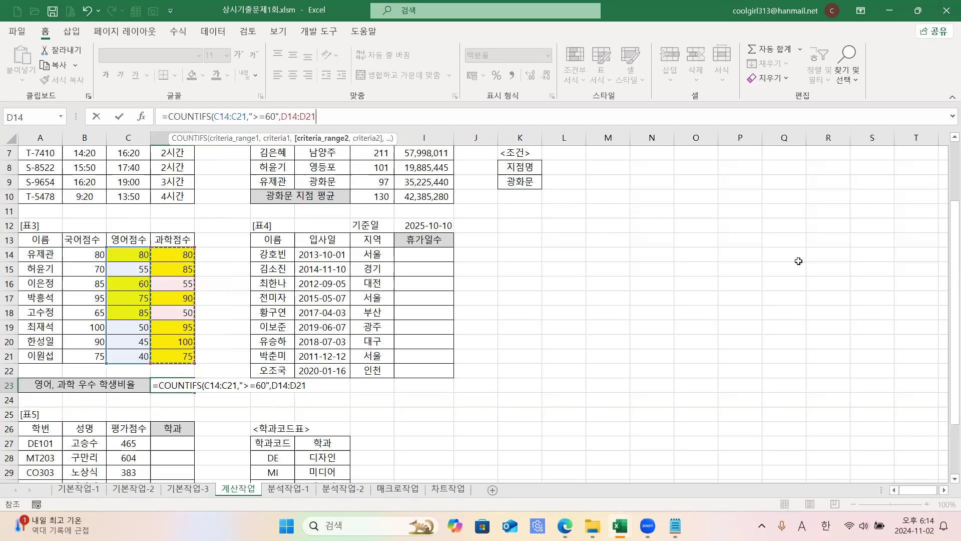
text(,)
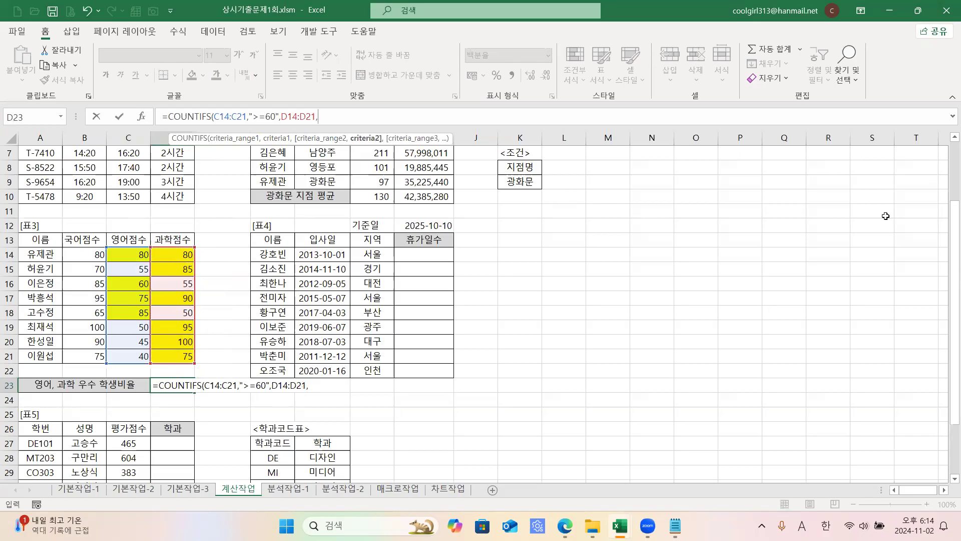
text(">=60"))
key(ctrl+Return)
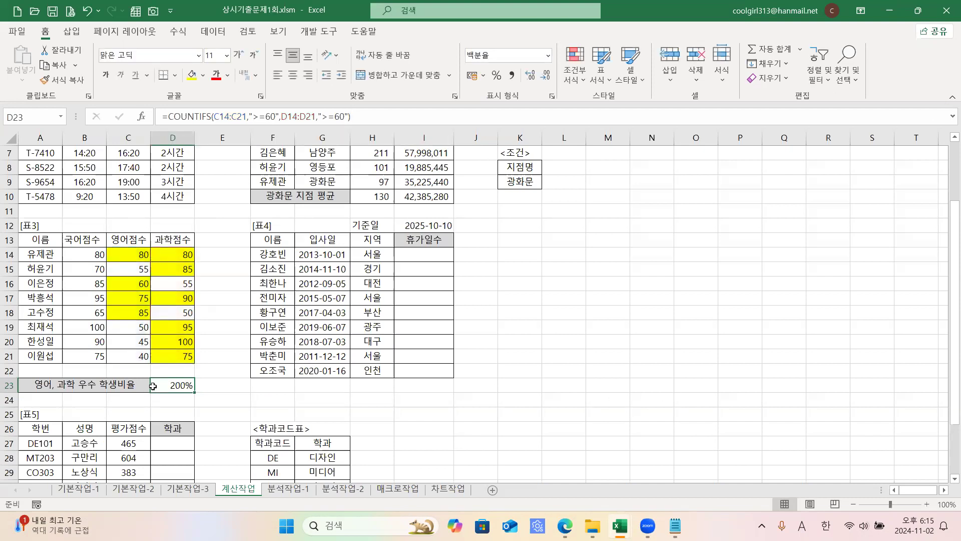
Change D23's number format to 일반 to check the plain count, and return it to 백분율.
key(ctrl+1)
click(395, 105)
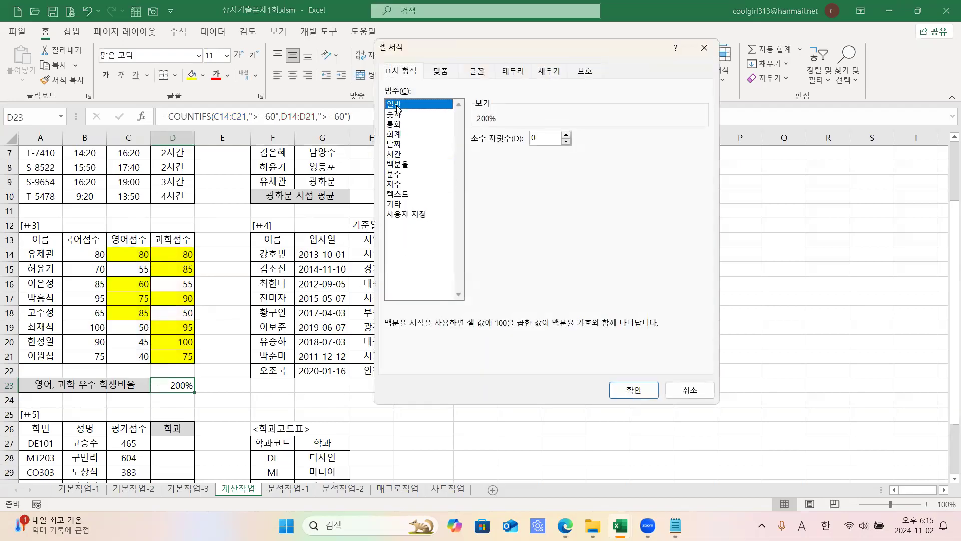
click(633, 390)
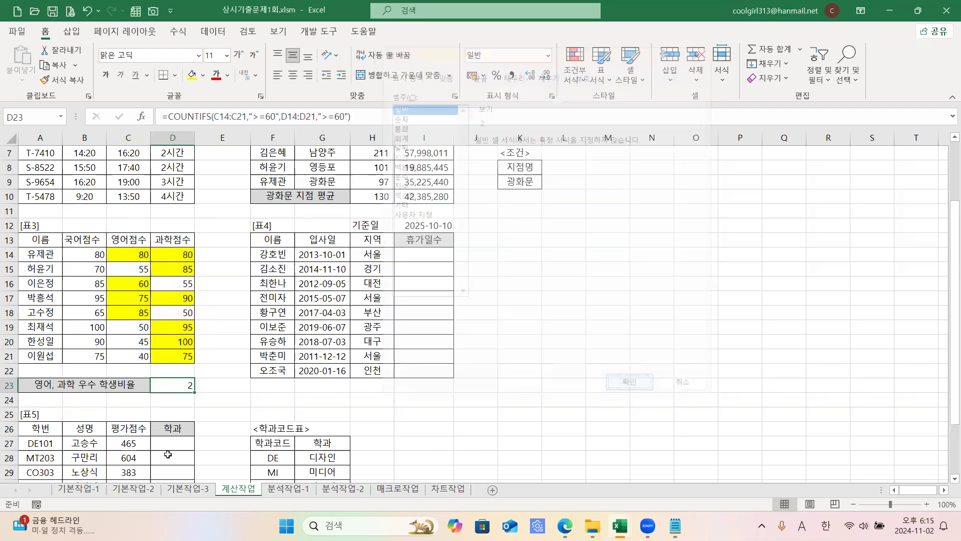
key(ctrl+shift+5)
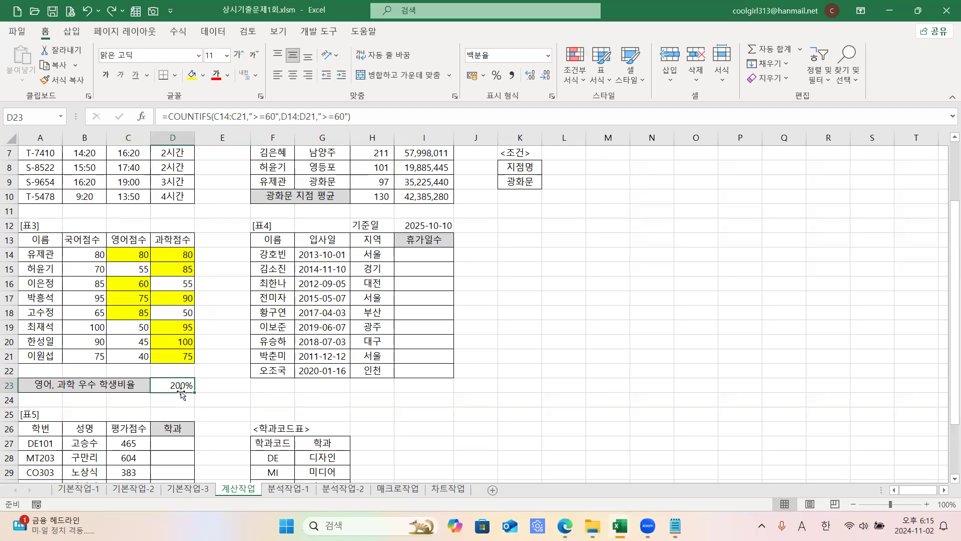
Divide D23's COUNTIFS result by COUNTA(A14:A21), the number of students in 표3.
click(370, 117)
text(/COU)
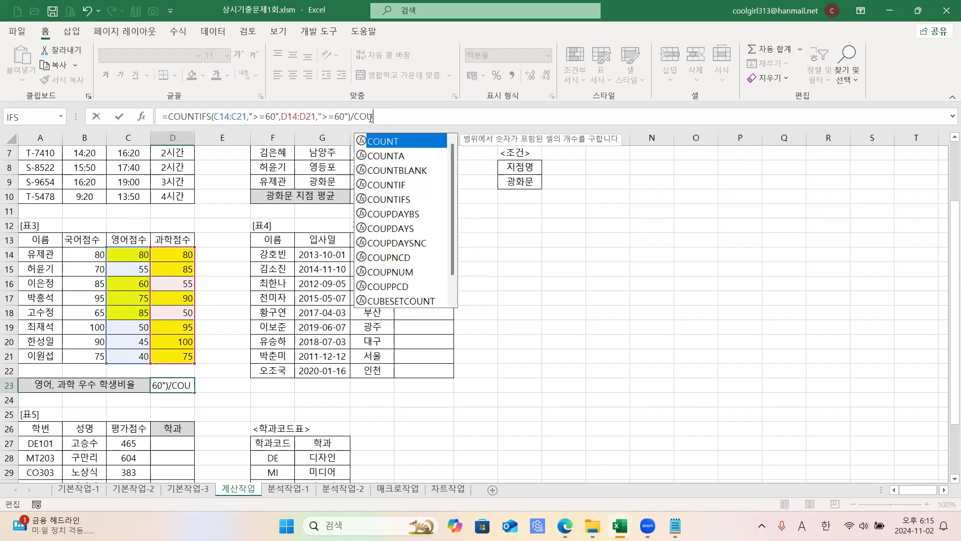
double_click(395, 155)
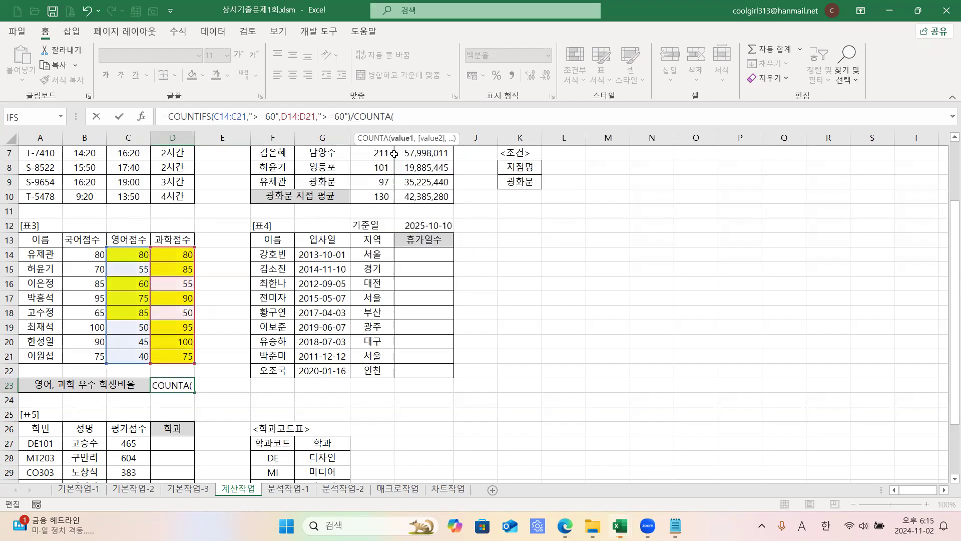
drag(41, 254, 38, 356)
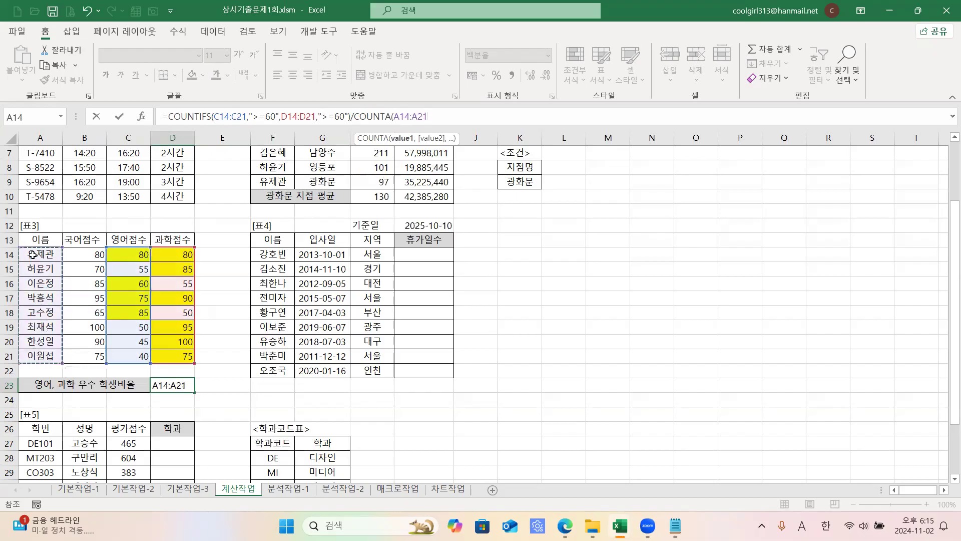
text())
key(ctrl+Return)
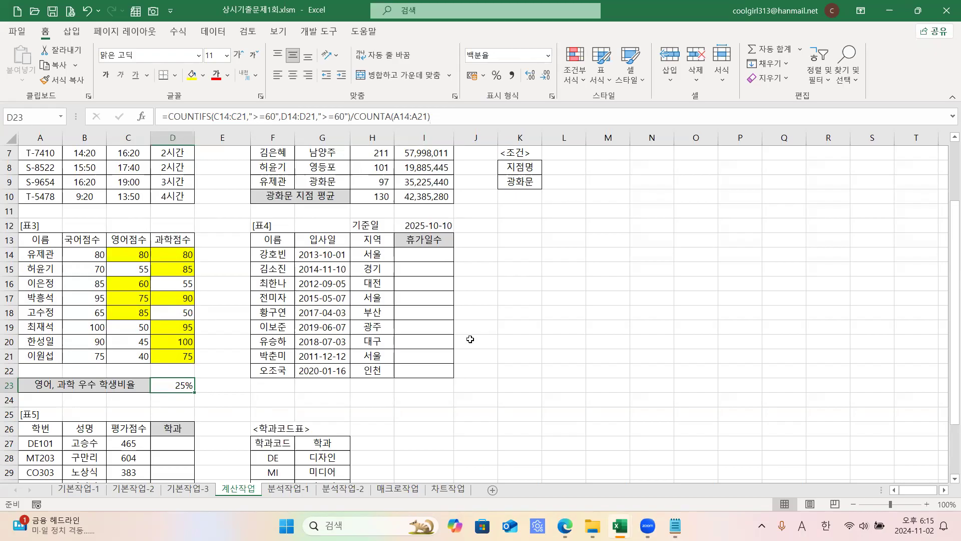
Switch to the 상시기출문제1회P2-5 note in Notepad and start item 4) below the COUNTIFS / COUNTA line.
click(463, 340)
click(675, 525)
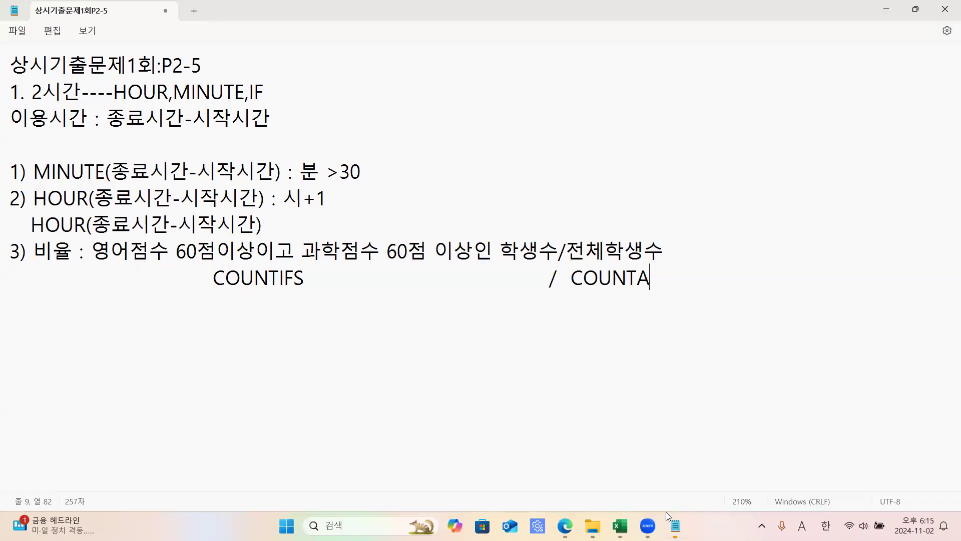
key(Return)
key(Return)
text(4)
text(()
key(BackSpace)
text() )
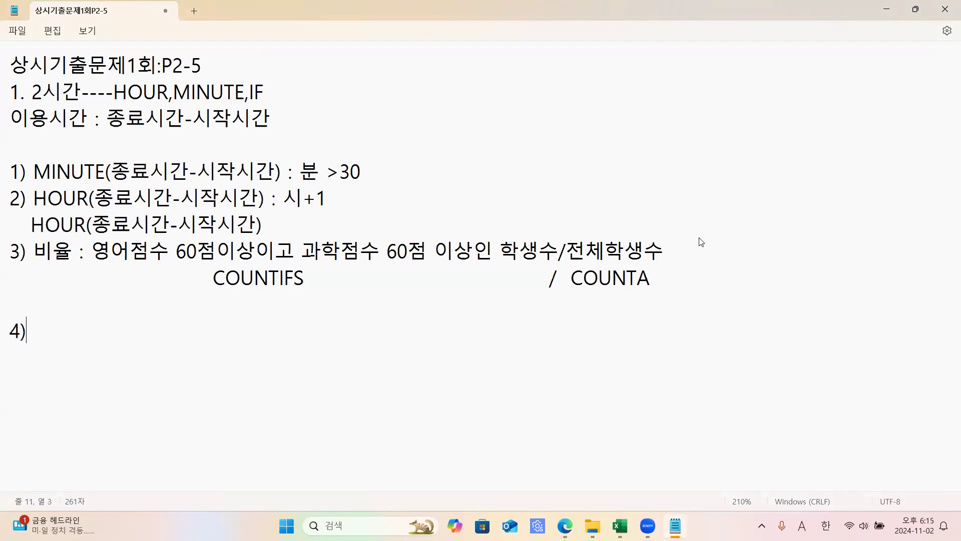
Write "휴가일수=(기준년도-입사년도)" as the beginning of item 4).
text(G)
key(BackSpace)
key(Hangul)
text(휴가일수=(기준년도-입사년)
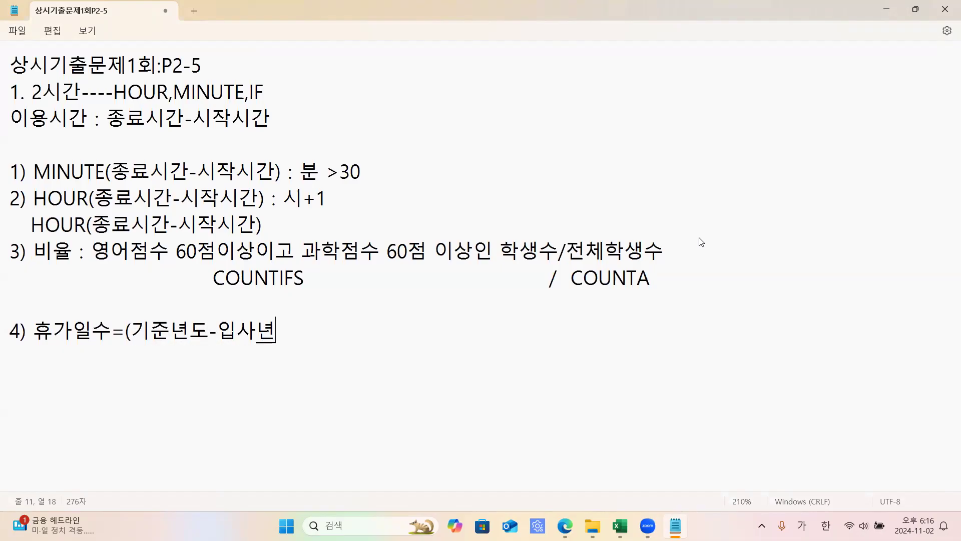
text(도))
Insert the special character × after (기준년도-입사년도).
key(Hangul)
text(E)
key(BackSpace)
text(E)
key(Hangul)
text(ㄷ)
key(BackSpace)
key(BackSpace)
key(Hangul)
text(E)
key(BackSpace)
text(E)
key(BackSpace)
key(Hangul)
text(ㄷ)
key(Hangul_Hanja)
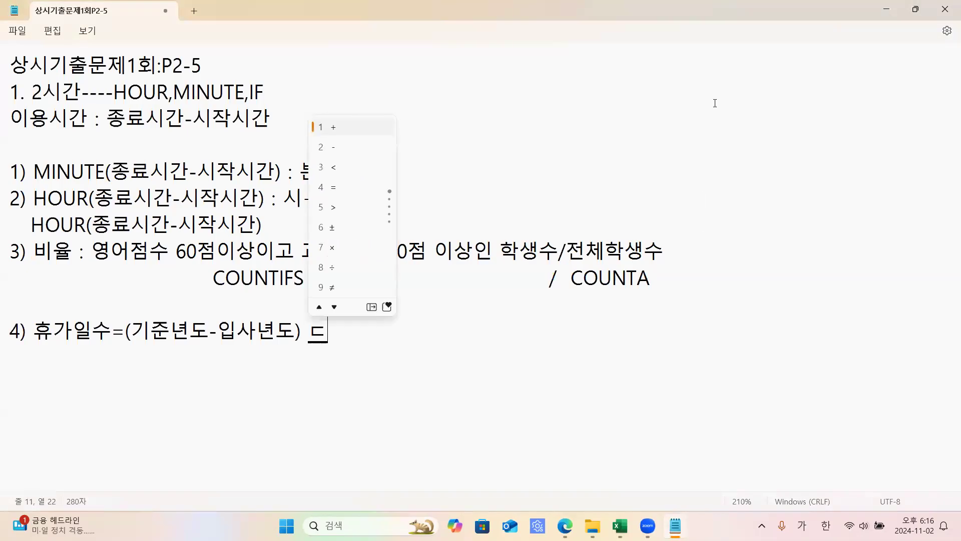
click(332, 248)
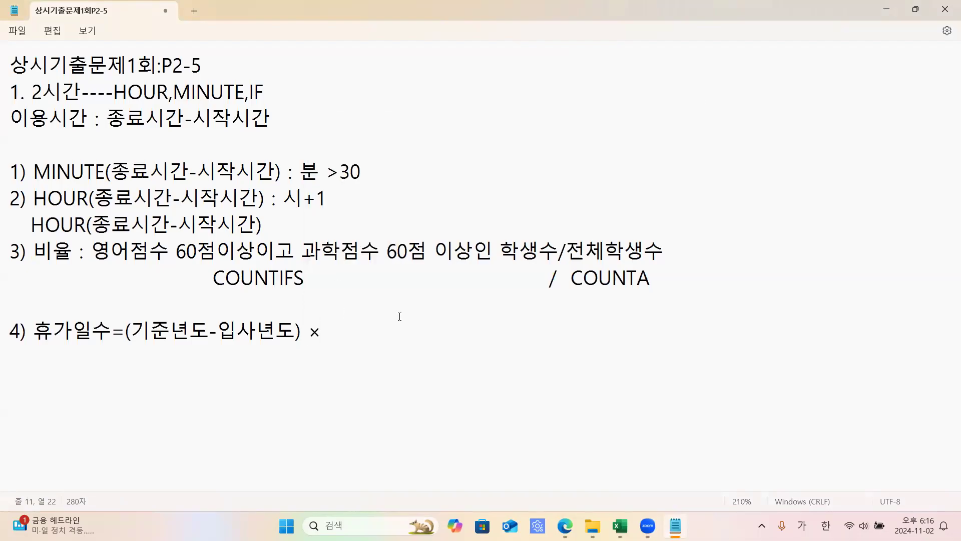
Complete item 4) with "3 + 지역이 서울이면 5일, 그외에는 지역은 7일" and start a new line.
text(3 )
text(+ 지여)
text(역이 서)
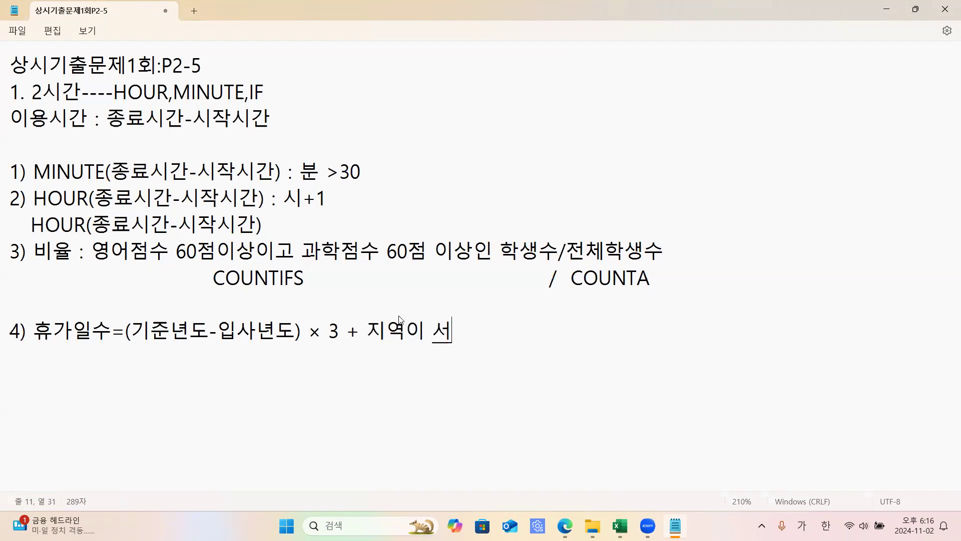
text(울이며면 5일, 그외에는 지역은 7일)
key(Return)
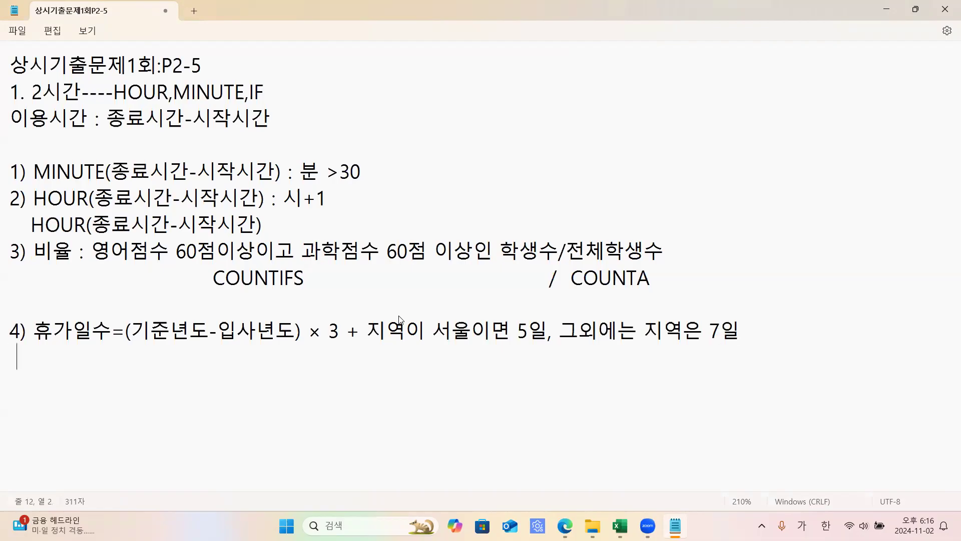
Examine the 년도 parts of 기준년도 and 입사년도 in item 4).
click(182, 334)
key(Right)
key(Right)
key(Right)
drag(173, 331, 191, 333)
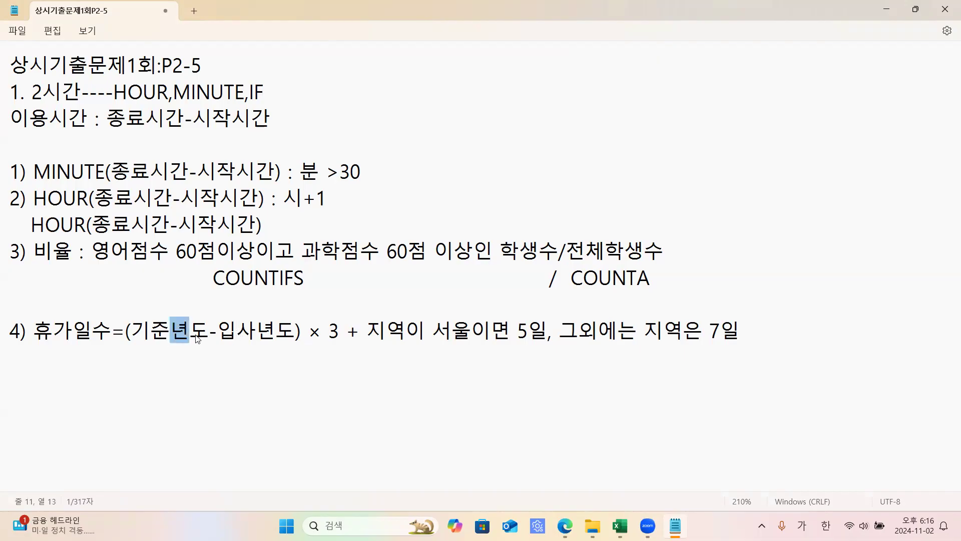
drag(257, 332, 279, 338)
click(280, 337)
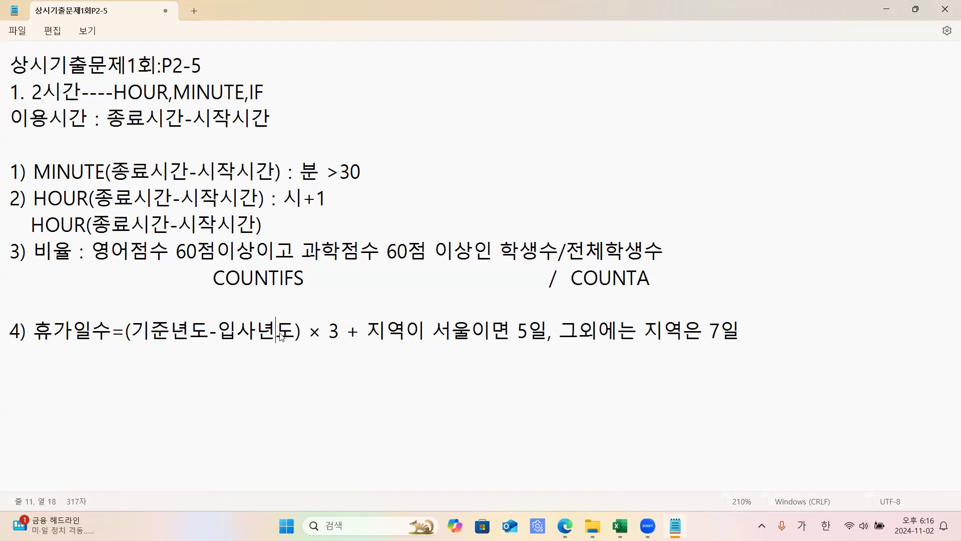
Write "YEAR(날짜)-" on the line beneath 기준년도.
click(143, 353)
text(ㅛ)
key(BackSpace)
key(Hangul)
text(YEAR())
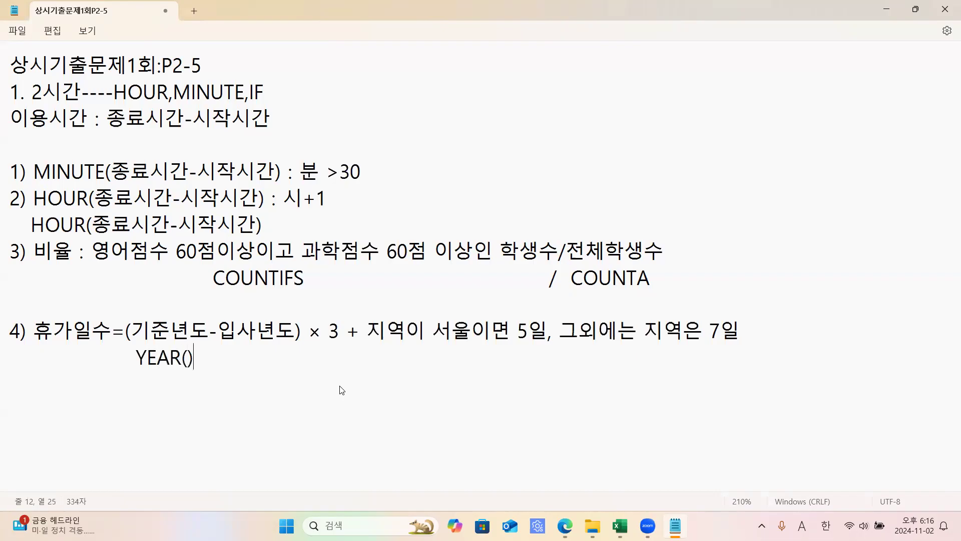
key(BackSpace)
key(BackSpace)
text((SKF)
key(BackSpace)
key(BackSpace)
key(BackSpace)
key(Hangul)
text(날짜)-)
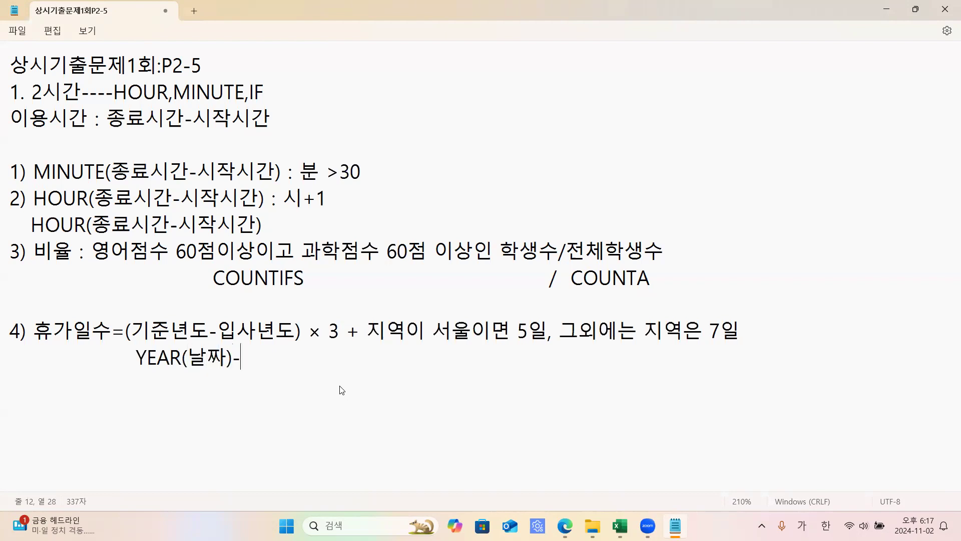
Add a second "YEAR(날짜)" after the minus sign for the 입사년도 part.
text(ㅛ)
key(BackSpace)
key(Hangul)
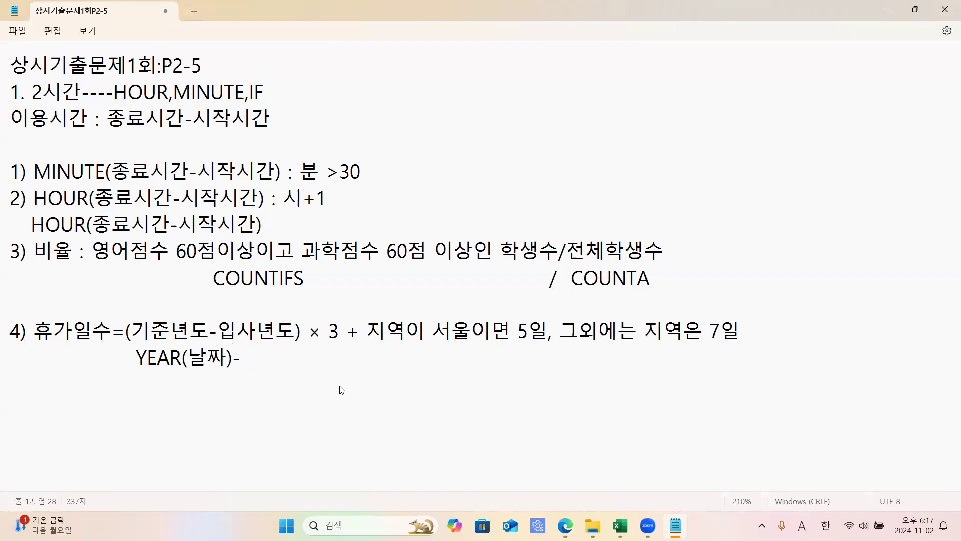
text(YEAR()
key(Hangul)
text(날짜))
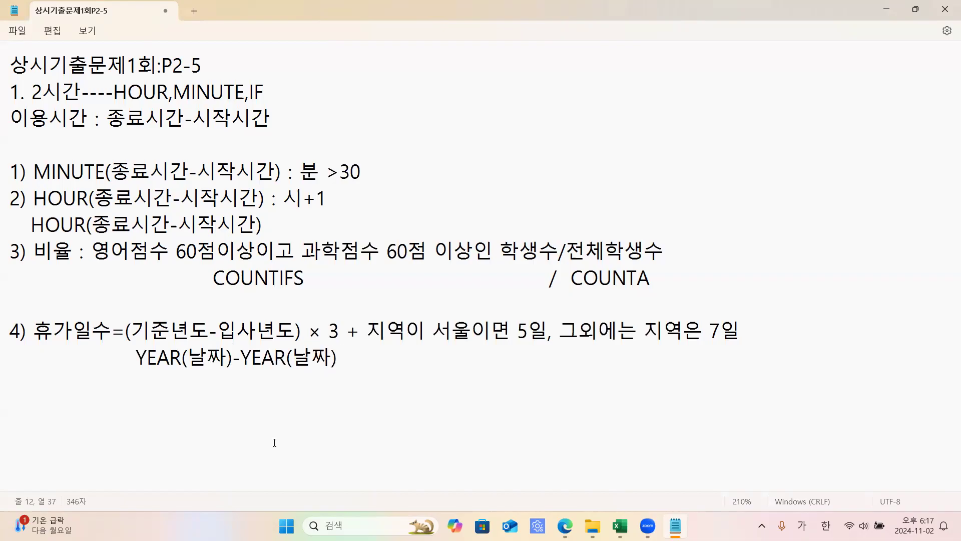
Copy "× 3" from item 4) to the end of the YEAR line and add "+" after it.
drag(309, 333, 339, 334)
key(ctrl+c)
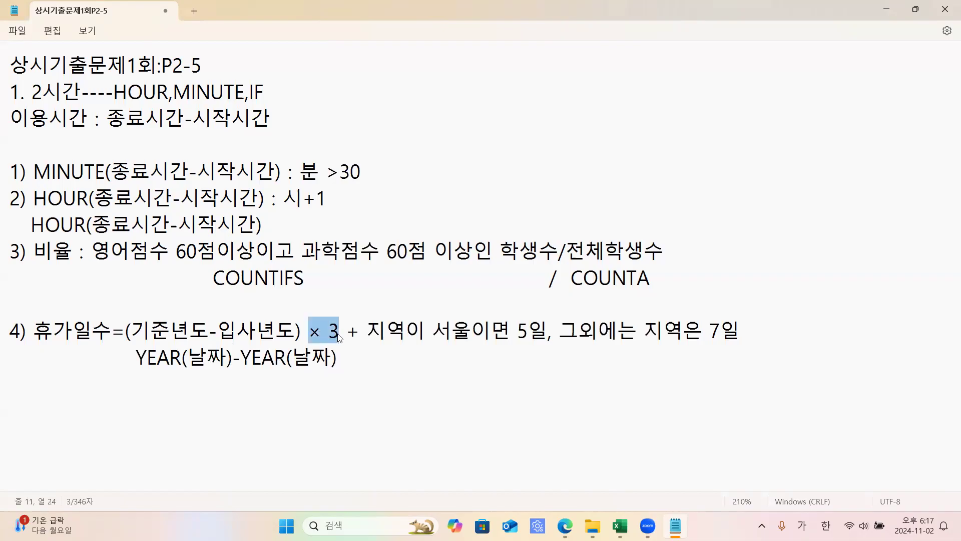
click(352, 360)
key(ctrl+v)
text(+)
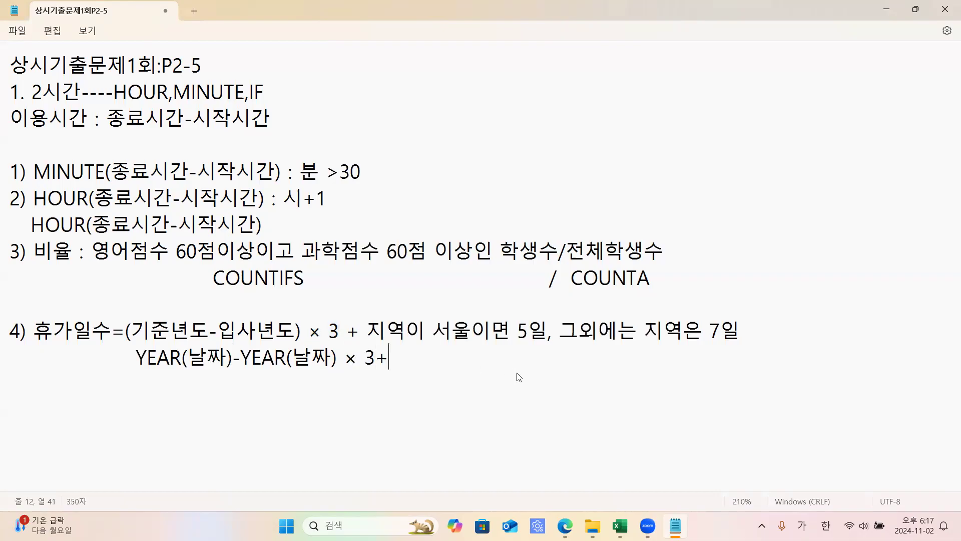
Finish the YEAR line with IF(지역="서울",5,7) for the region-dependent days.
drag(467, 328, 519, 329)
click(559, 330)
click(703, 327)
drag(482, 333, 694, 338)
click(694, 338)
click(401, 359)
text(ㅑㄹ)
key(BackSpace)
key(BackSpace)
key(Hangul)
text(IF()
key(Hangul)
text(지역="서울",5,7))
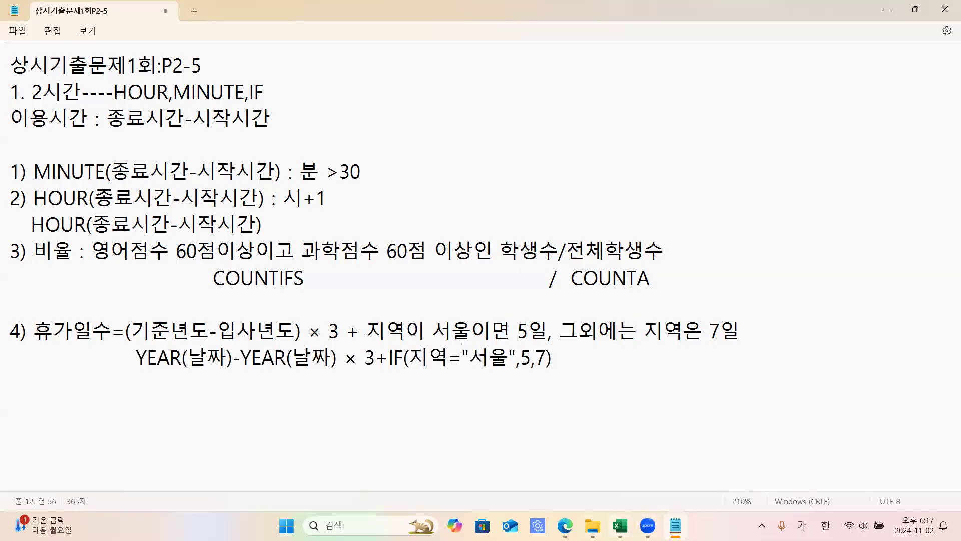
Switch back to the Excel workbook and examine 표4's 기준일 in I12, first 입사일 in G14 and first 휴가일수 cell I14.
mouse_move(620, 526)
click(555, 468)
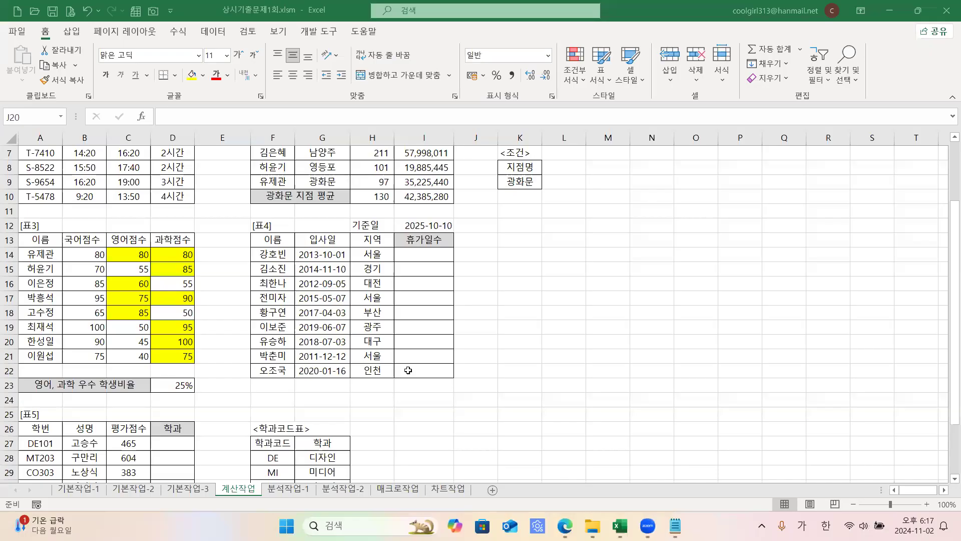
click(419, 252)
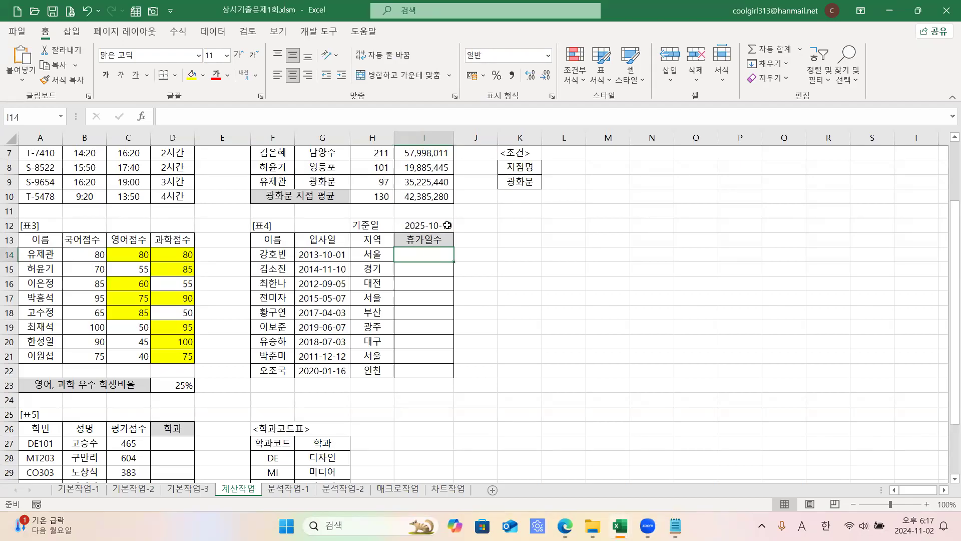
click(429, 225)
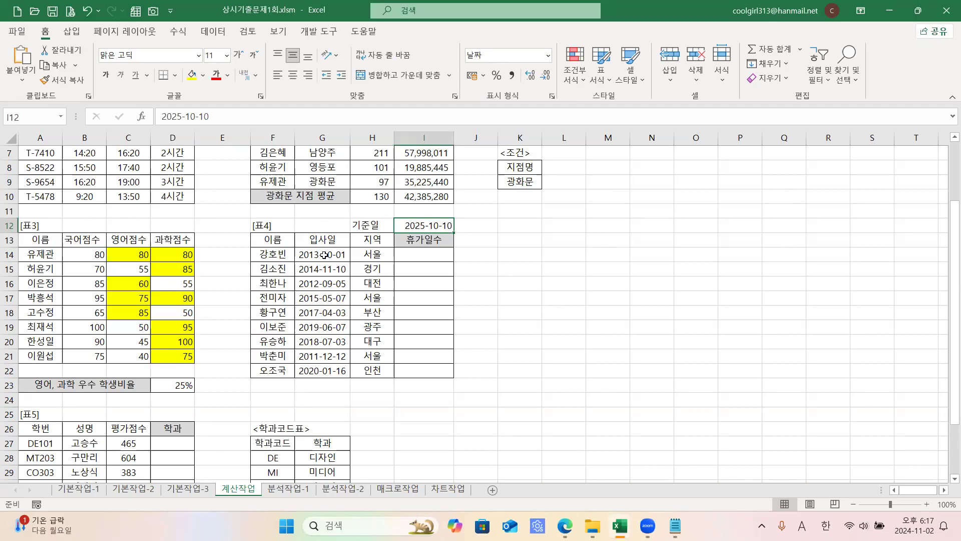
click(324, 255)
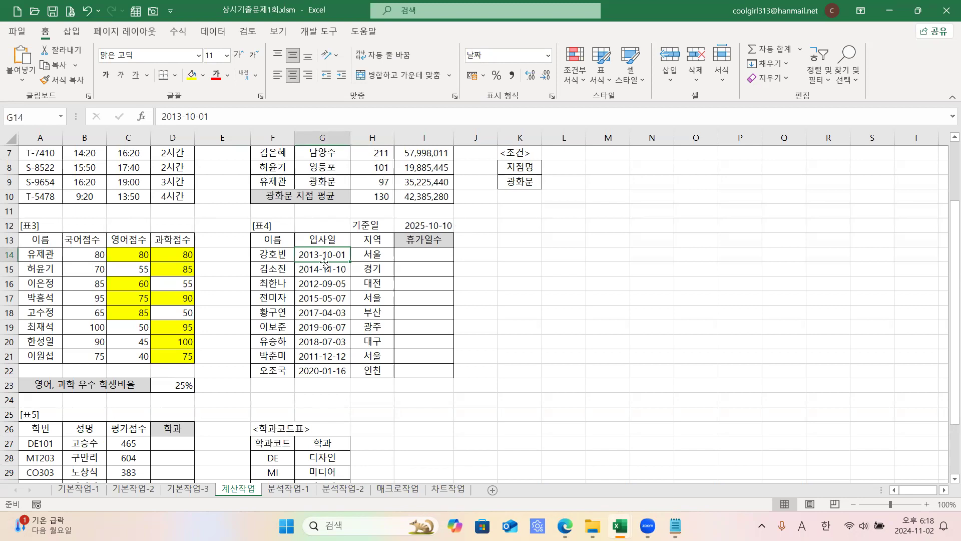
click(409, 258)
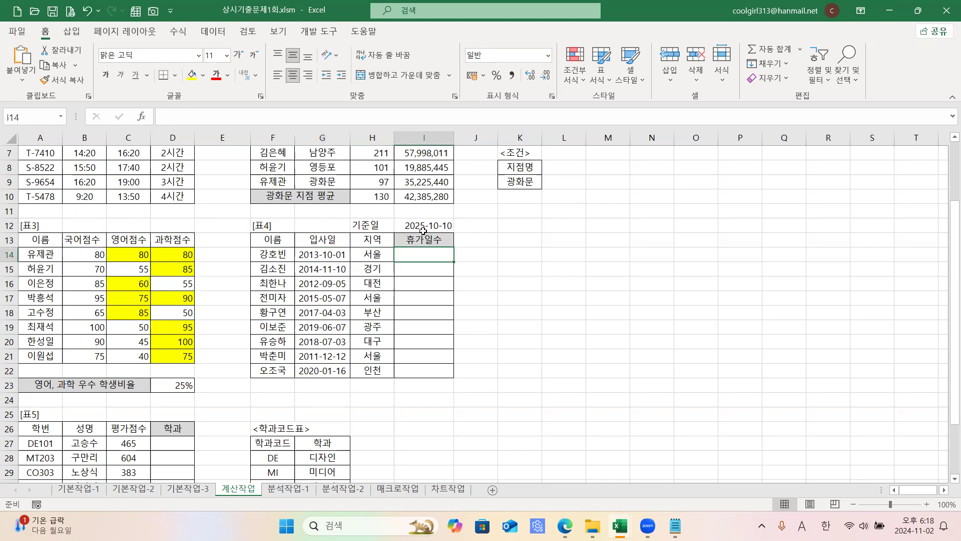
click(423, 230)
click(424, 256)
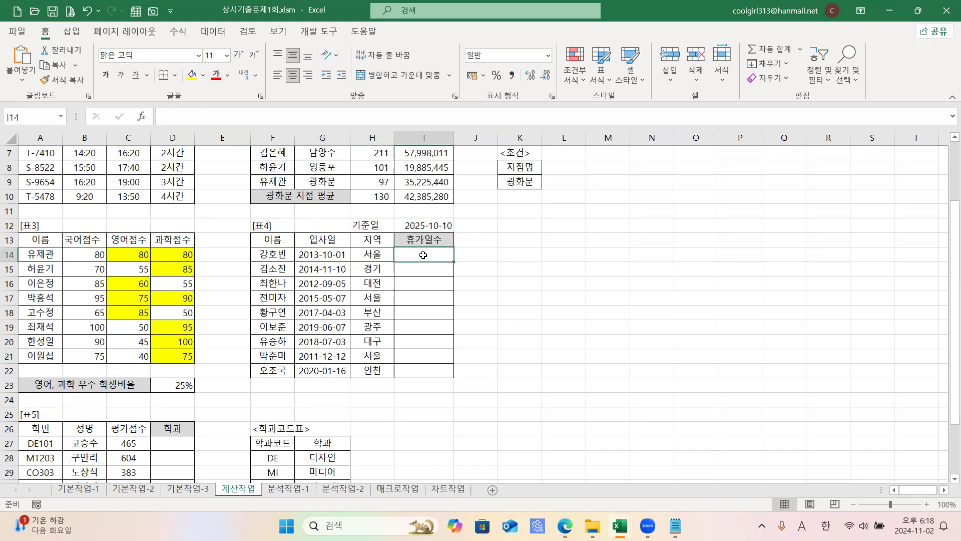
click(423, 226)
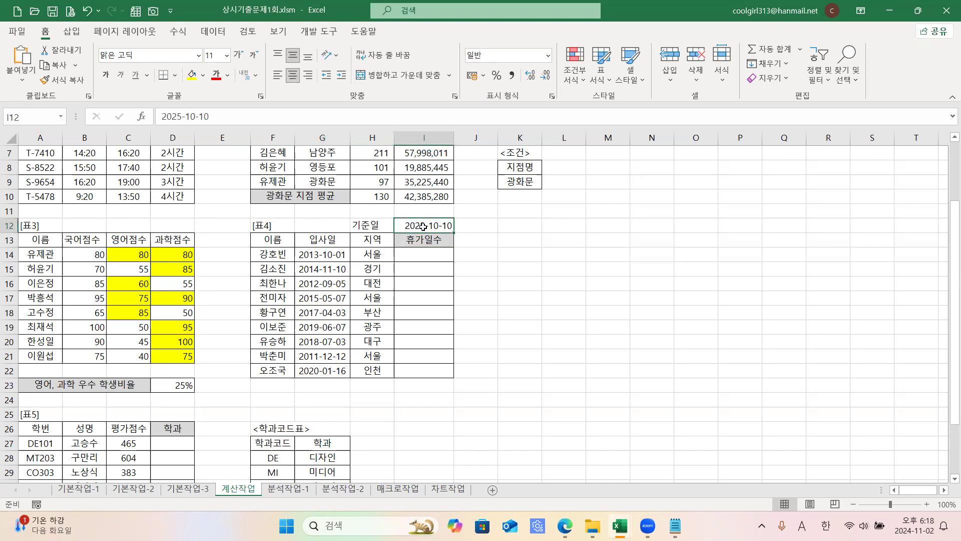
Start the first 휴가일수 formula in I14 with YEAR of the 기준일, using the absolute reference $I$12.
click(424, 256)
text(=)
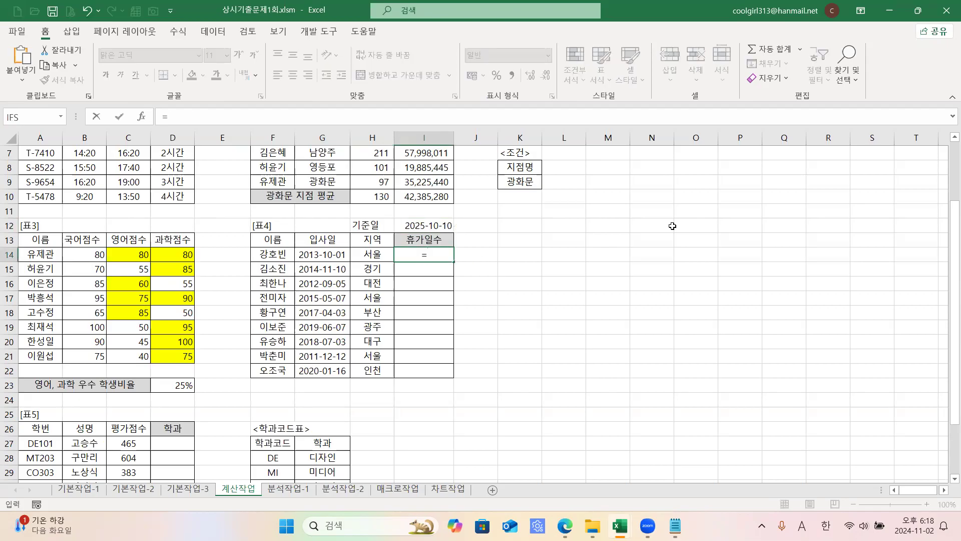
text(YE)
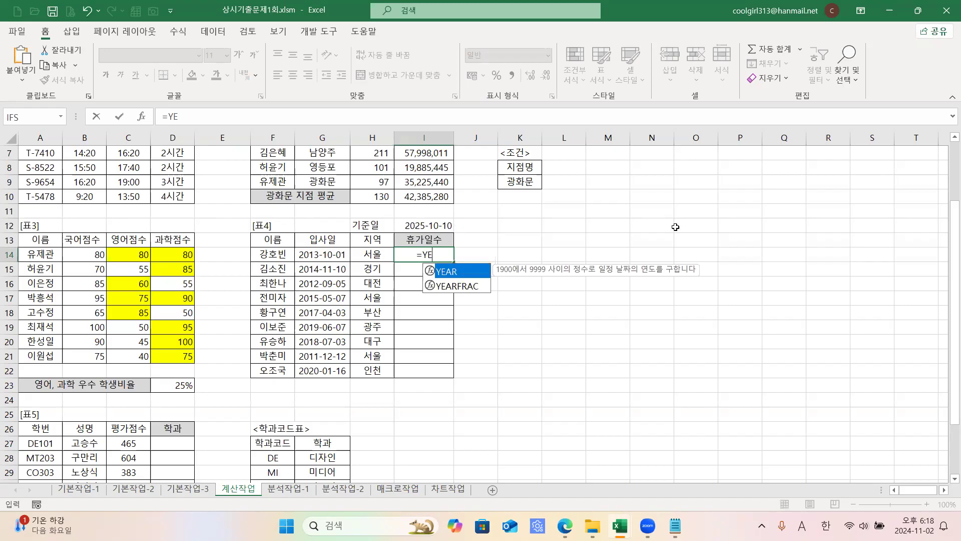
double_click(444, 274)
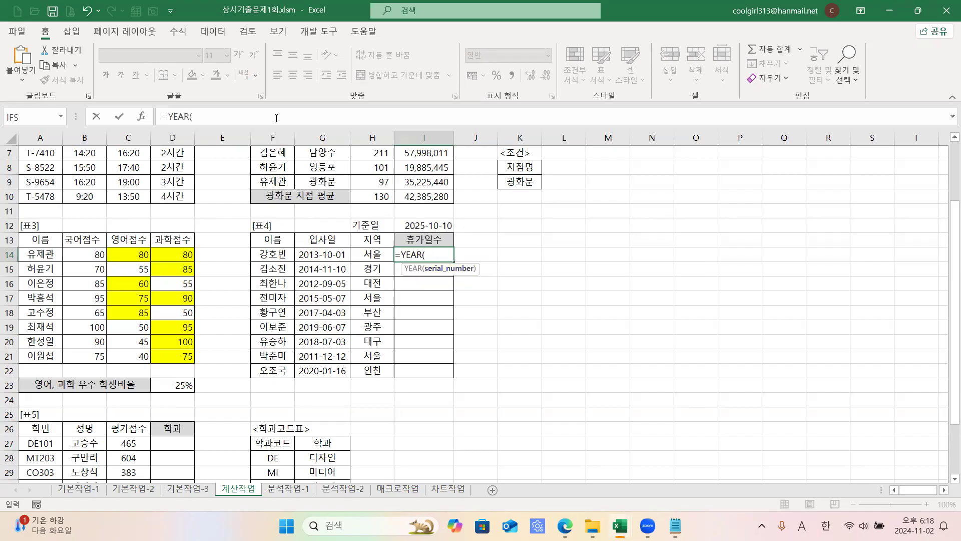
click(193, 116)
click(420, 226)
key(F4)
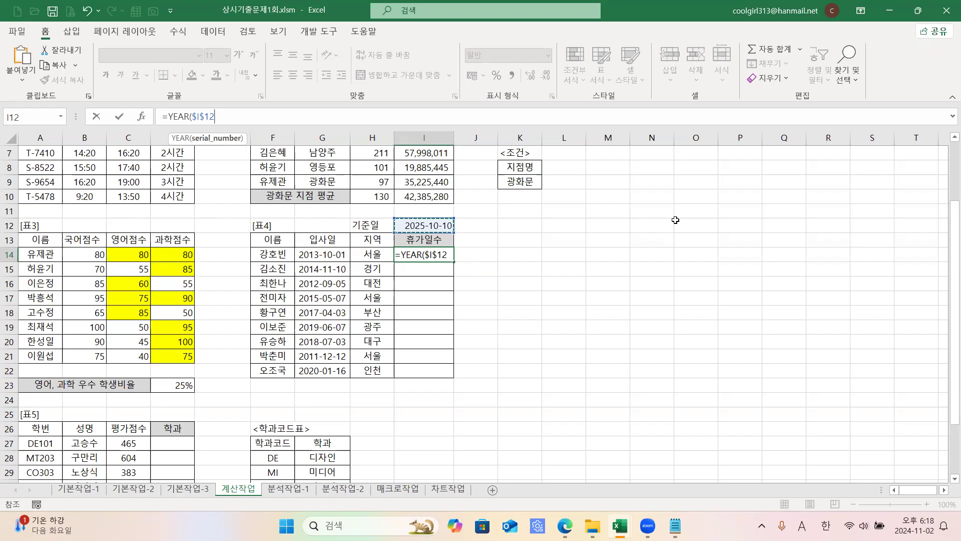
text())
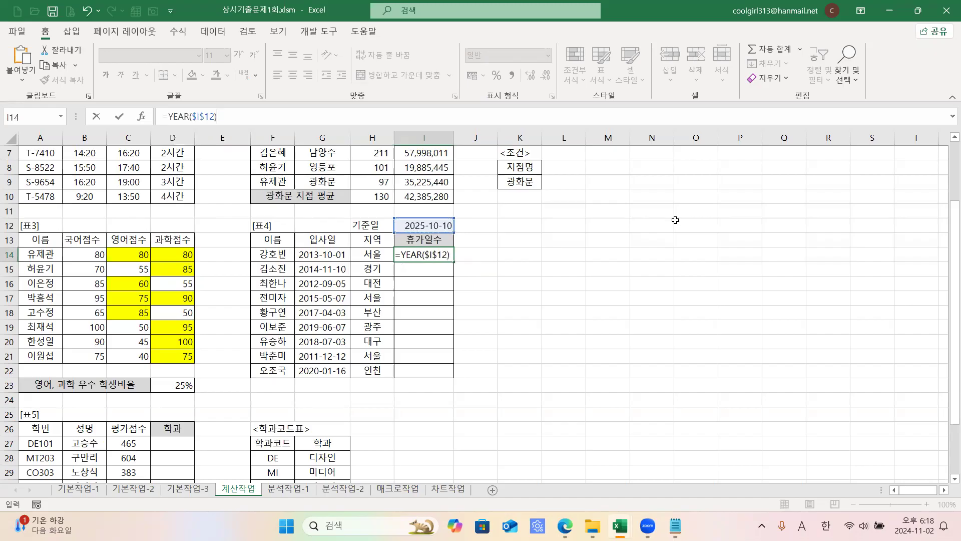
Subtract YEAR(G14) inside parentheses so I14 holds =(YEAR($I$12)-YEAR(G14)).
click(169, 115)
text(()
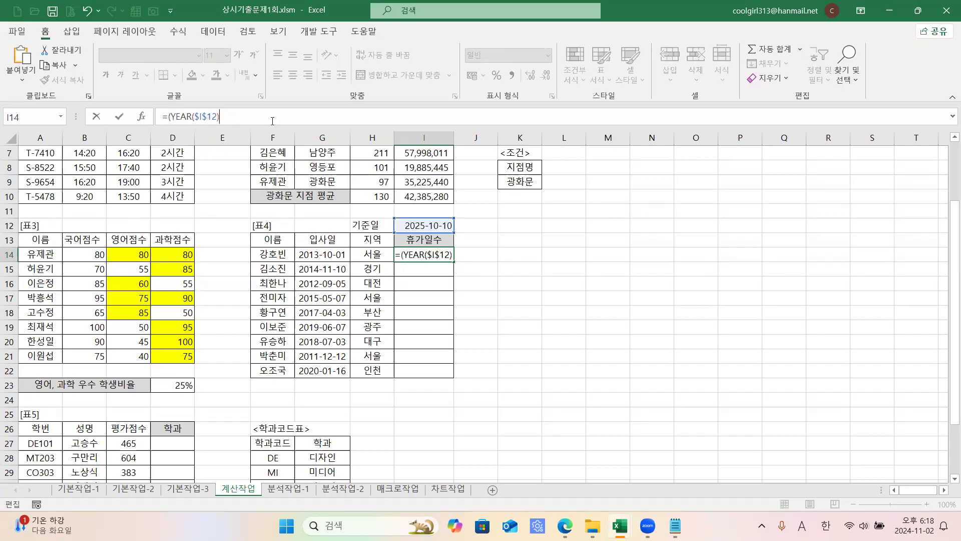
text(-)
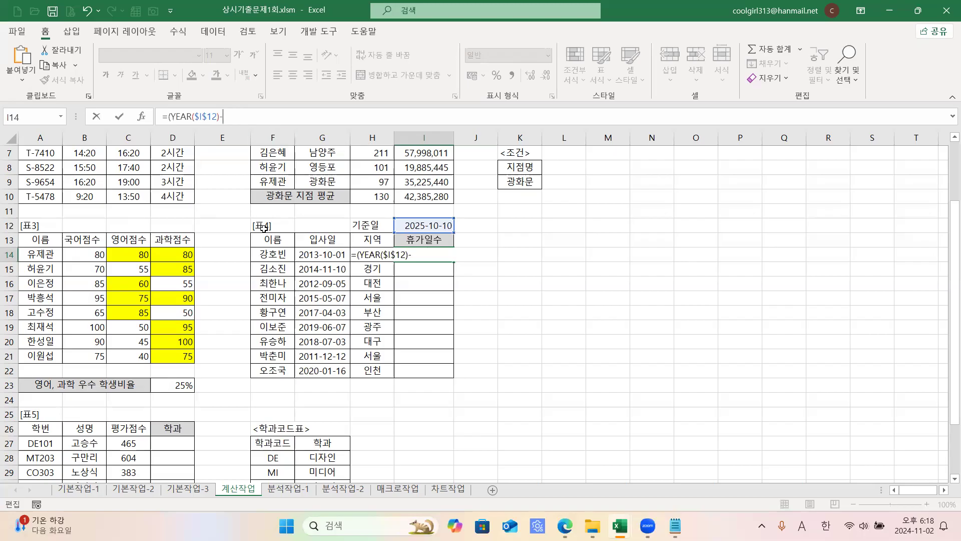
text(YE)
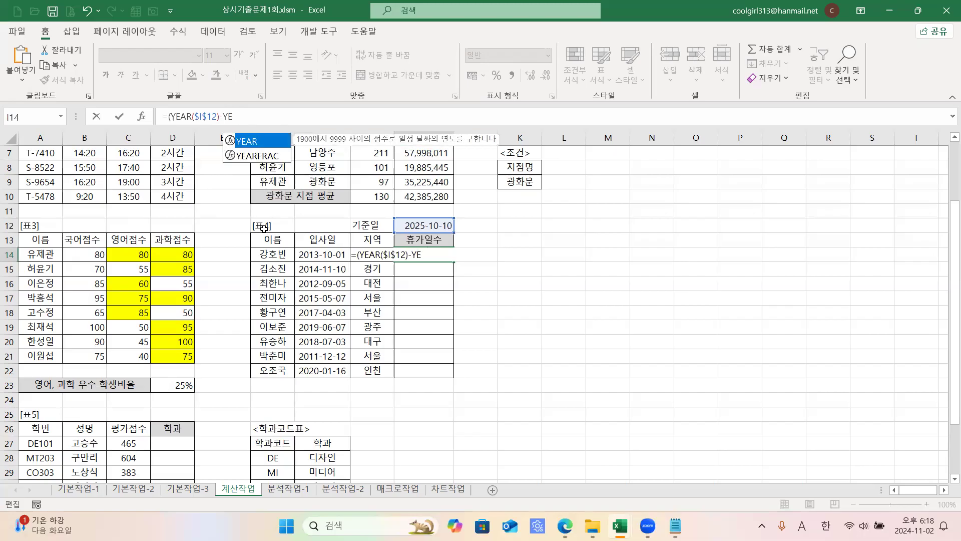
double_click(254, 142)
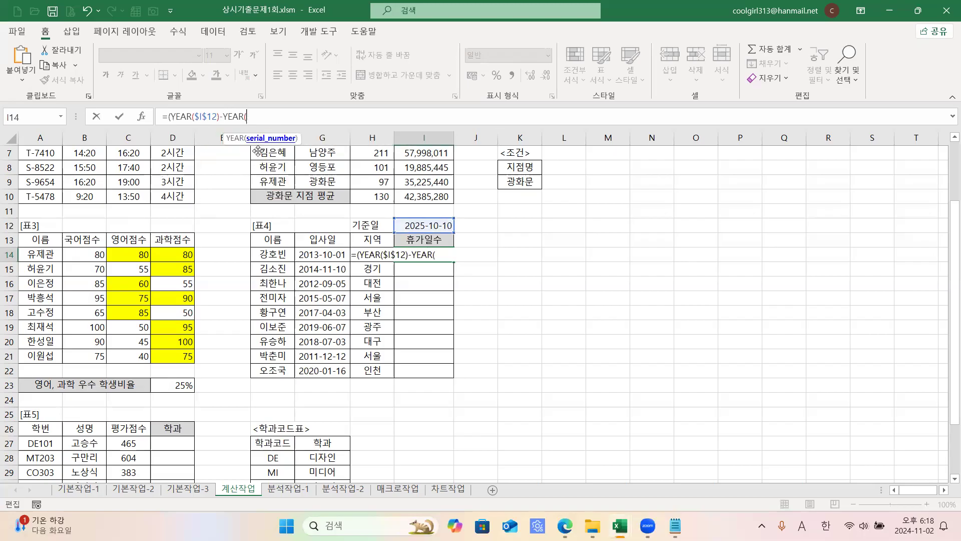
click(320, 254)
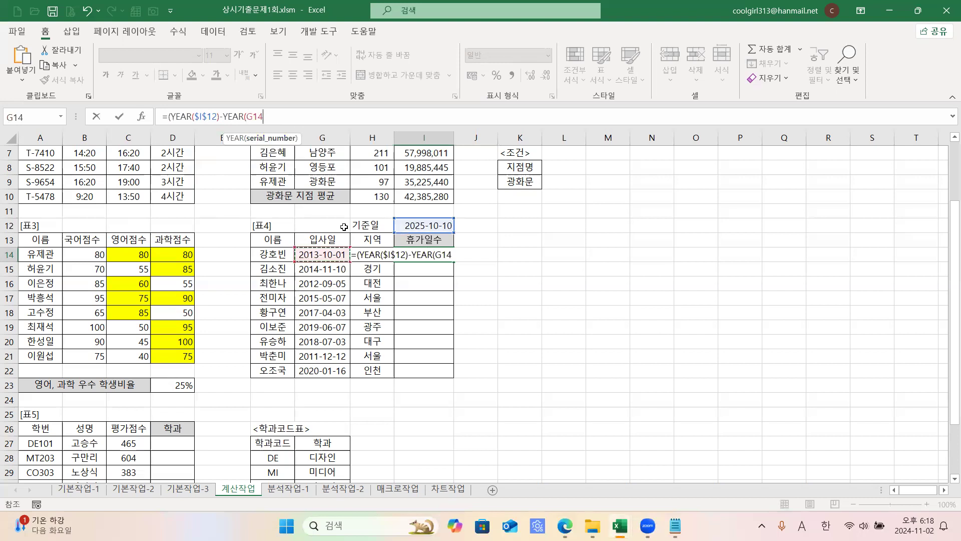
text())
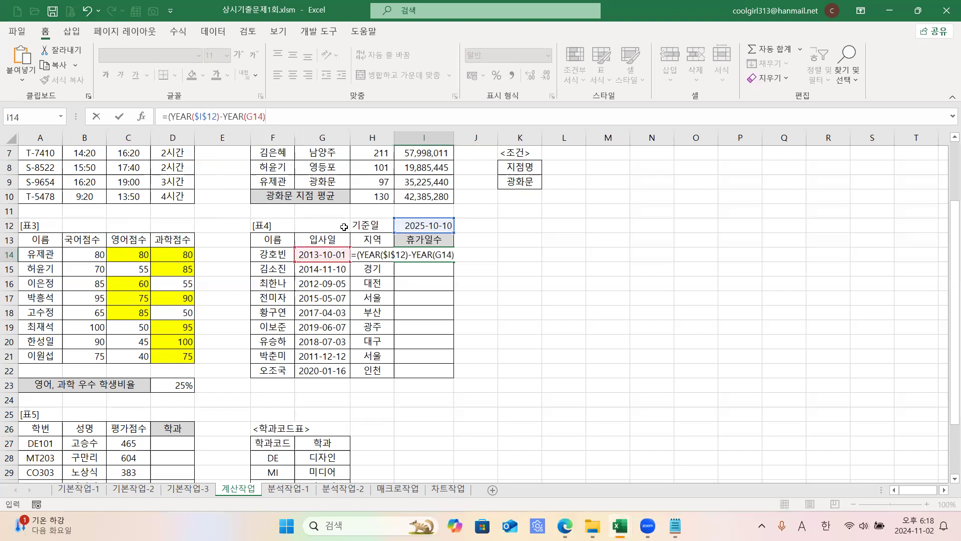
text())
key(ctrl+Return)
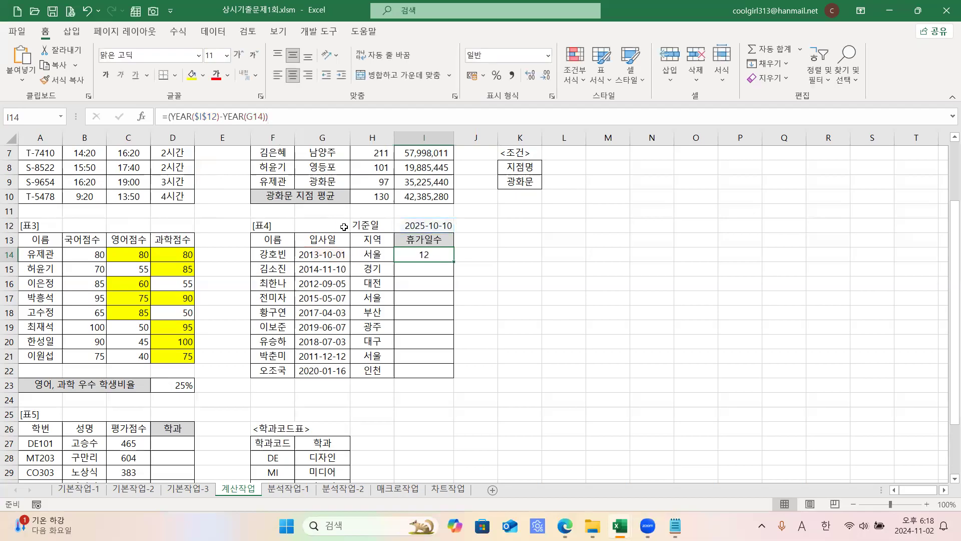
Fill the year-difference formula from I14 down to I22 and check it against the 기준일 and first 입사일.
drag(452, 264, 441, 376)
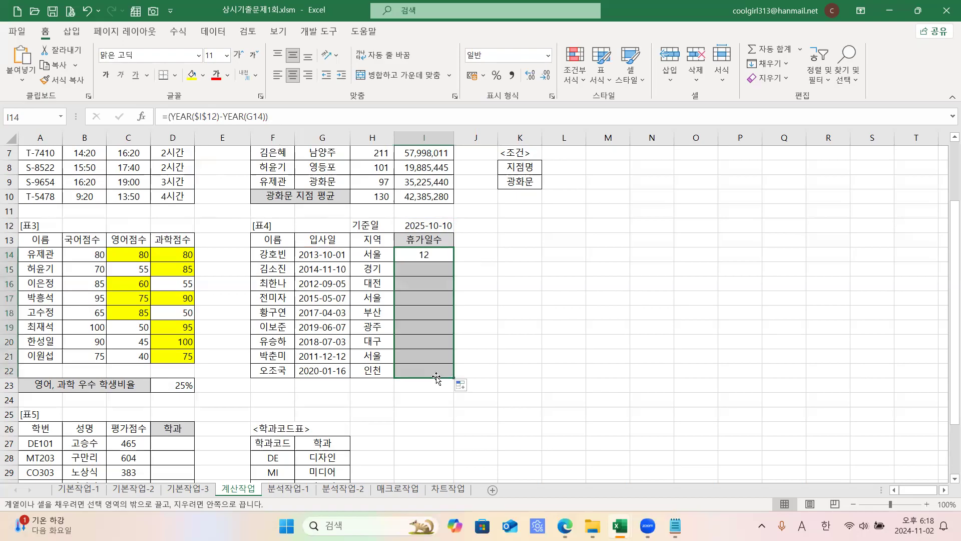
click(427, 225)
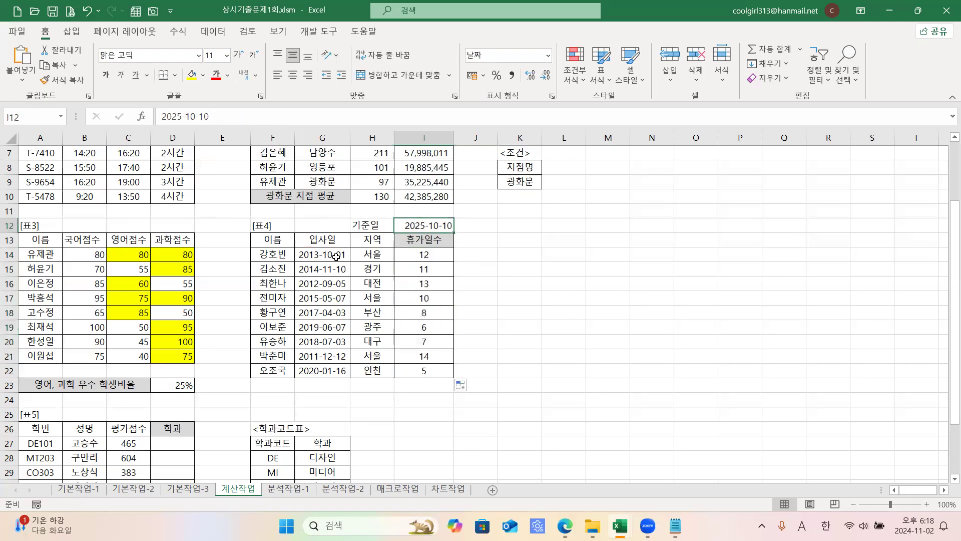
click(336, 256)
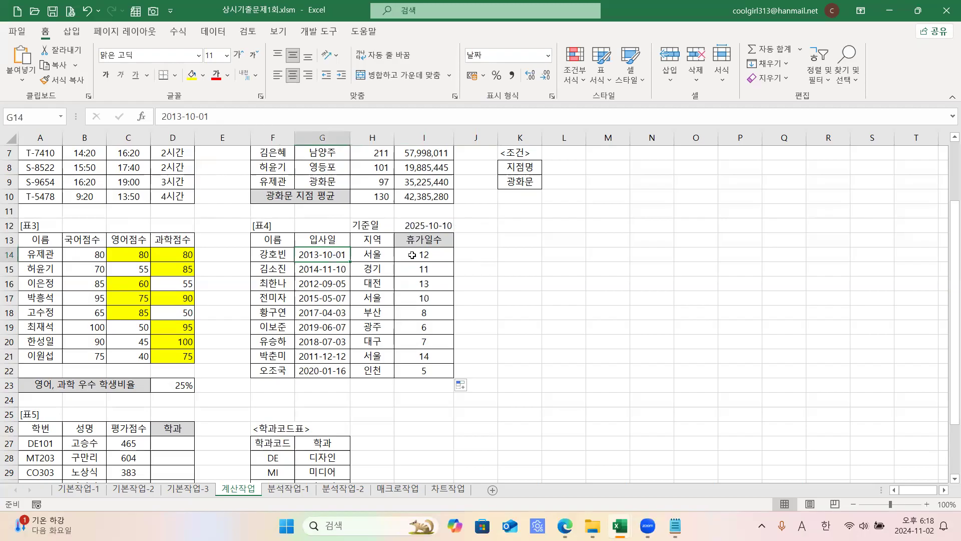
Extend the I14 formula by multiplying the year difference by 3 and adding a plus sign.
click(433, 254)
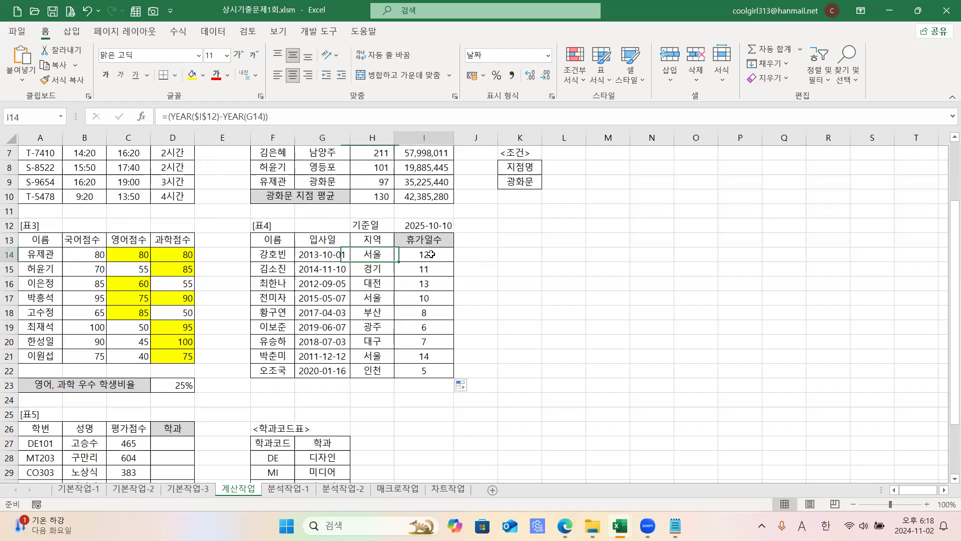
click(292, 116)
text(*3)
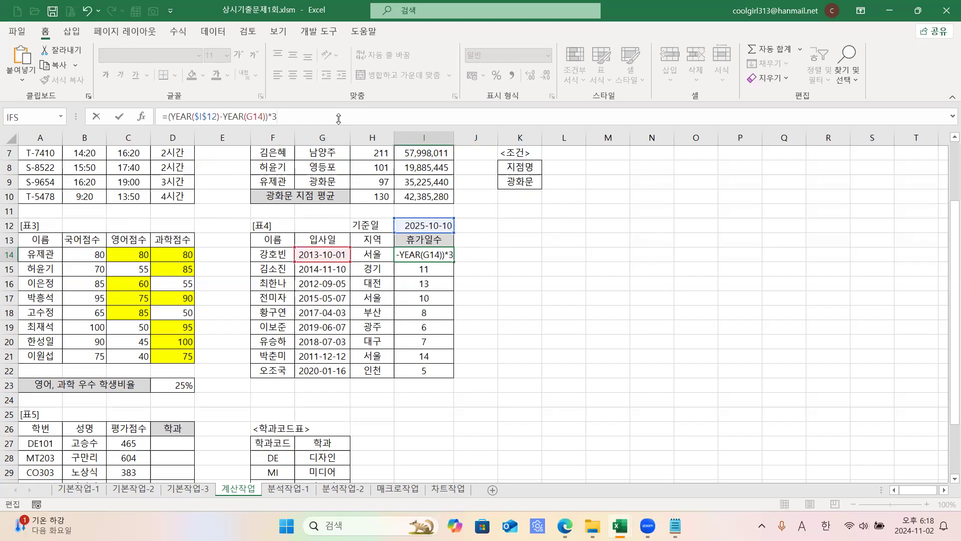
text(+)
Complete the I14 formula with IF(H14="서울",5,7) and fill it down to I22.
text(IF()
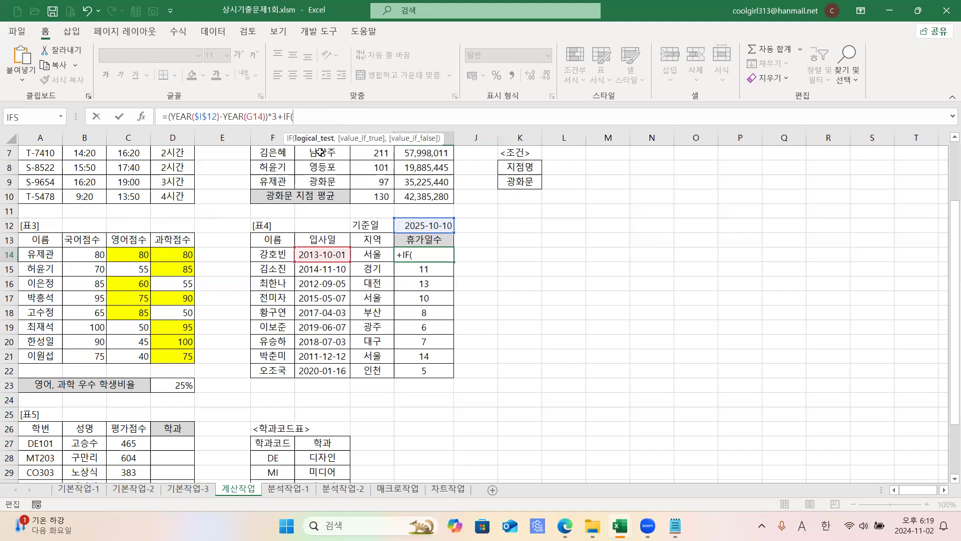
click(377, 257)
text(=)
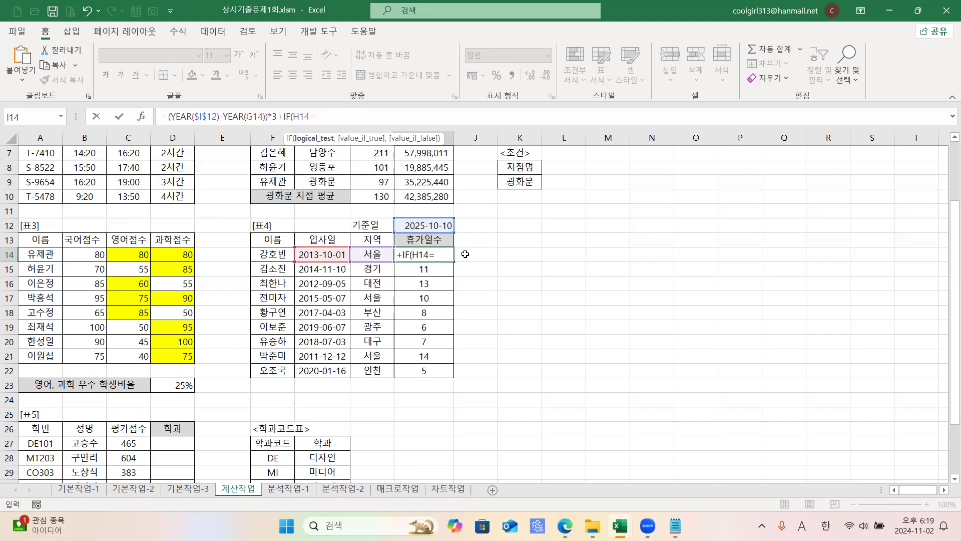
text("T)
key(BackSpace)
key(Hangul)
text(서울",)
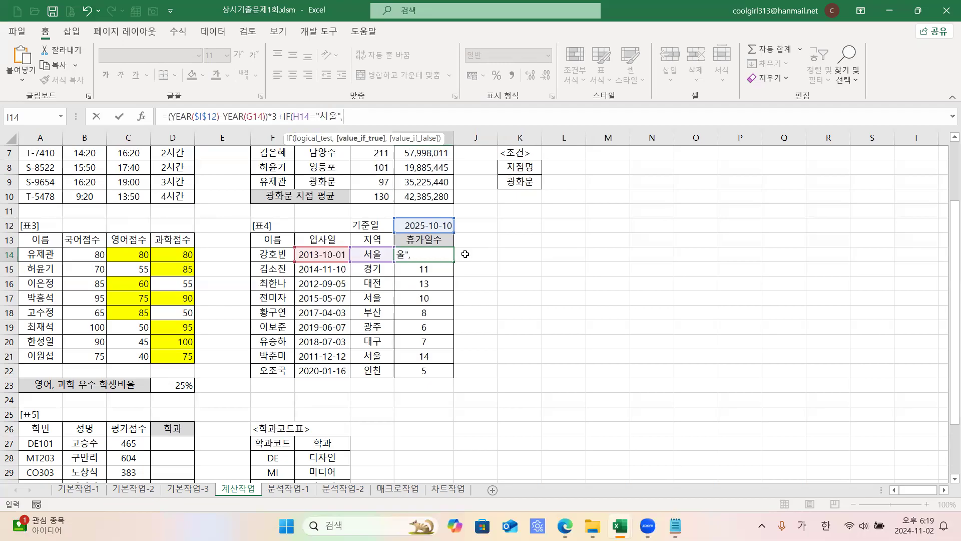
text(5,)
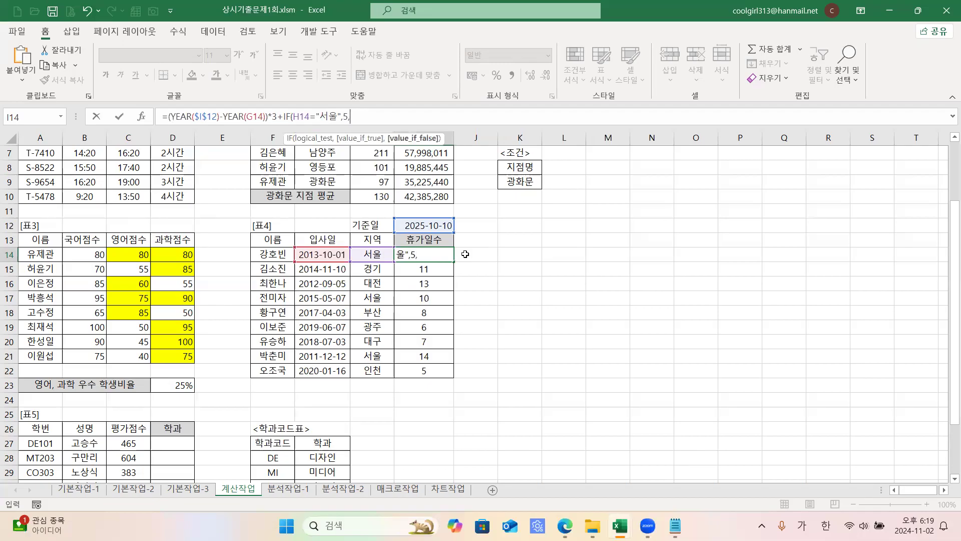
text(7))
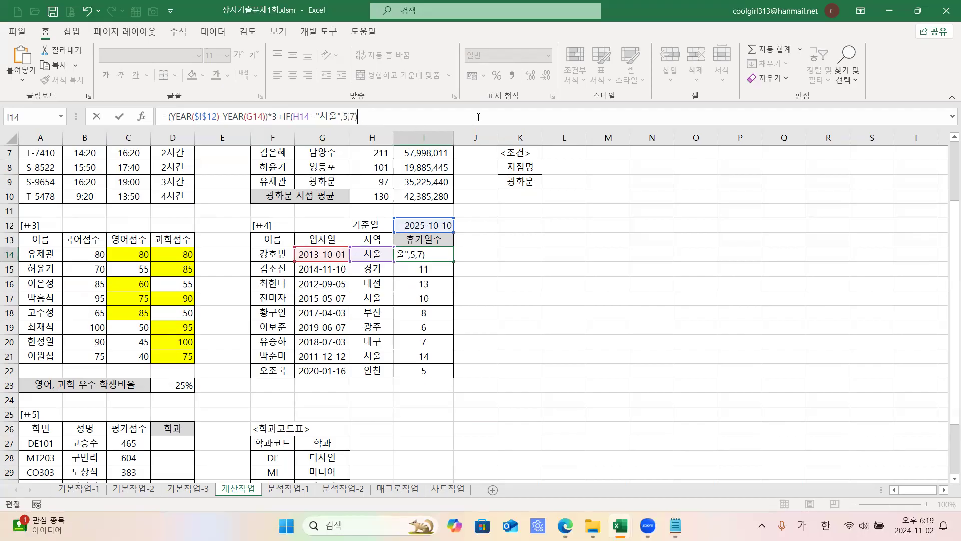
key(ctrl+Return)
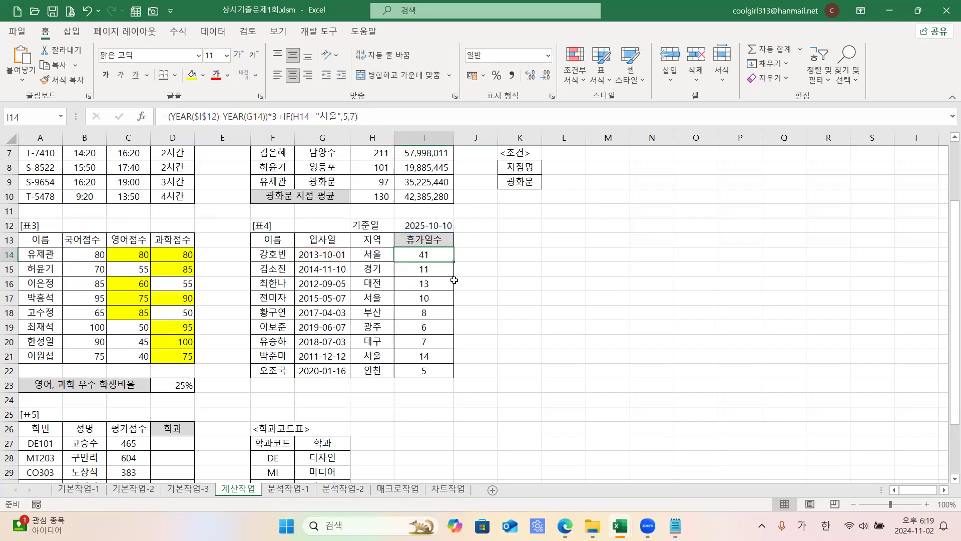
drag(454, 261, 439, 372)
click(545, 364)
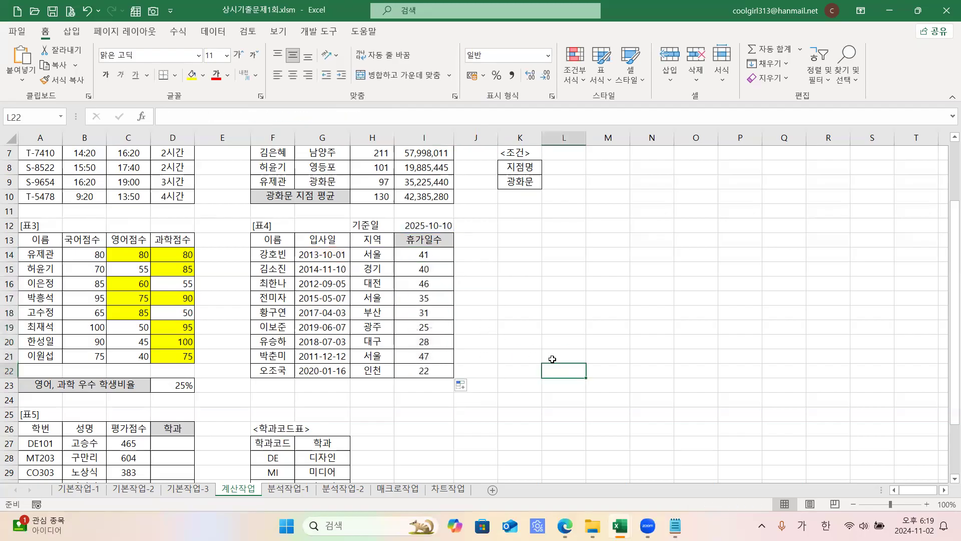
Examine 표5's 학번 codes alongside the 학과코드 and 학과 columns of the 학과코드표.
scroll(550, 335, down, 2)
scroll(549, 335, down, 1)
click(541, 341)
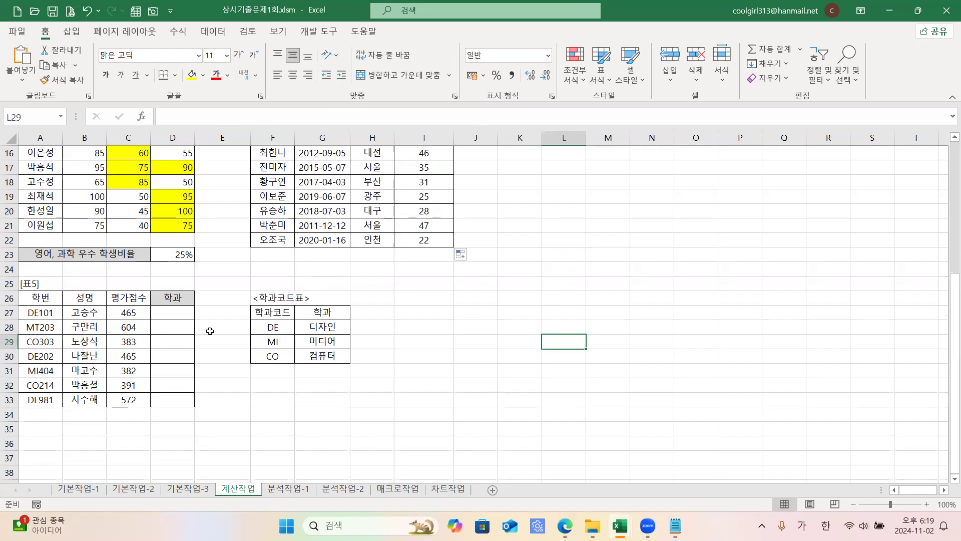
drag(273, 313, 321, 356)
click(322, 385)
drag(270, 326, 273, 353)
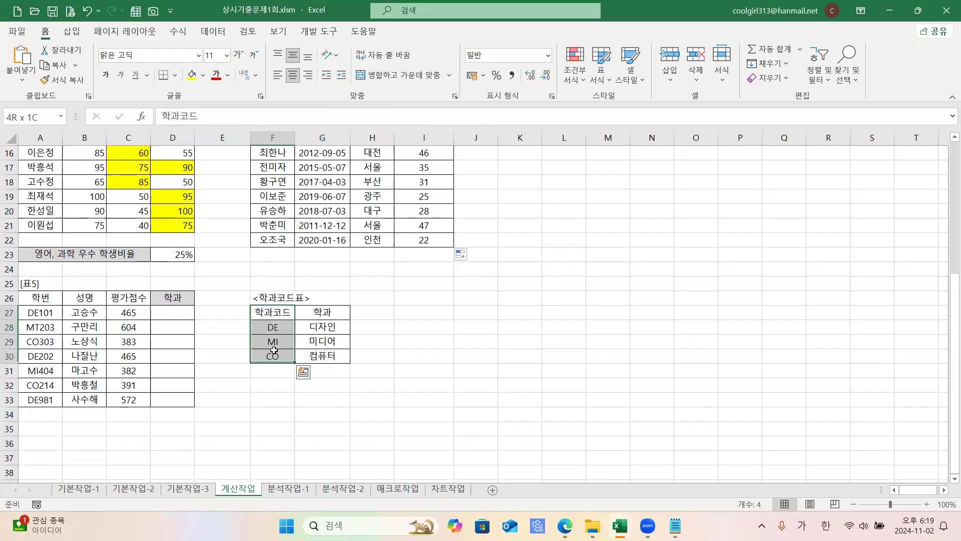
drag(315, 312, 318, 357)
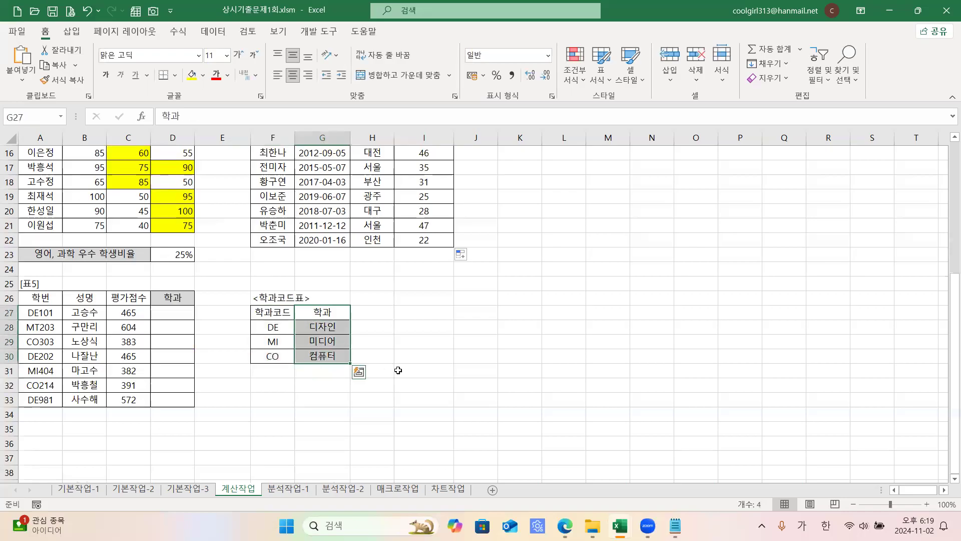
click(400, 372)
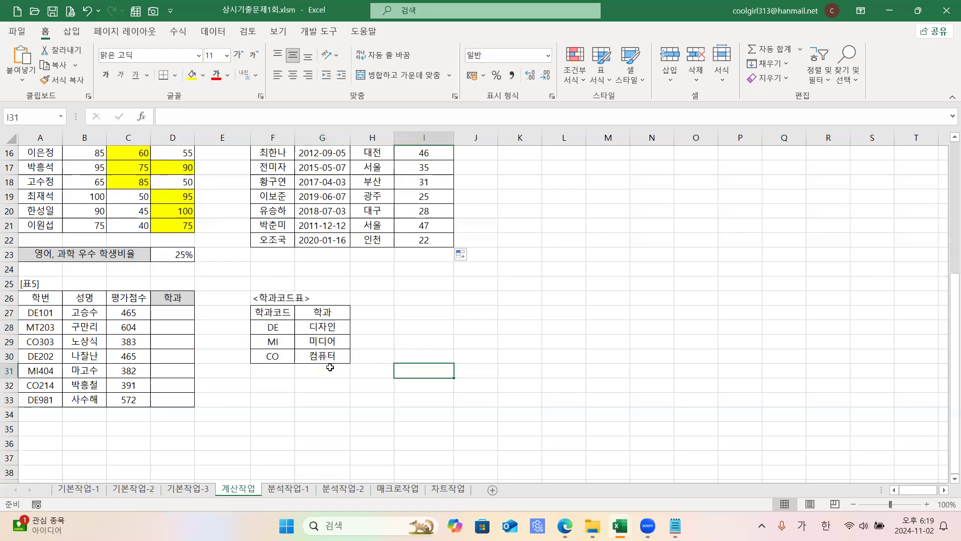
drag(274, 334, 273, 356)
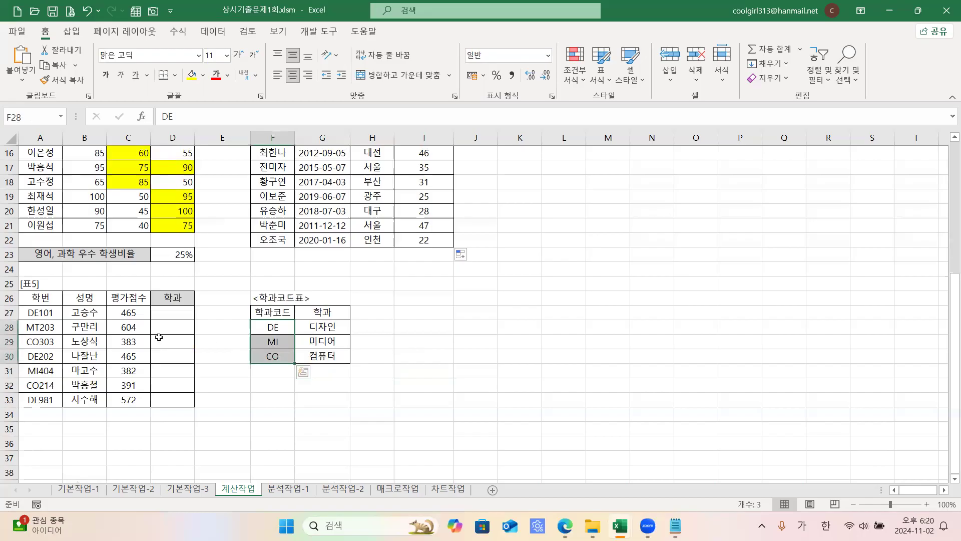
click(150, 343)
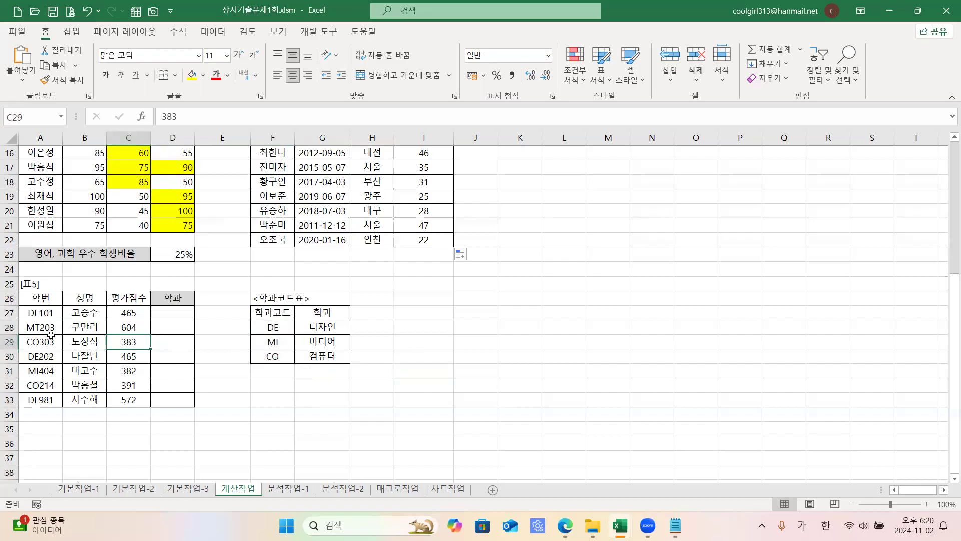
drag(34, 317, 34, 395)
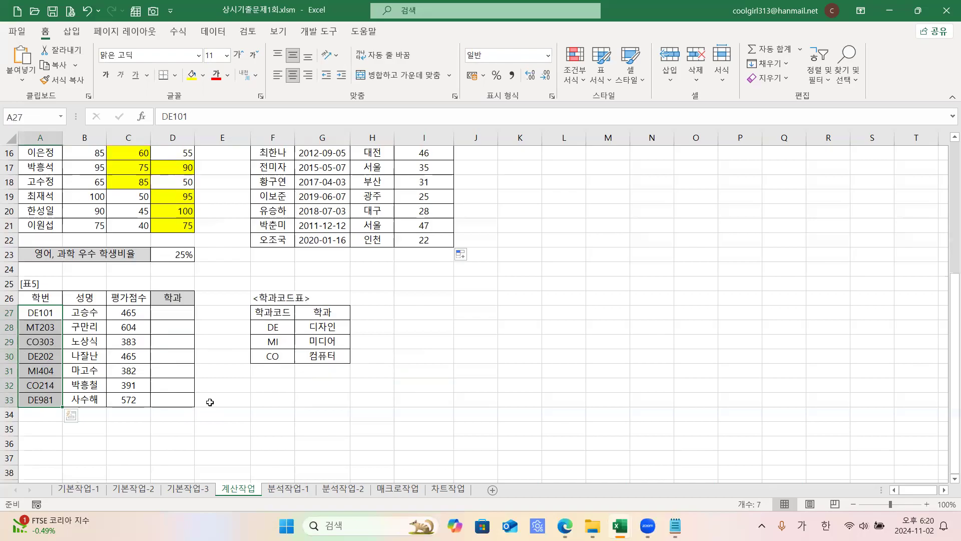
click(324, 329)
drag(325, 337, 321, 352)
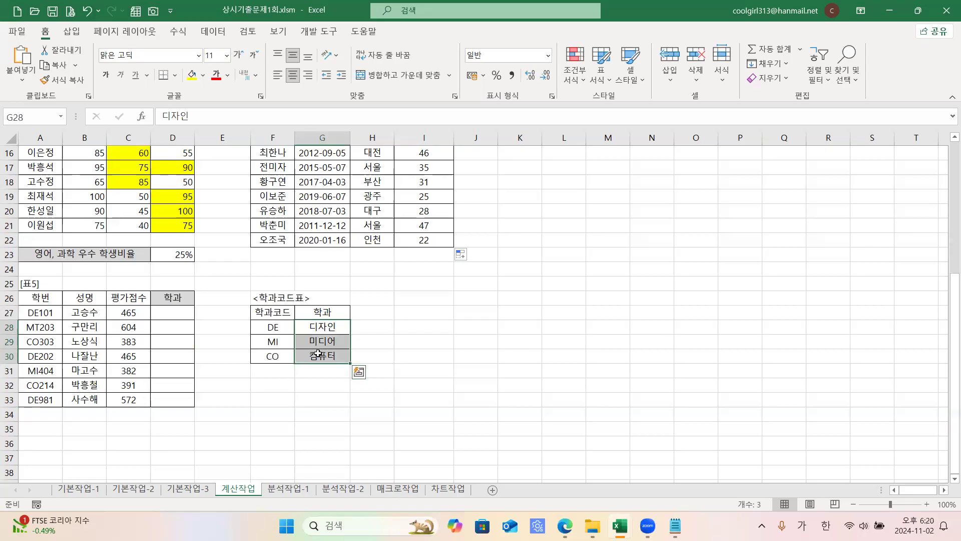
Enter =LEFT(A27,2) in D27 to extract the code from the 학번, and fill it down to D33.
click(161, 312)
text(=ㅑㄹㄷ)
key(BackSpace)
key(BackSpace)
key(BackSpace)
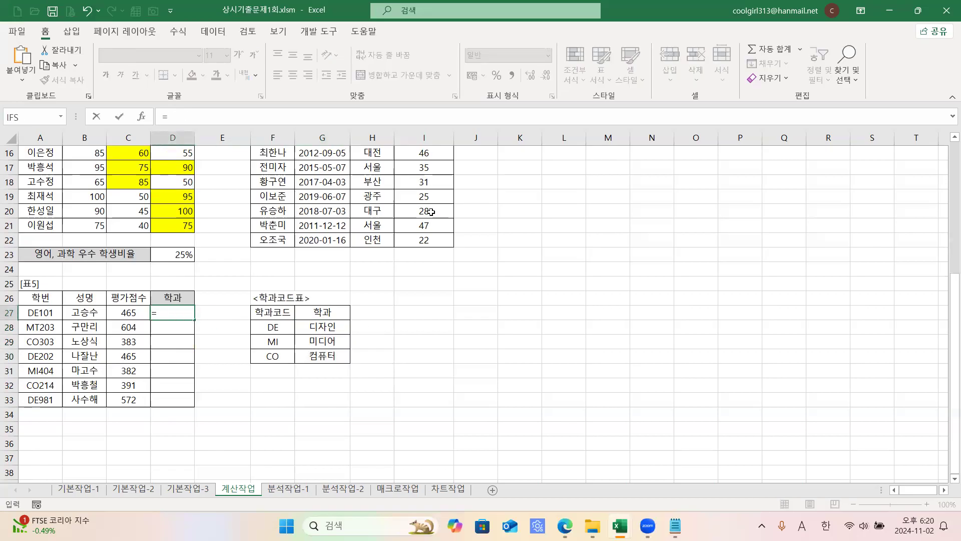
text(LEFT()
click(44, 313)
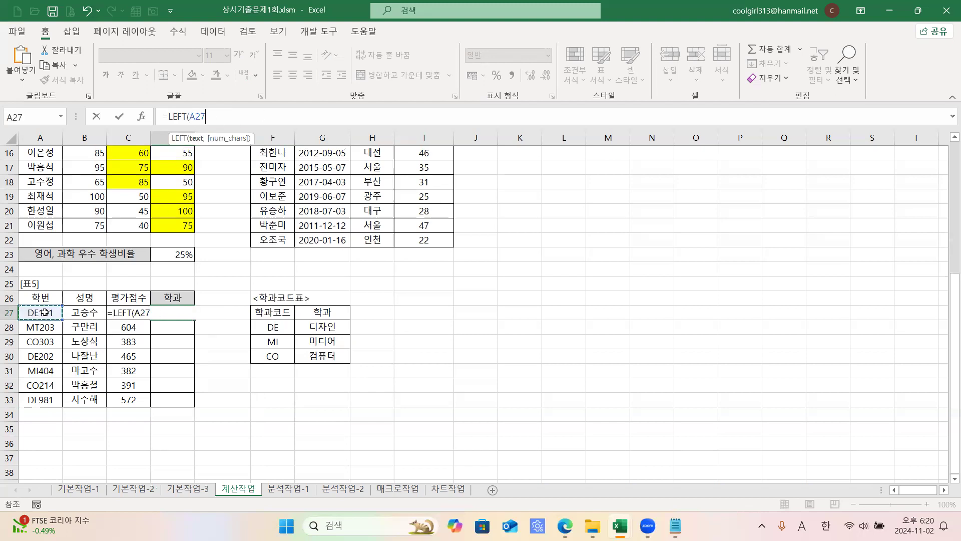
text(,2))
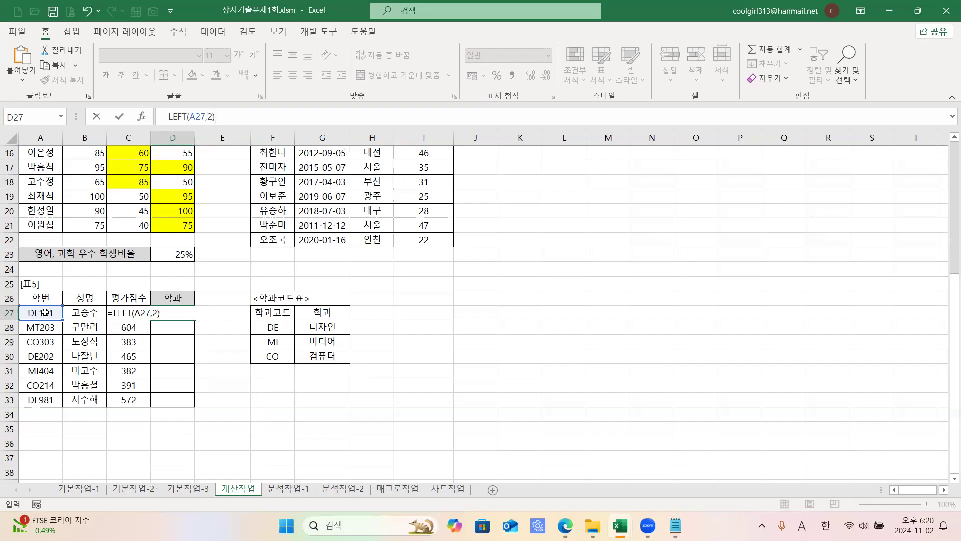
key(ctrl+Return)
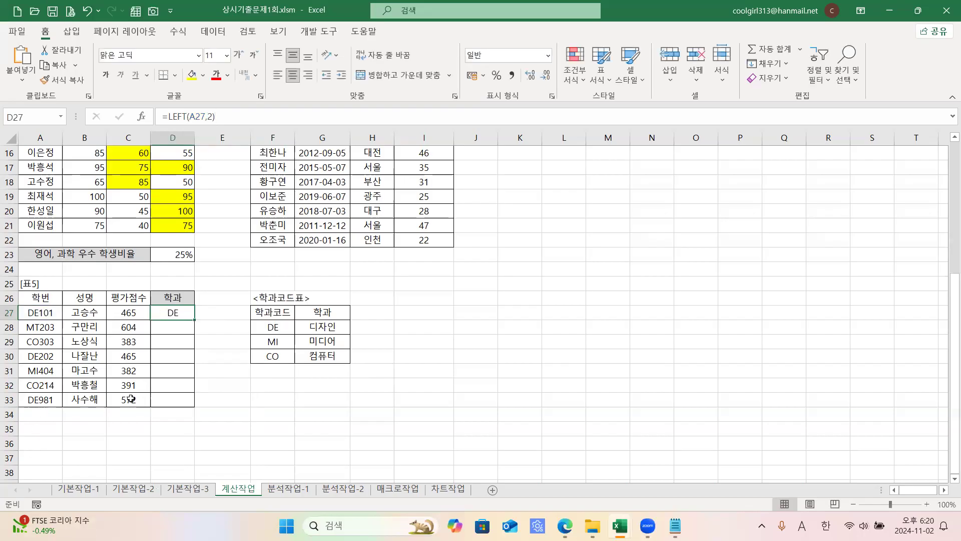
drag(194, 320, 183, 404)
click(241, 410)
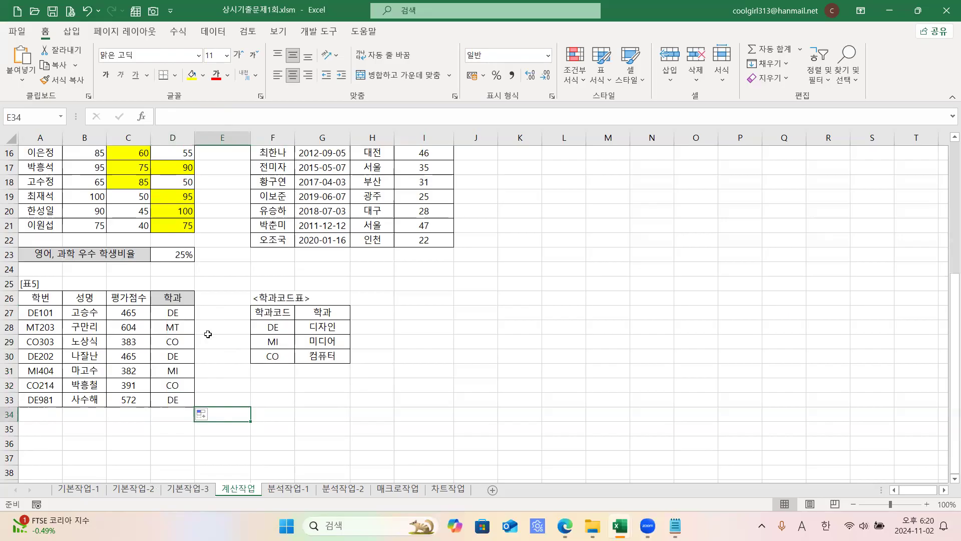
Compare the extracted codes in D27:D33 with the 학과코드 entries and the lookup range F28:G30 of the 학과코드표.
click(182, 317)
click(258, 326)
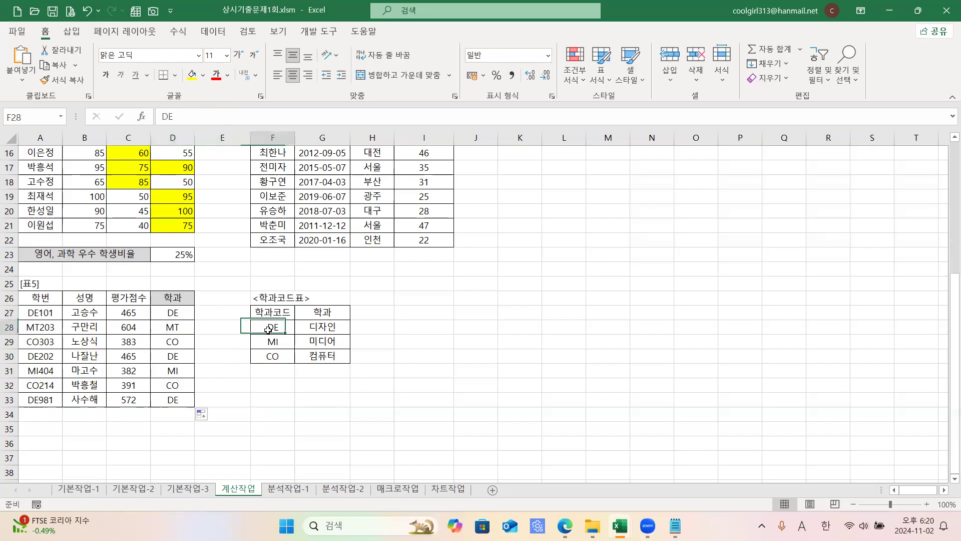
click(183, 330)
click(191, 344)
click(273, 357)
click(185, 359)
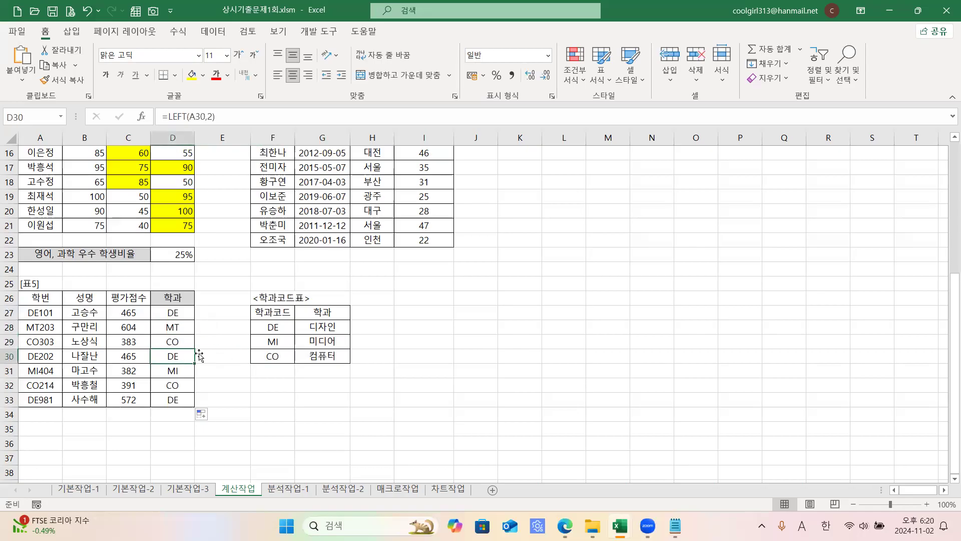
click(270, 331)
click(185, 370)
click(271, 342)
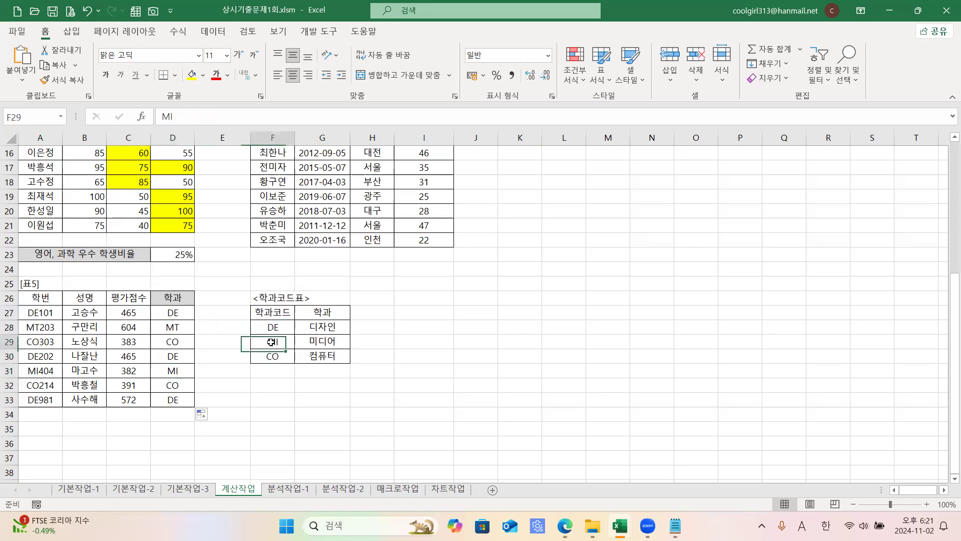
click(180, 388)
click(259, 364)
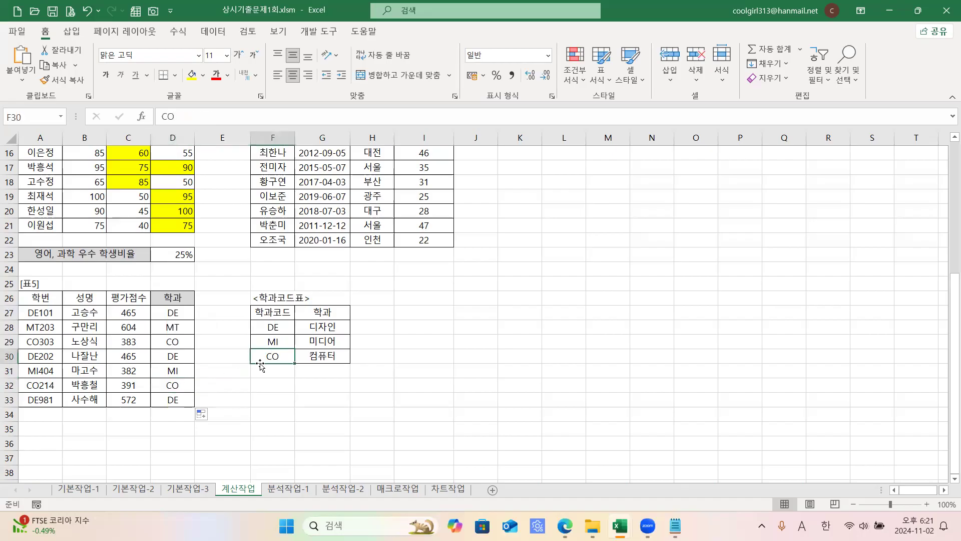
click(180, 397)
click(176, 329)
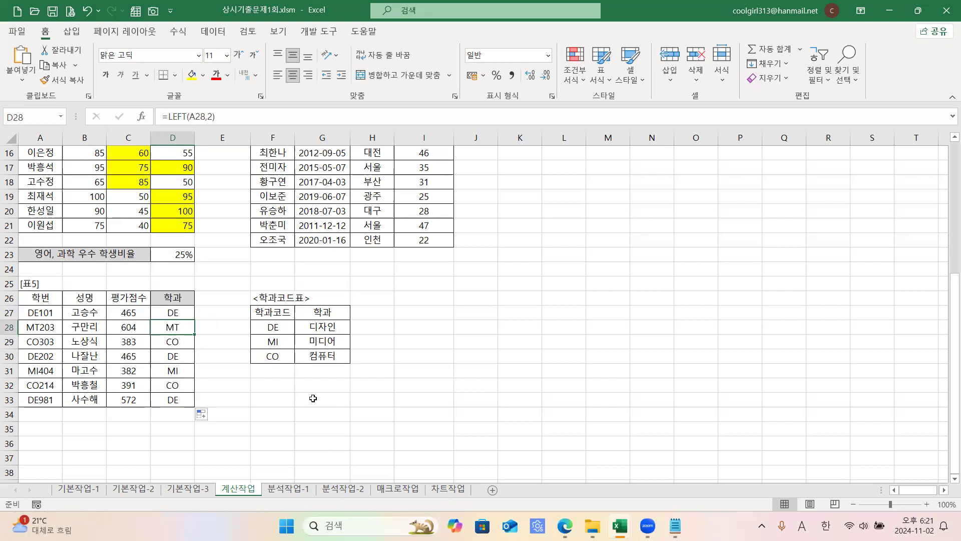
drag(272, 325, 312, 356)
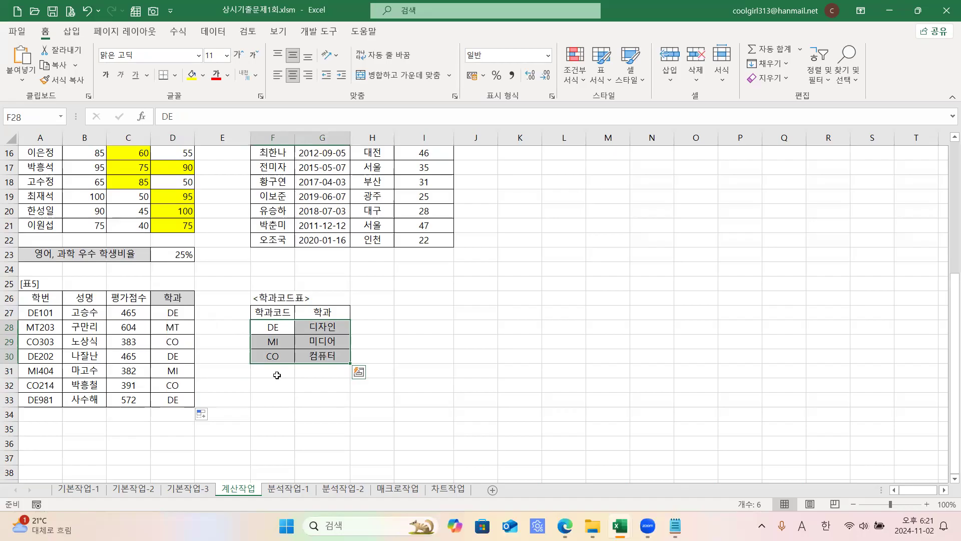
click(273, 334)
drag(273, 334, 271, 356)
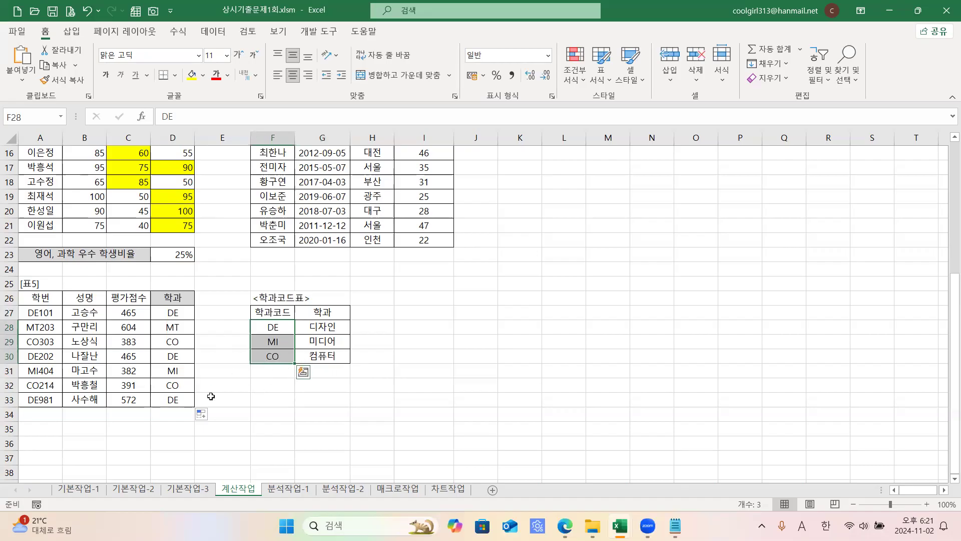
click(245, 413)
click(173, 331)
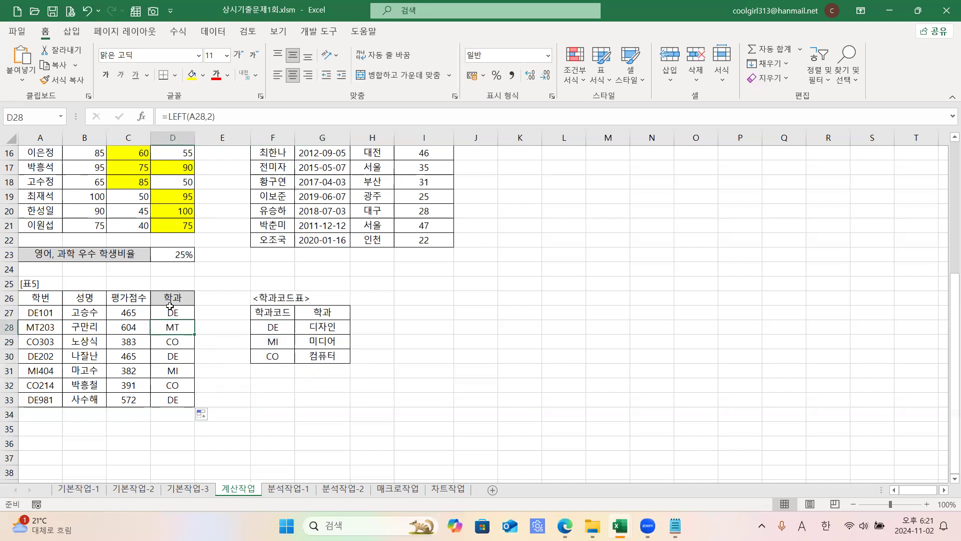
click(275, 408)
Wrap D27's LEFT(A27,2) in a VLOOKUP function as its lookup value.
click(179, 319)
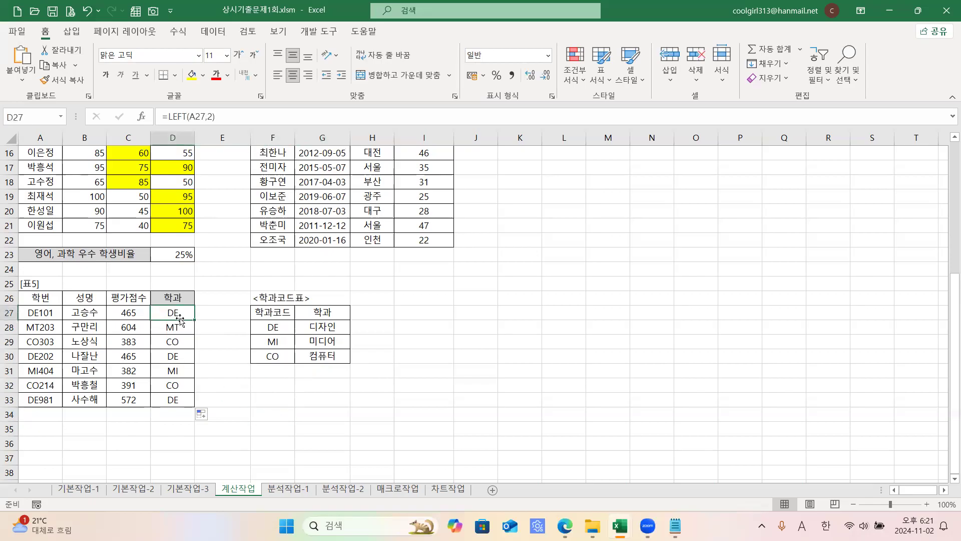
click(168, 115)
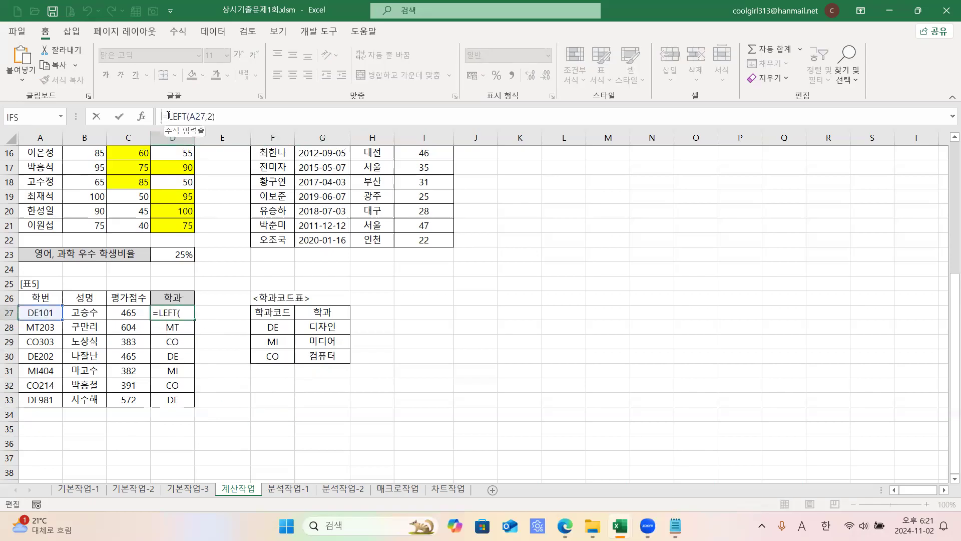
text(VLO)
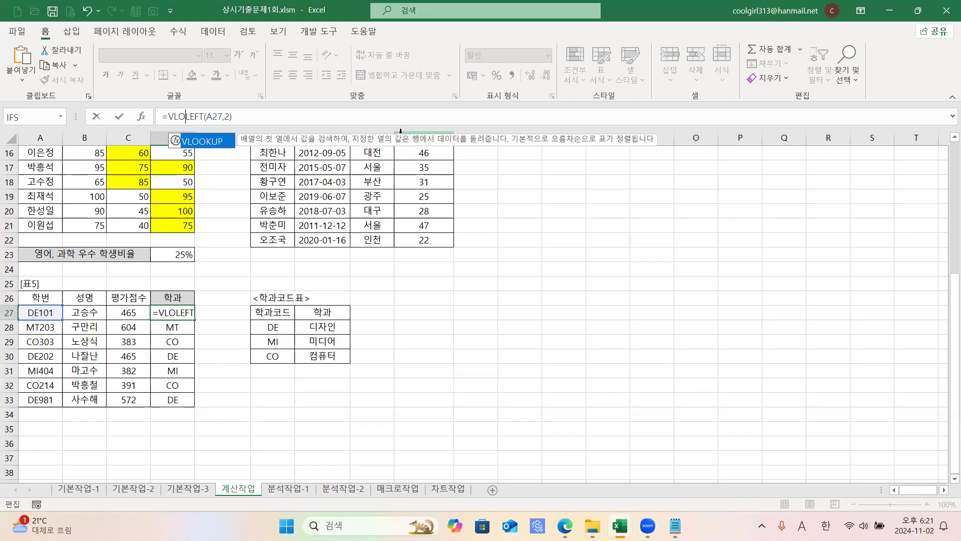
double_click(196, 142)
click(232, 138)
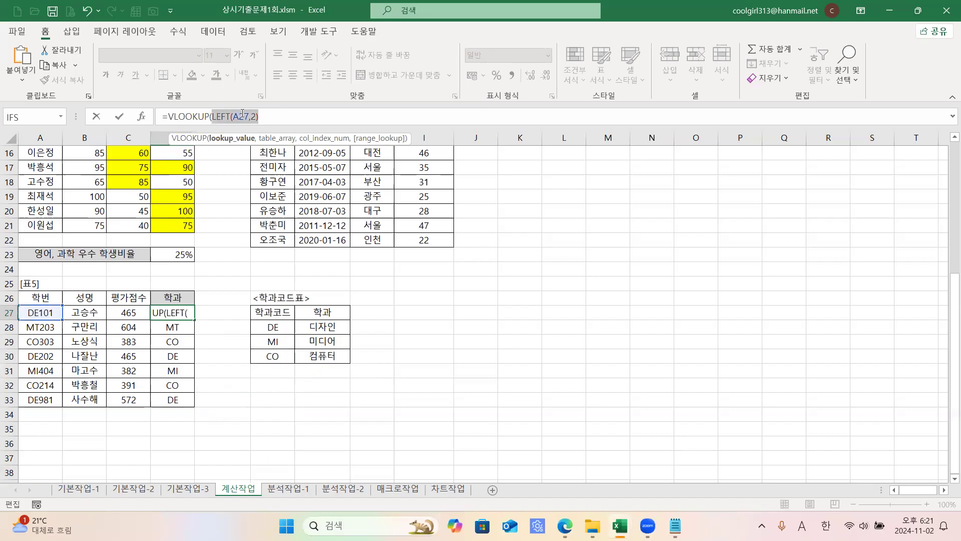
click(266, 118)
text(,)
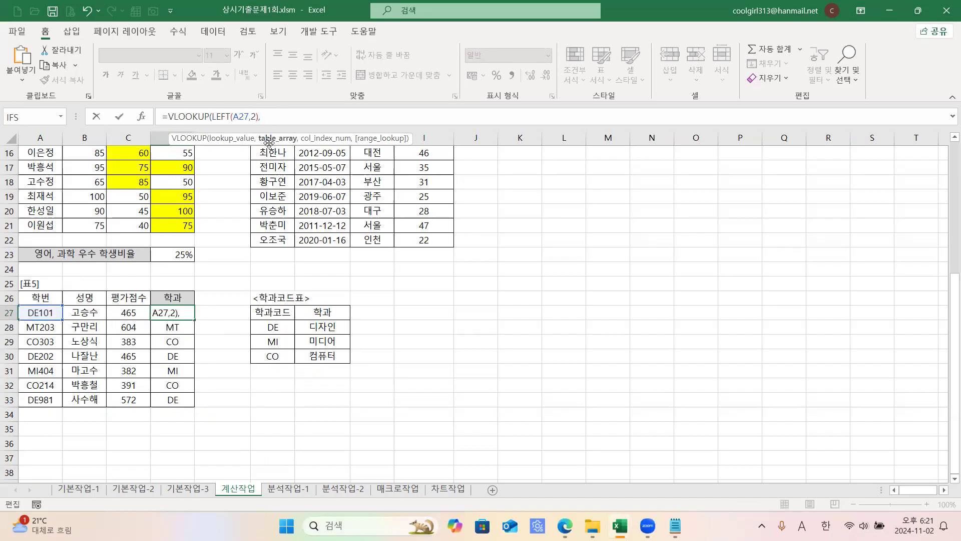
Complete D27's VLOOKUP with the table range $F$28:$G$30, column 2 and FALSE, and fill it down to D33.
drag(268, 325, 320, 356)
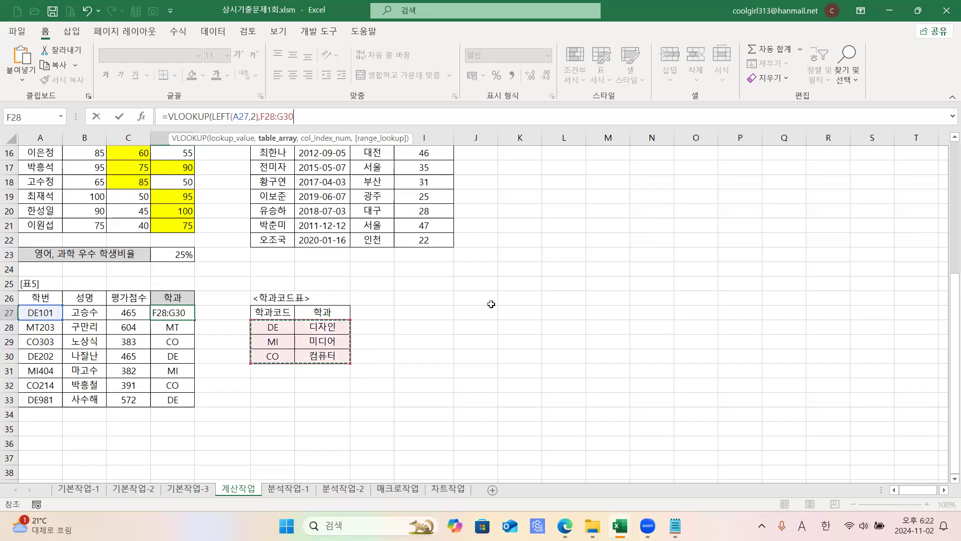
key(F4)
text(,)
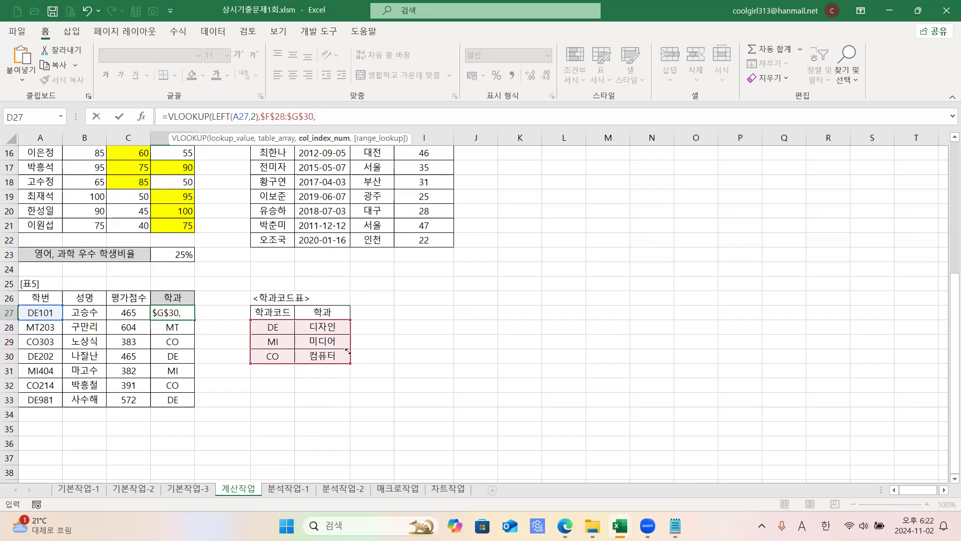
text(2,)
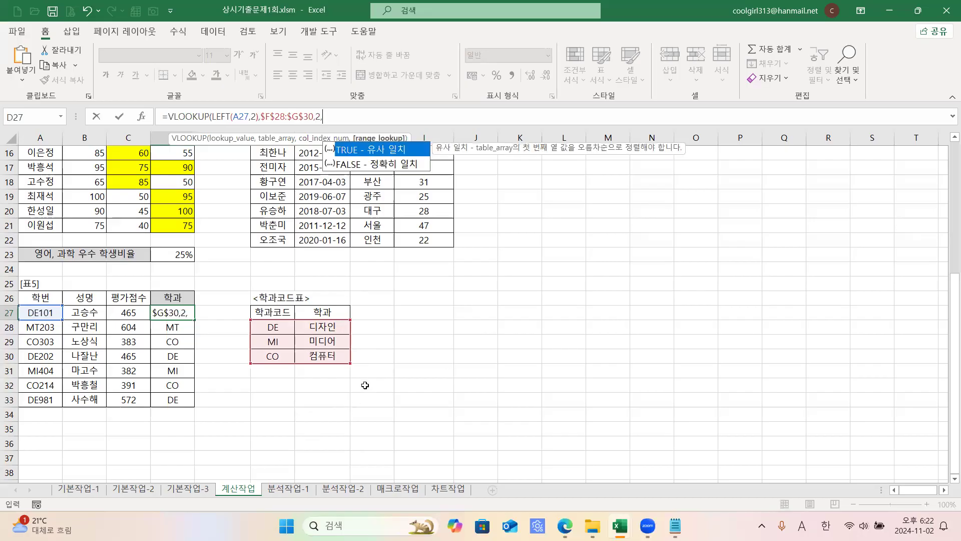
double_click(396, 165)
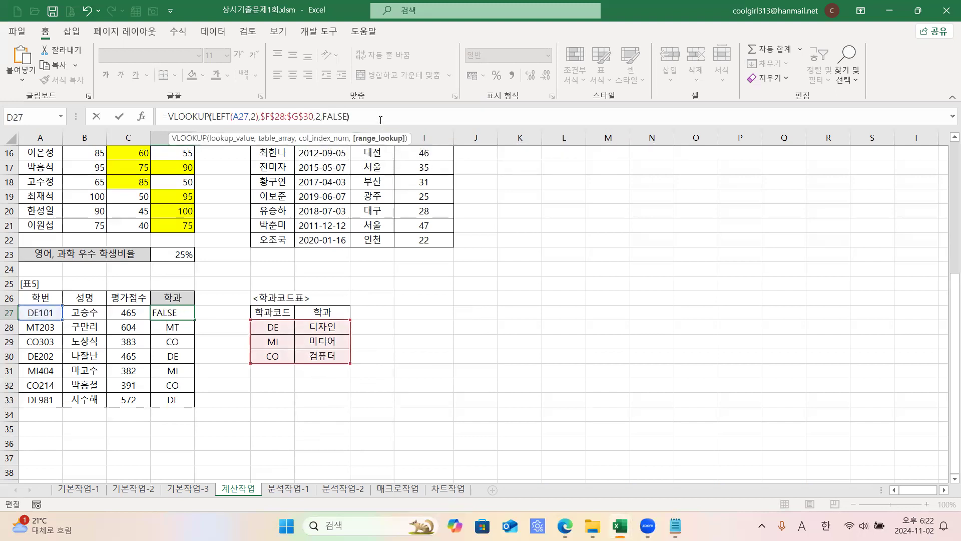
text())
key(ctrl+Return)
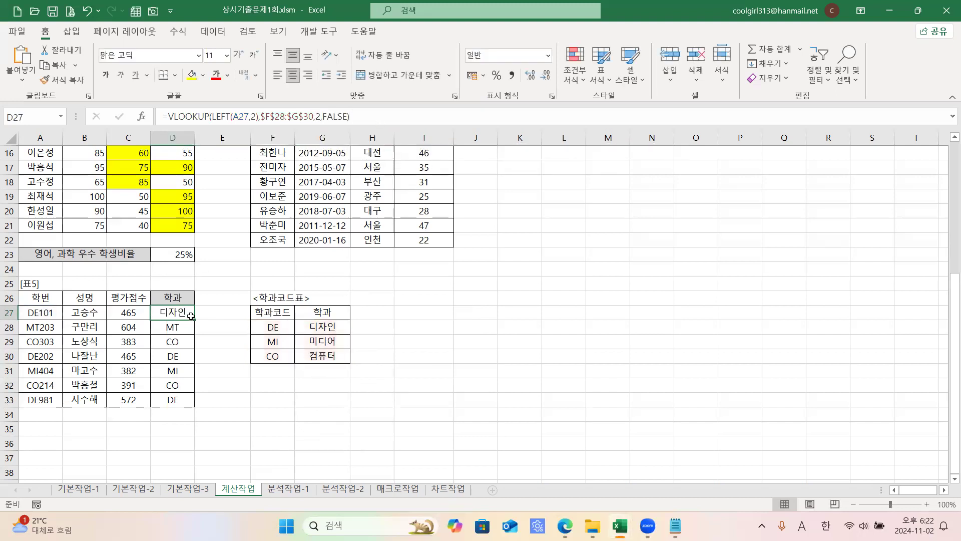
drag(195, 319, 193, 403)
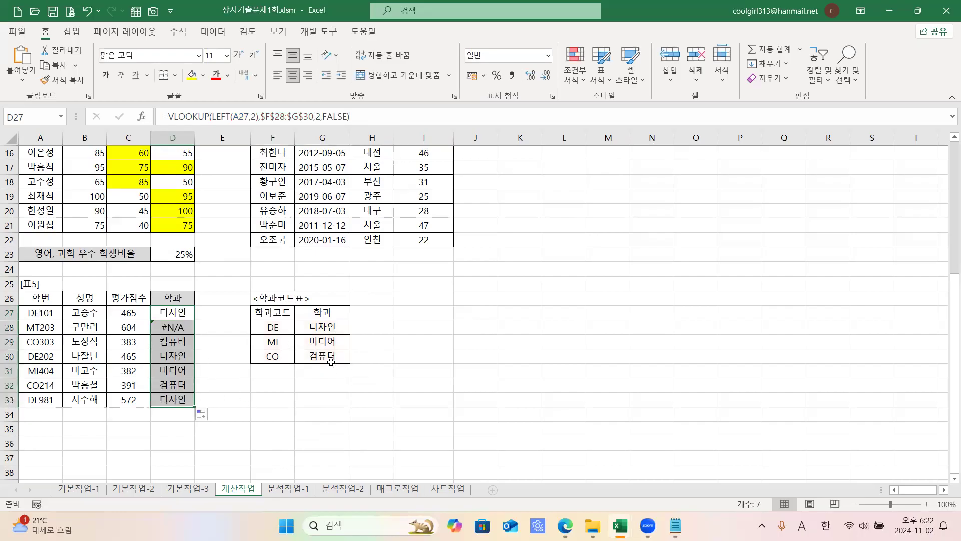
click(302, 400)
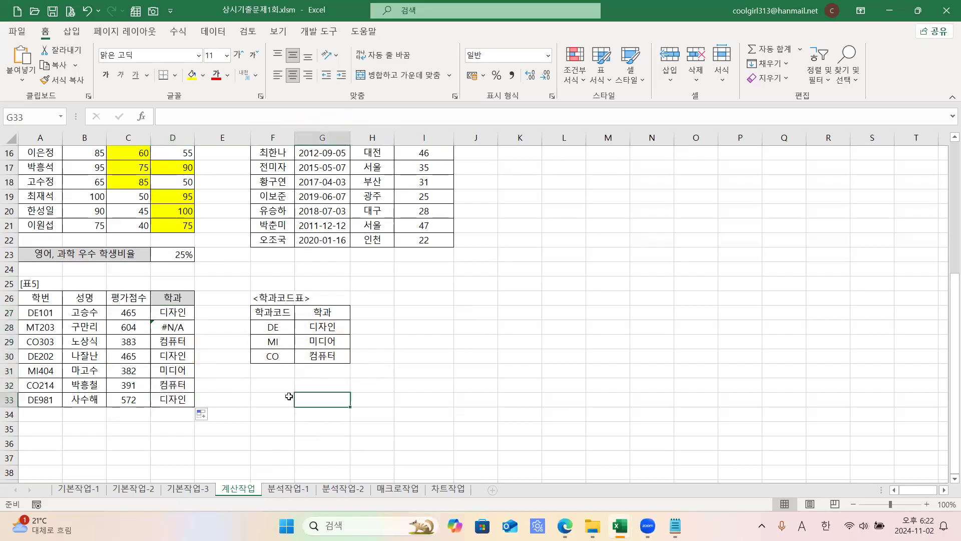
Wrap D27's VLOOKUP formula in IFERROR as its value argument.
click(168, 316)
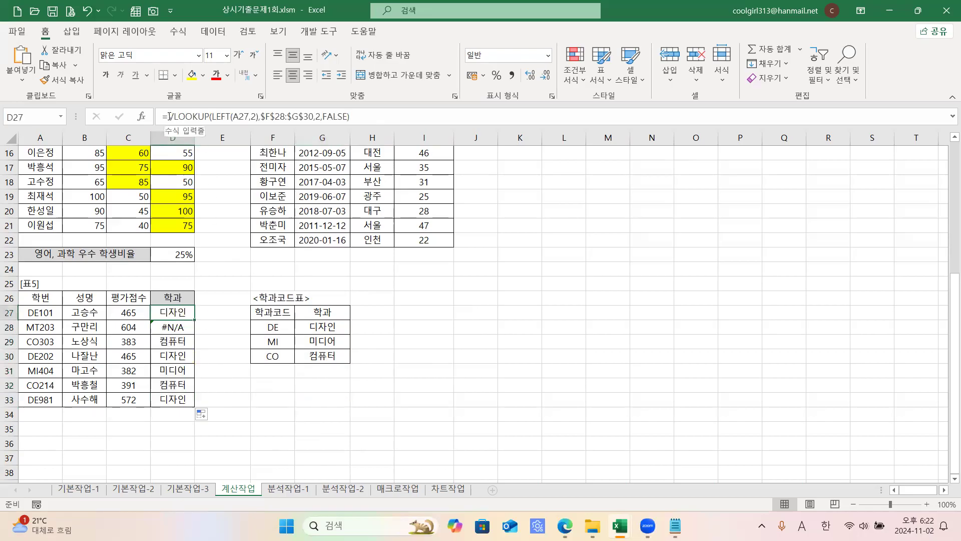
click(284, 117)
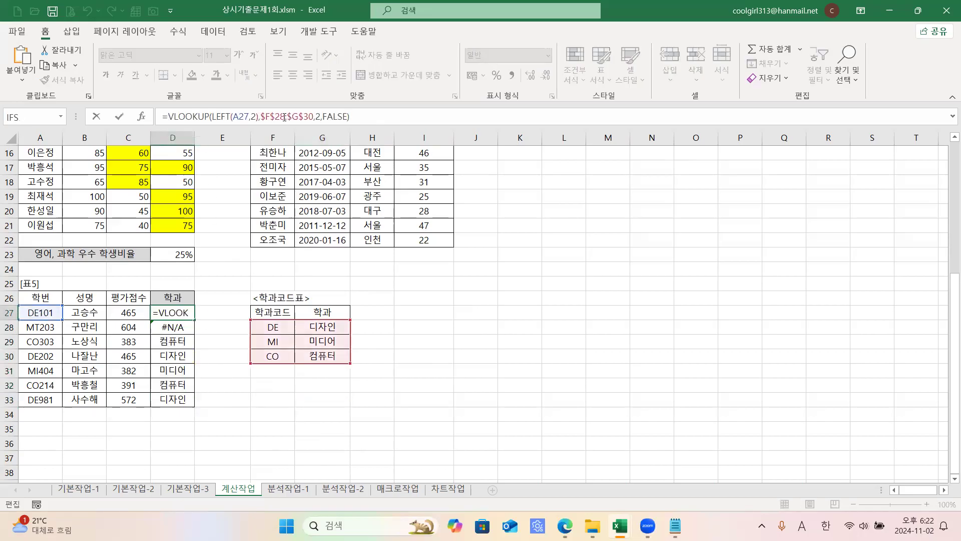
text(IF)
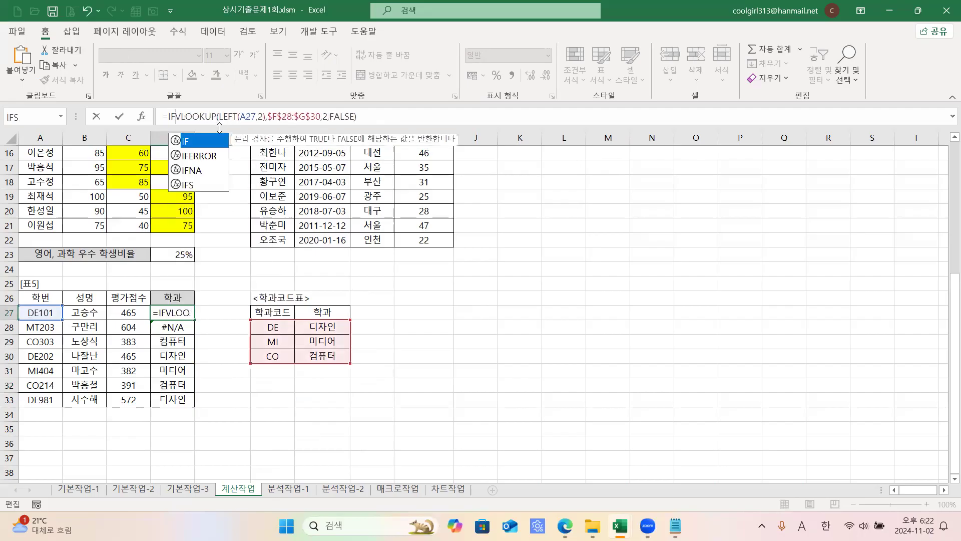
double_click(209, 157)
click(213, 140)
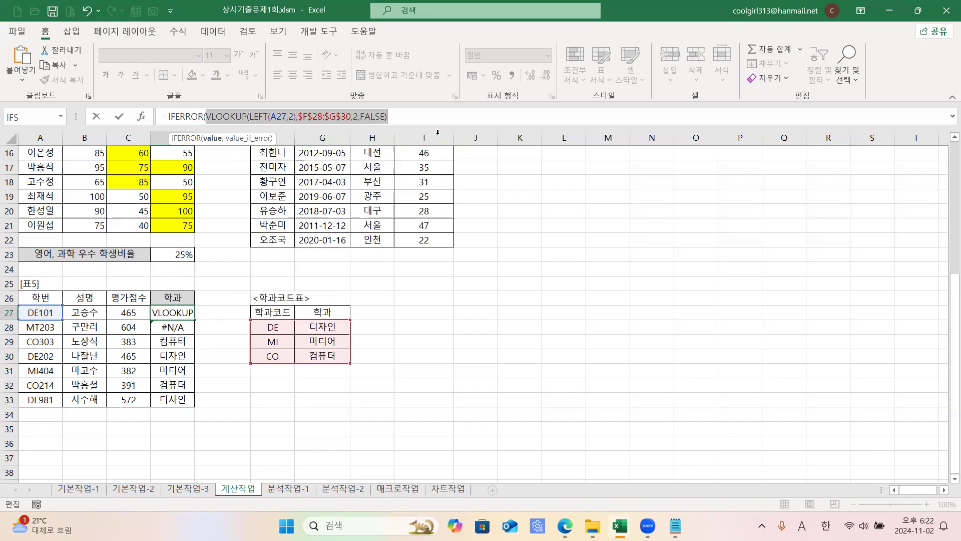
click(432, 116)
text(,)
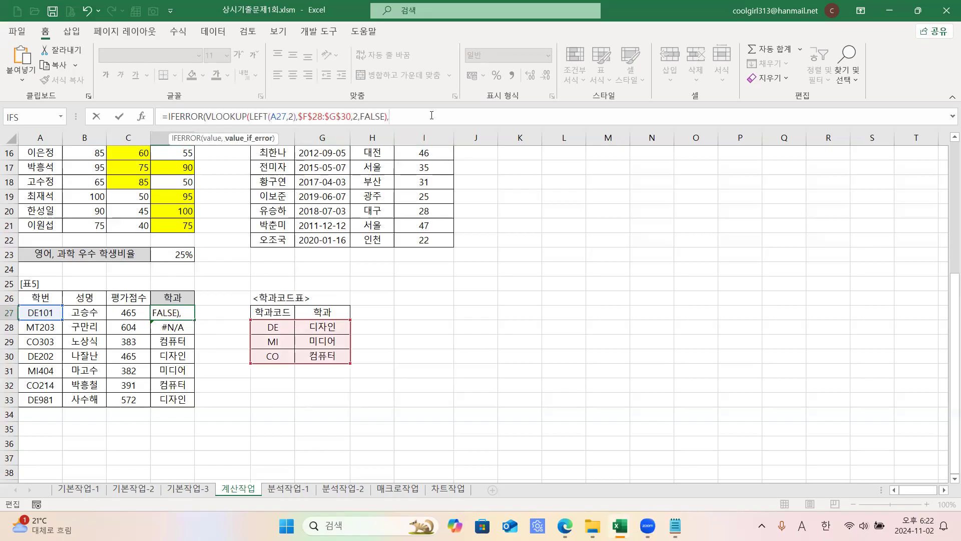
Complete D27's IFERROR with "코드오류" as the error value and fill the formula down to D33.
text(")
key(Hangul)
text(코드올)
text(류)
text("))
key(ctrl+Return)
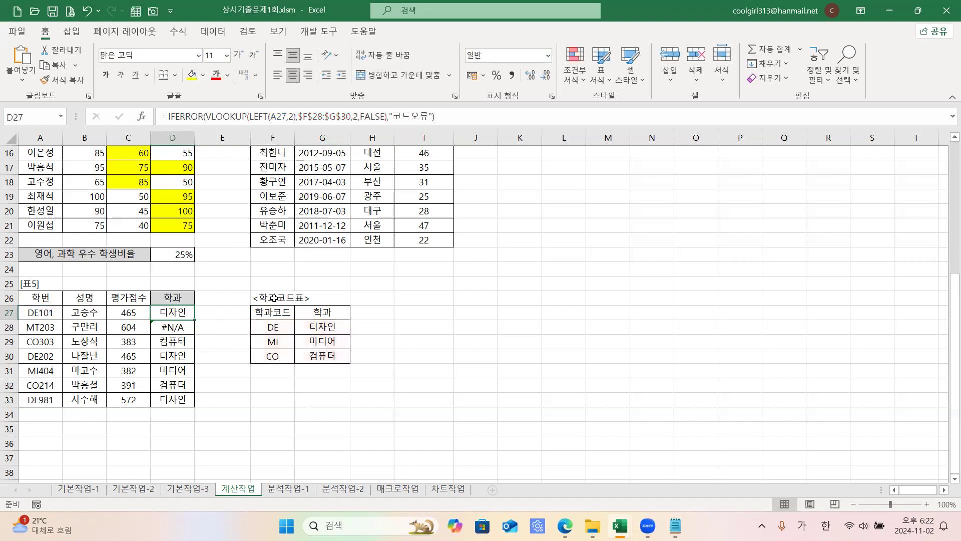
drag(195, 322, 193, 406)
click(381, 428)
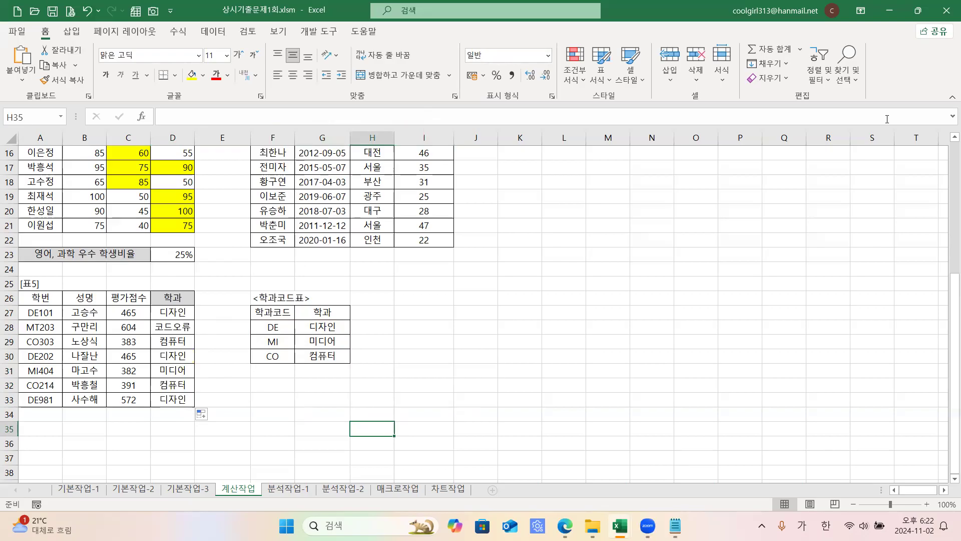
click(477, 65)
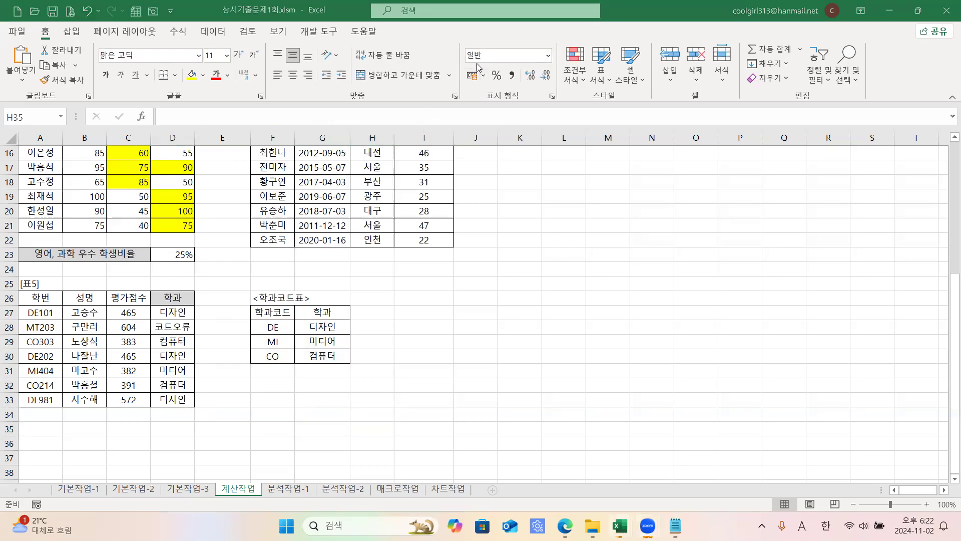